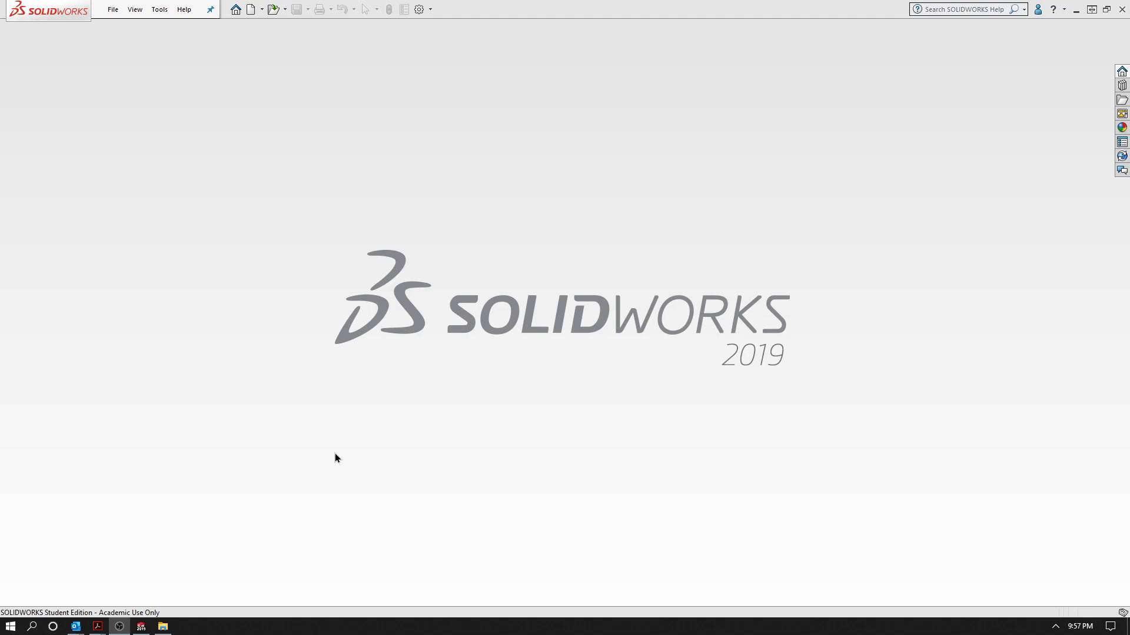
# Create the new drawing Draw3 on the A4 - Custom Landscape.slddrt sheet format
pyautogui.click(248, 10)
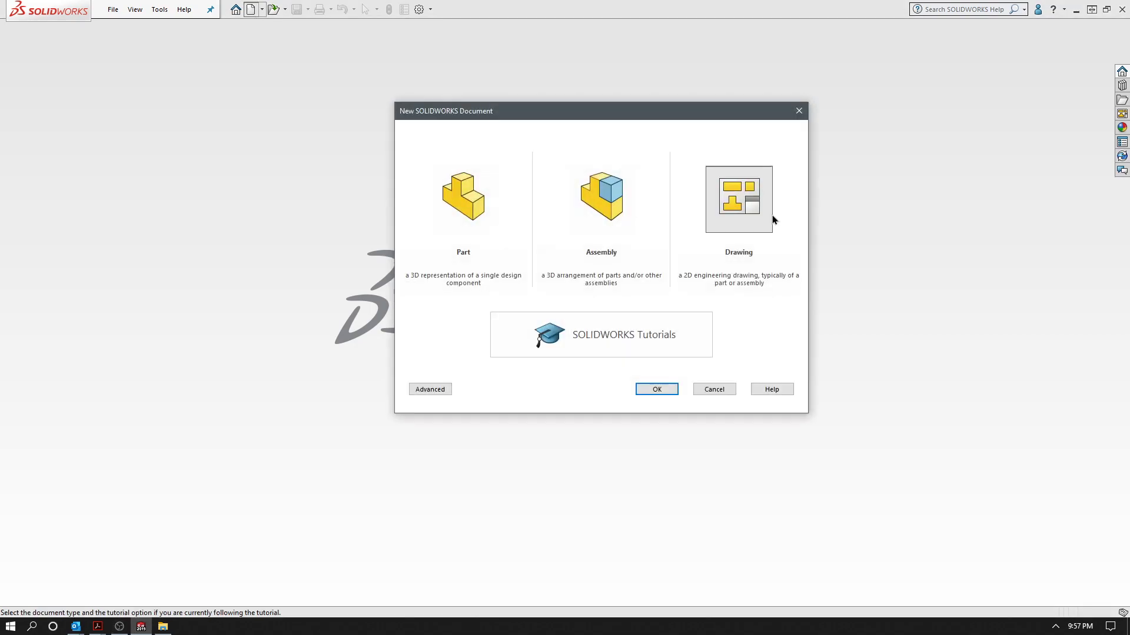
pyautogui.click(741, 212)
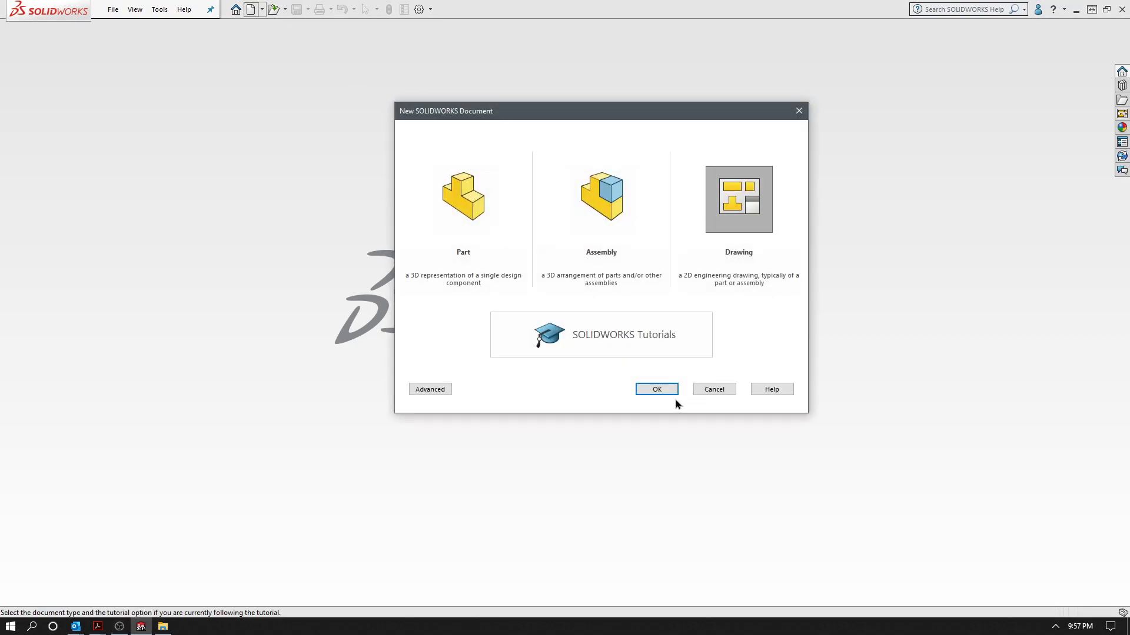
pyautogui.click(657, 390)
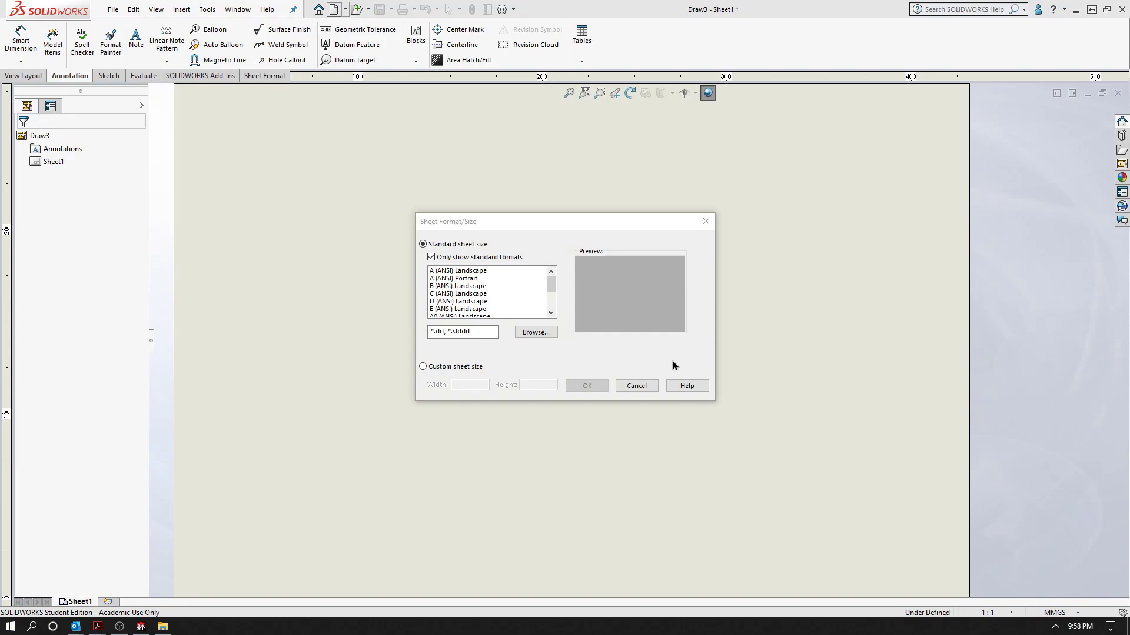
pyautogui.click(545, 333)
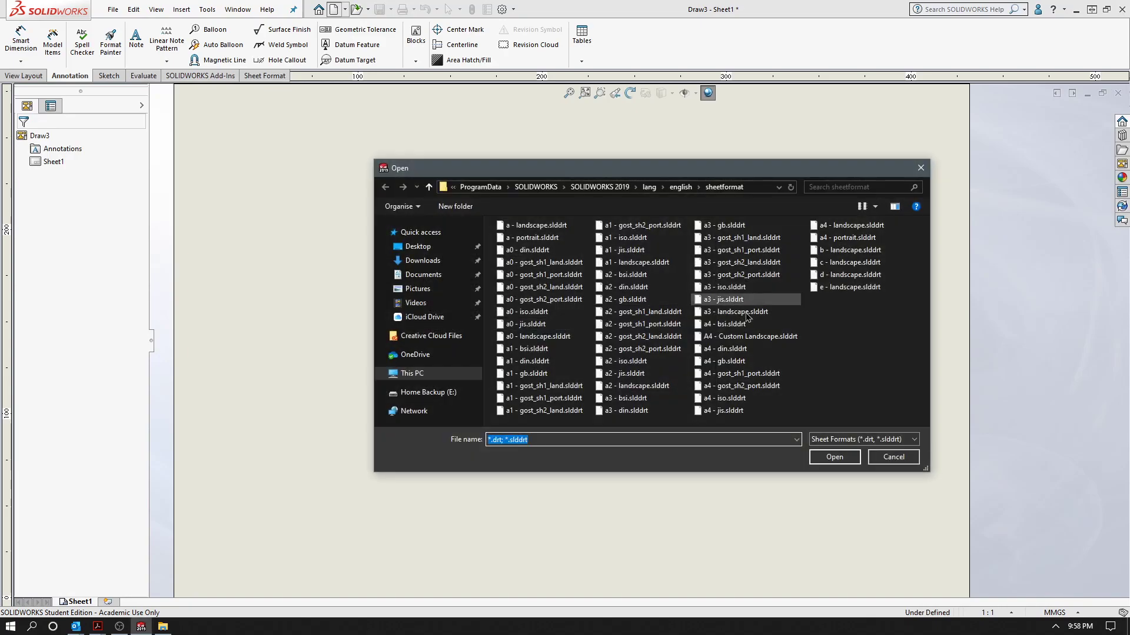
pyautogui.click(750, 336)
pyautogui.click(831, 459)
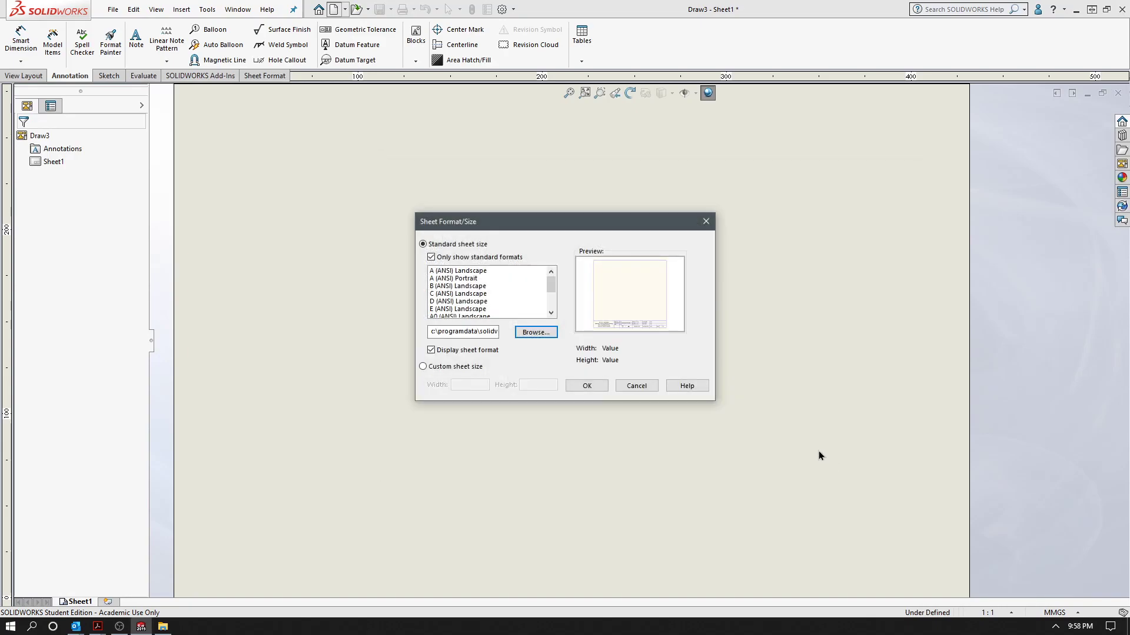
pyautogui.click(585, 386)
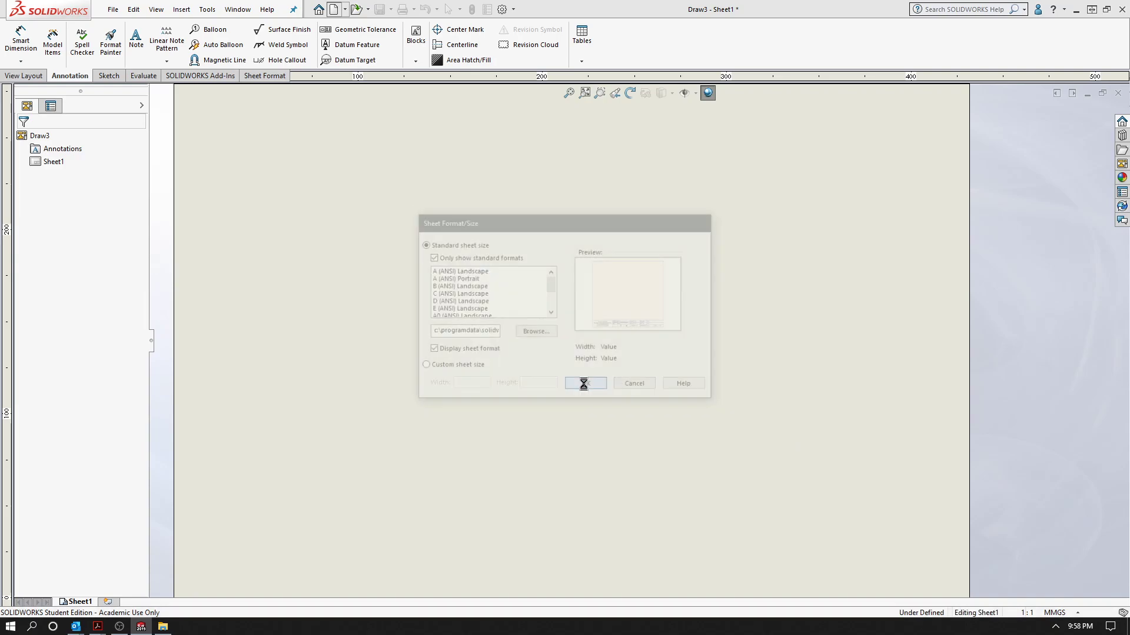
pyautogui.scroll(-3, 676, 504)
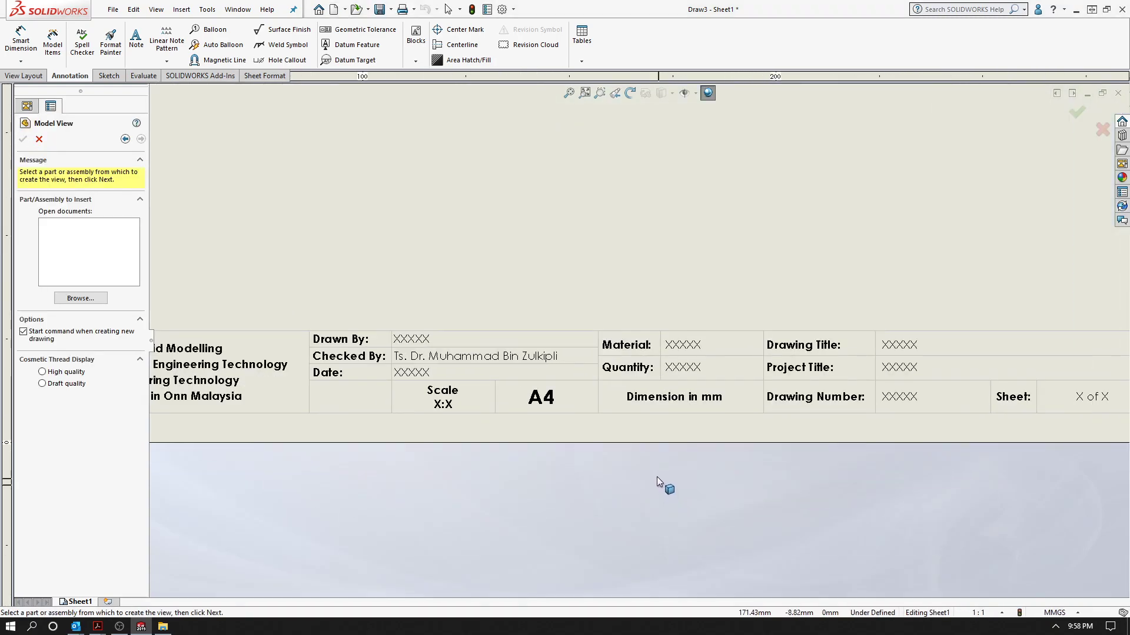
pyautogui.scroll(2, 759, 347)
pyautogui.scroll(1, 871, 359)
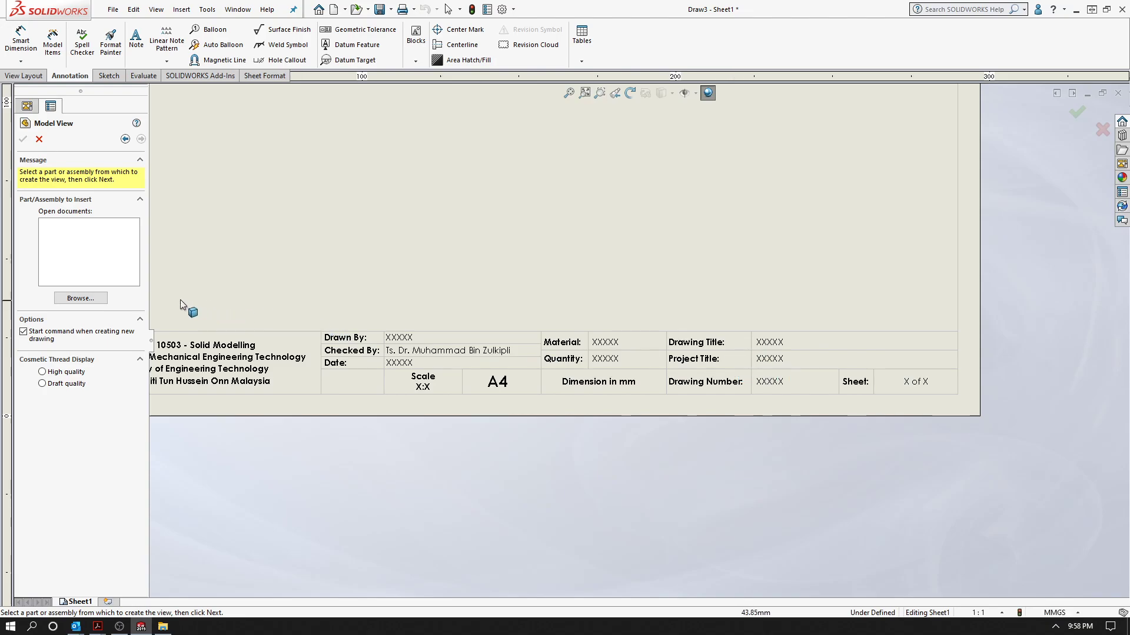
# Load the Assembly file from the Castor Project folder into the Model View command
pyautogui.click(83, 299)
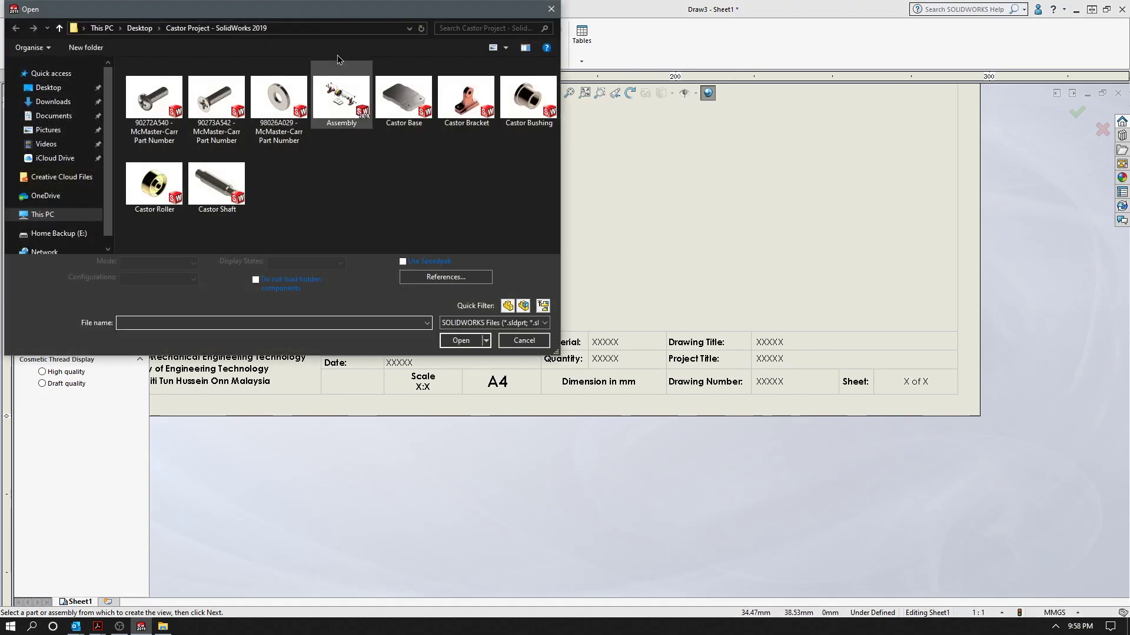
pyautogui.moveTo(371, 10); pyautogui.dragTo(765, 97)
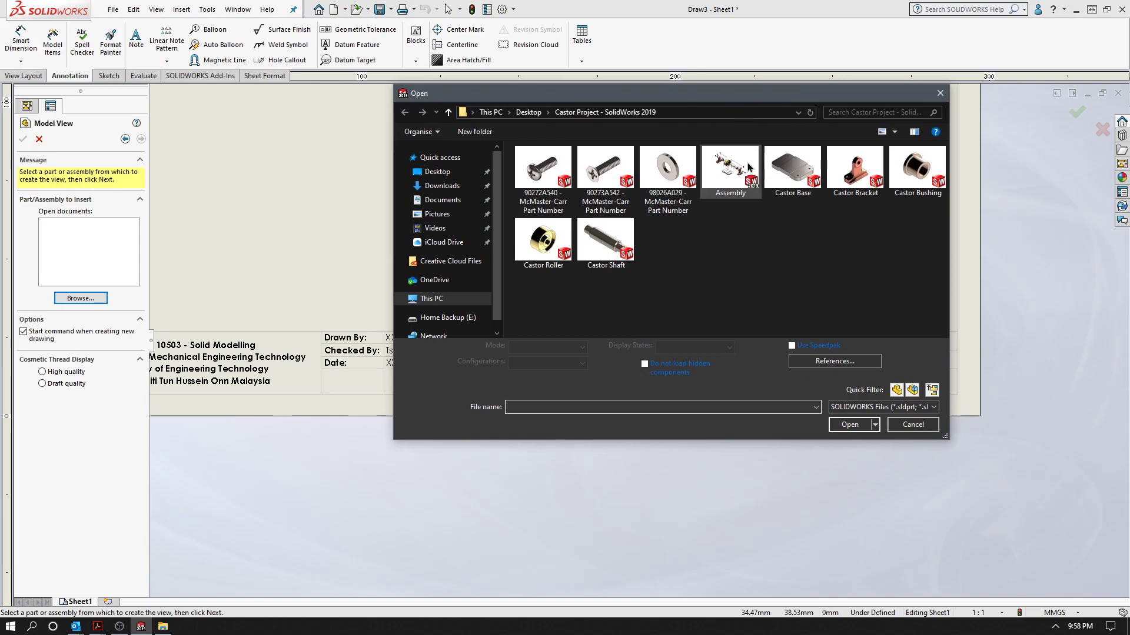
pyautogui.moveTo(730, 167)
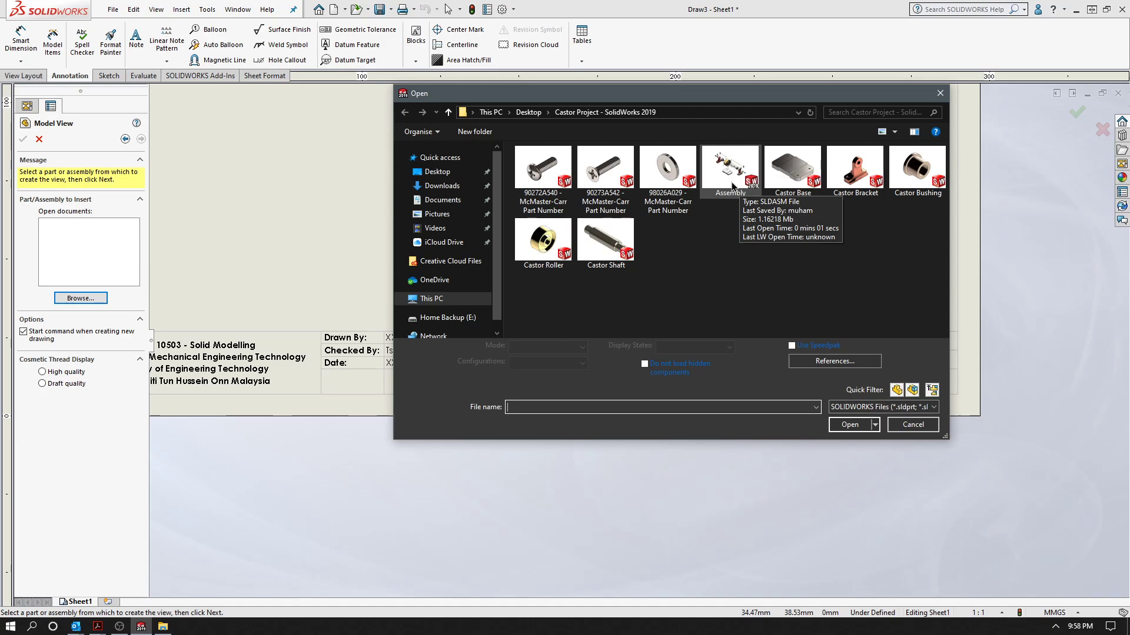
pyautogui.click(732, 186)
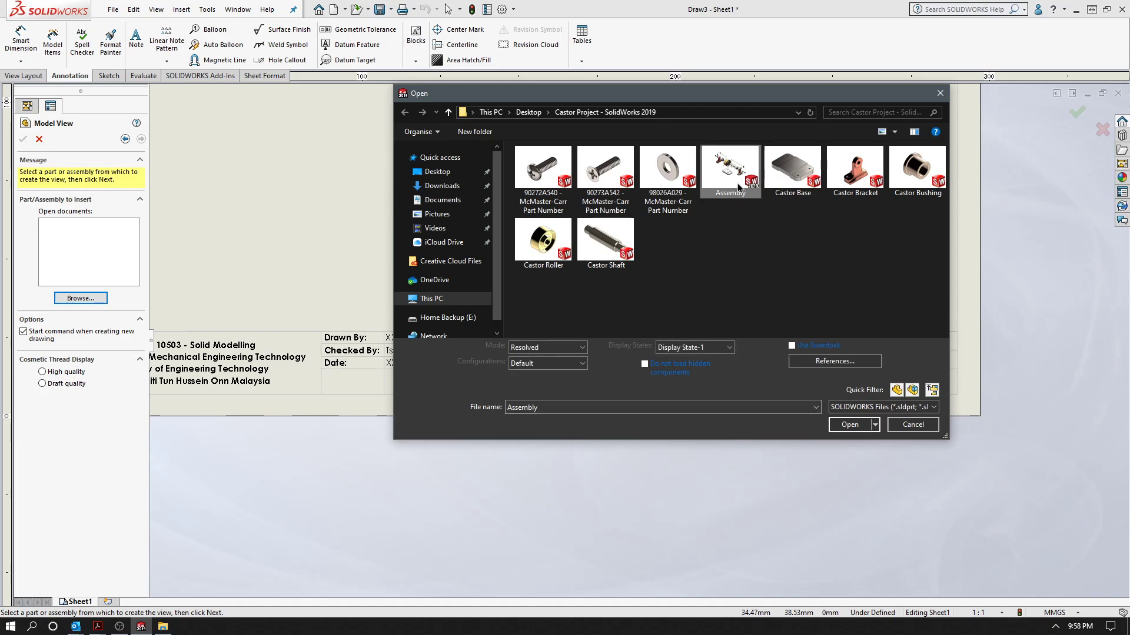
pyautogui.click(847, 424)
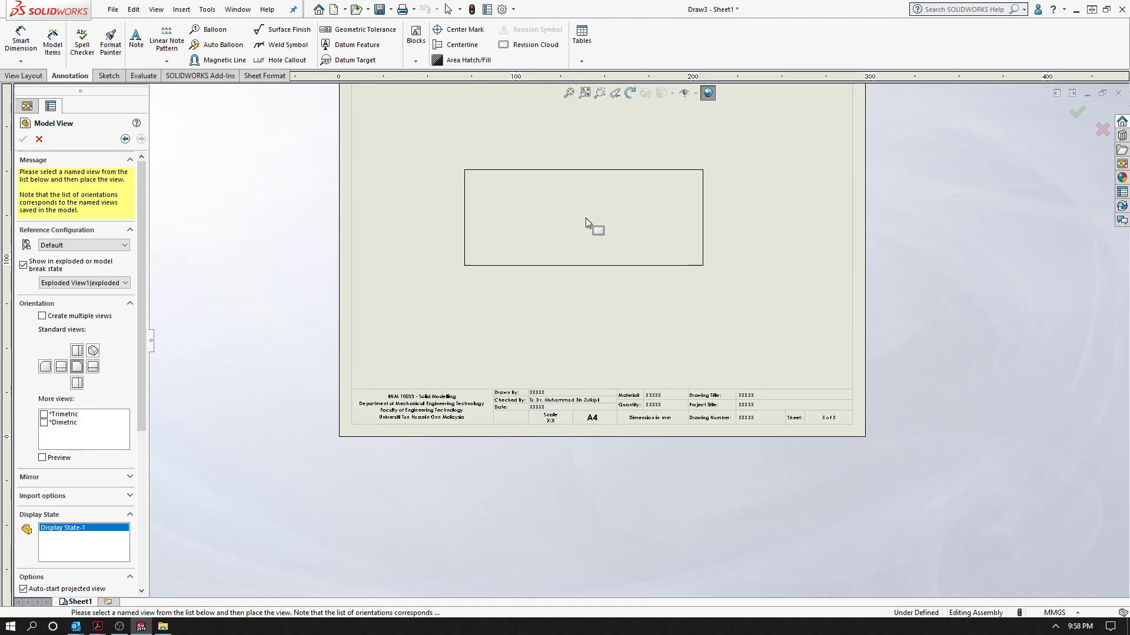
# Place an exploded isometric view of the castor Assembly at the sheet centre, at 1:5
pyautogui.scroll(1, 585, 218)
pyautogui.scroll(-2, 603, 233)
pyautogui.scroll(-1, 619, 281)
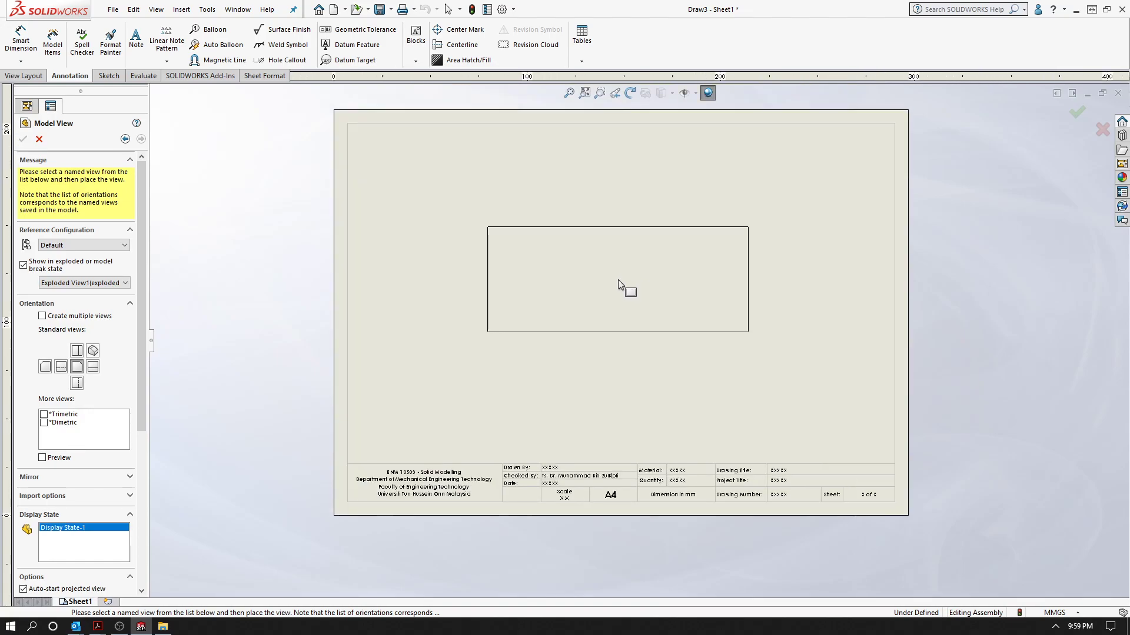
pyautogui.click(93, 351)
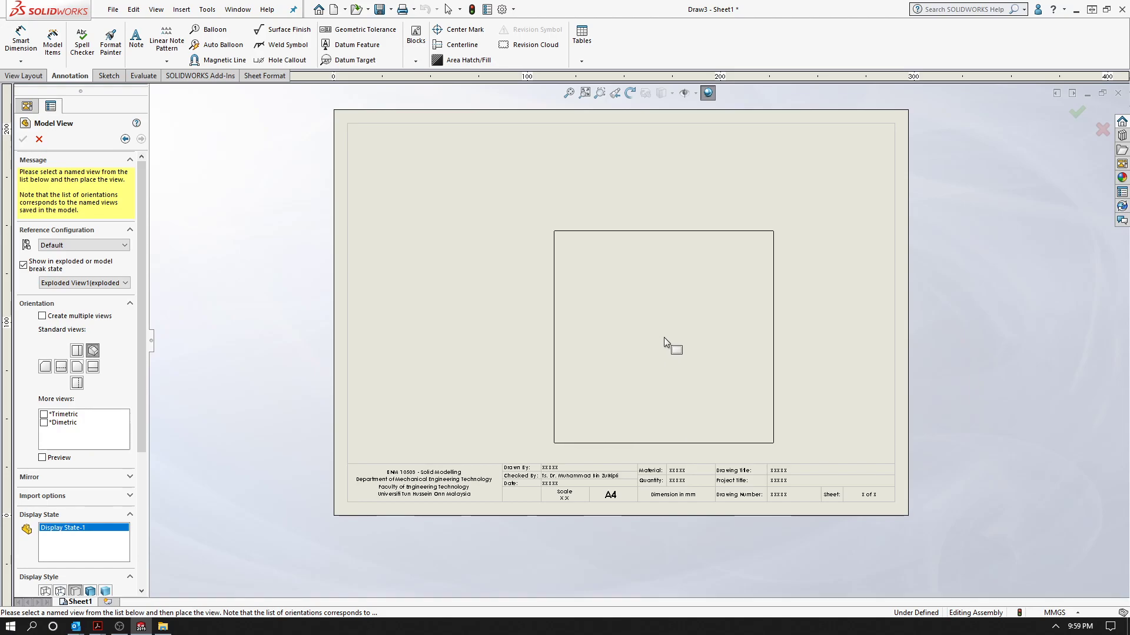
pyautogui.click(580, 301)
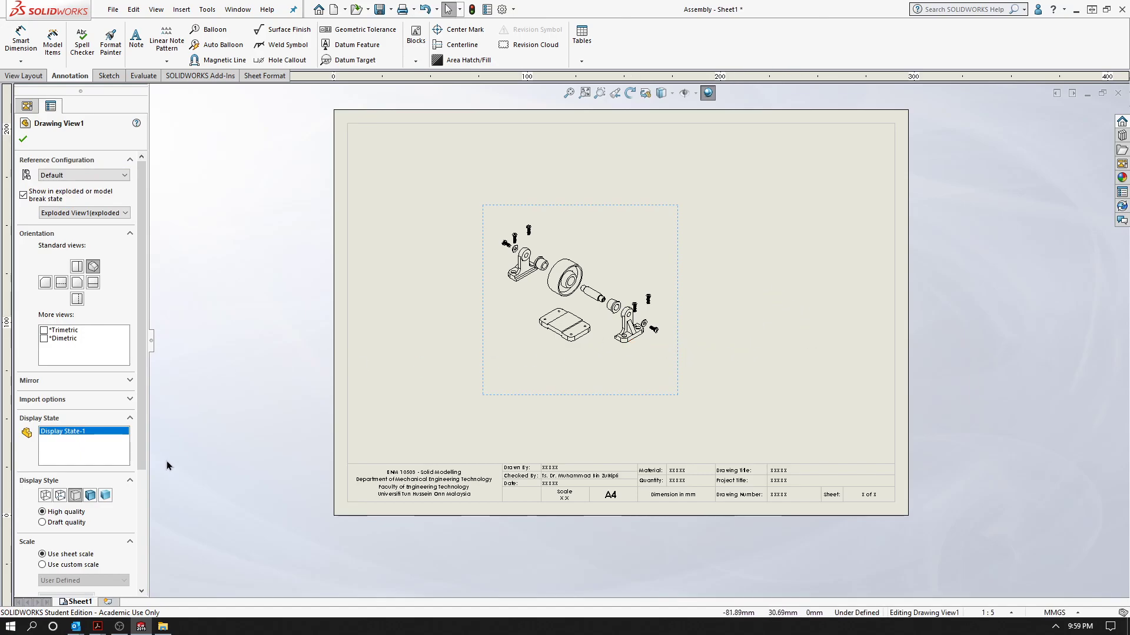
# Switch Drawing View1 to a custom scale, trying presets 1:2, 2:3 and 1:4
pyautogui.scroll(-2, 142, 458)
pyautogui.scroll(-3, 136, 510)
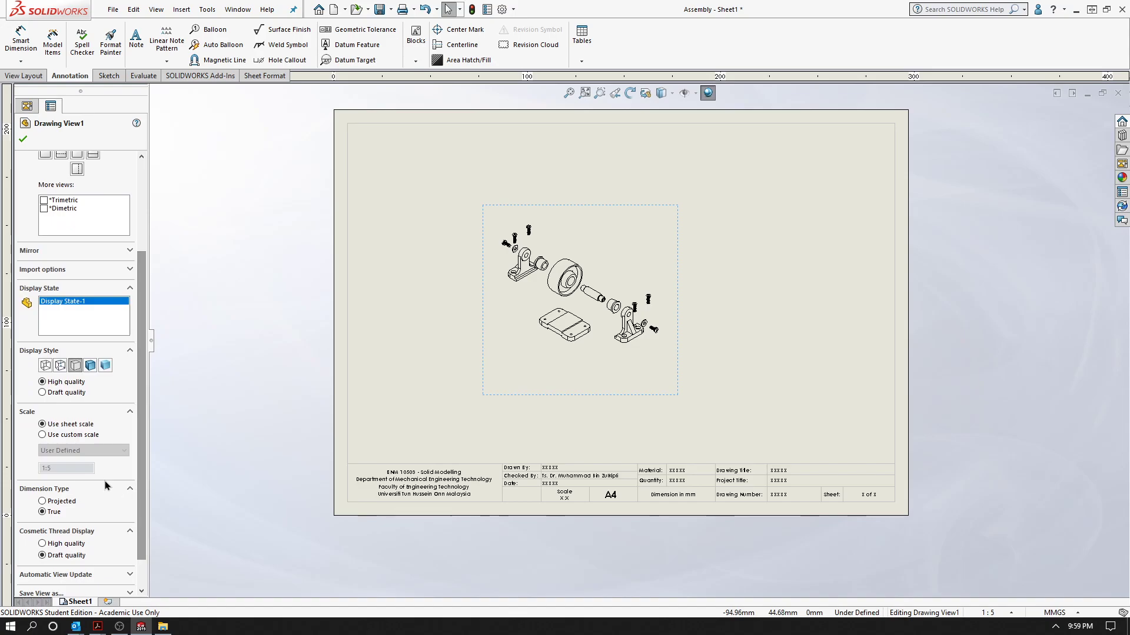
pyautogui.click(83, 436)
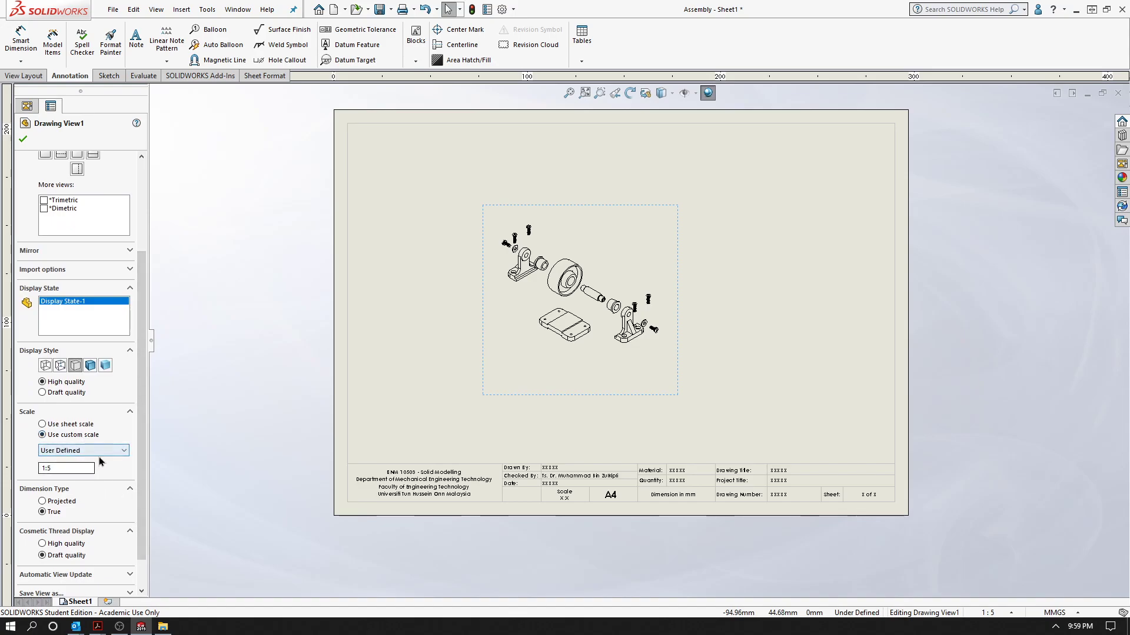
pyautogui.click(111, 451)
pyautogui.click(77, 485)
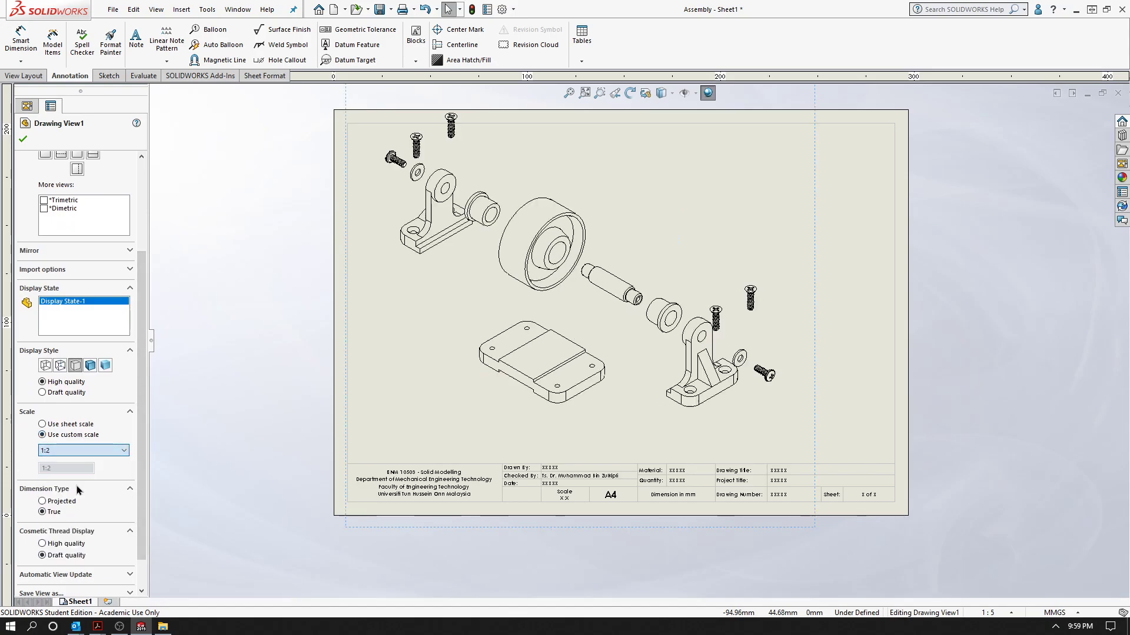
pyautogui.click(98, 450)
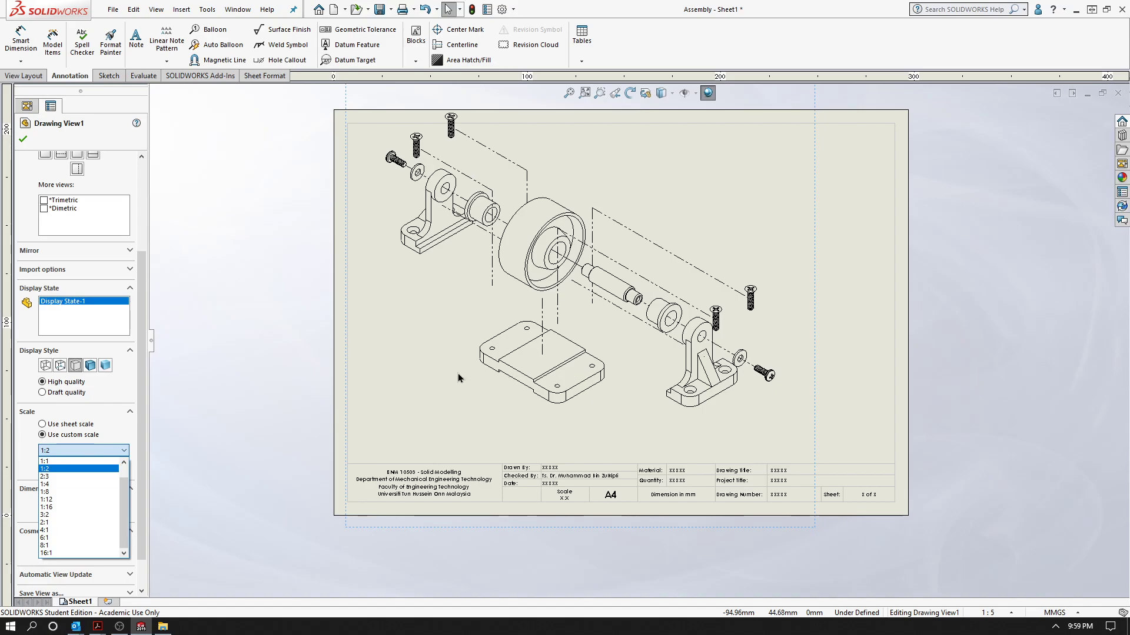
pyautogui.click(85, 477)
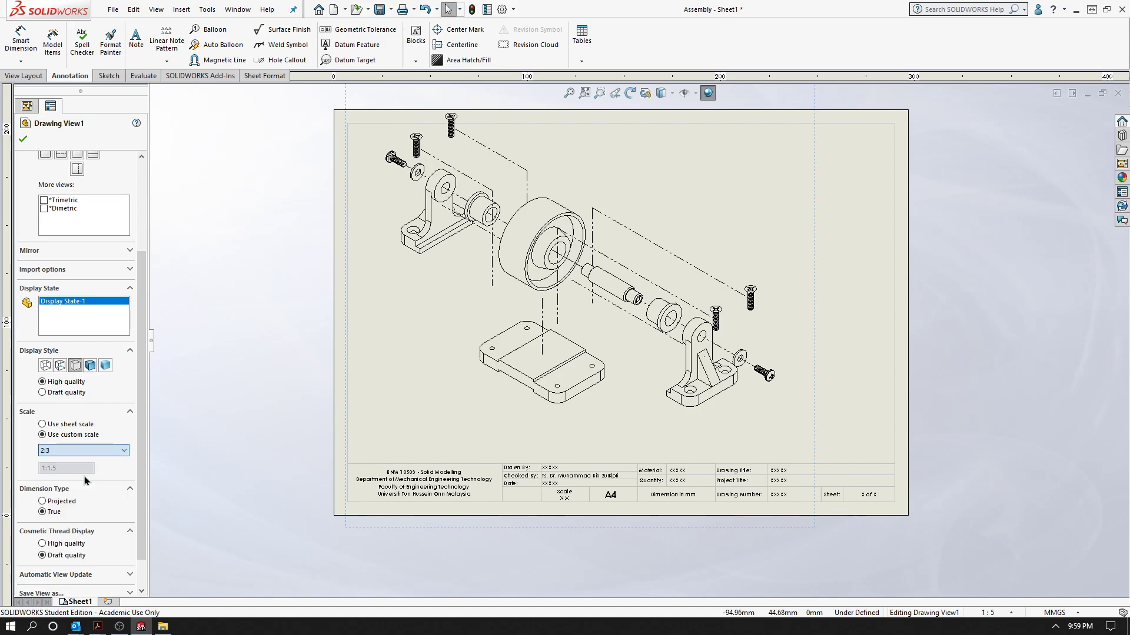
pyautogui.click(118, 450)
pyautogui.click(113, 482)
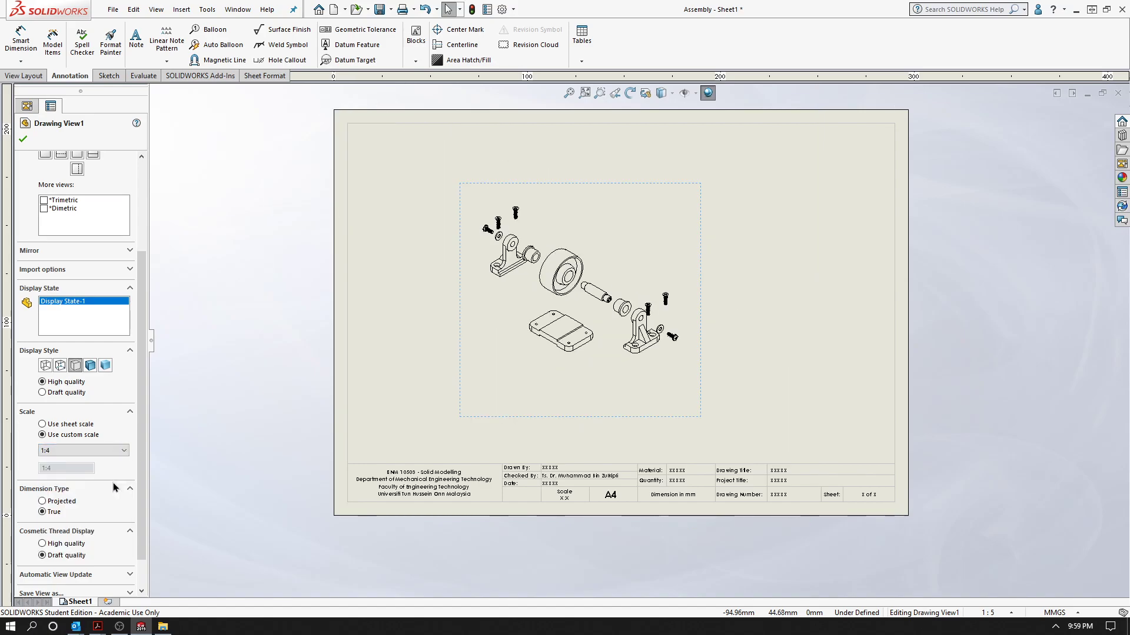
pyautogui.click(118, 452)
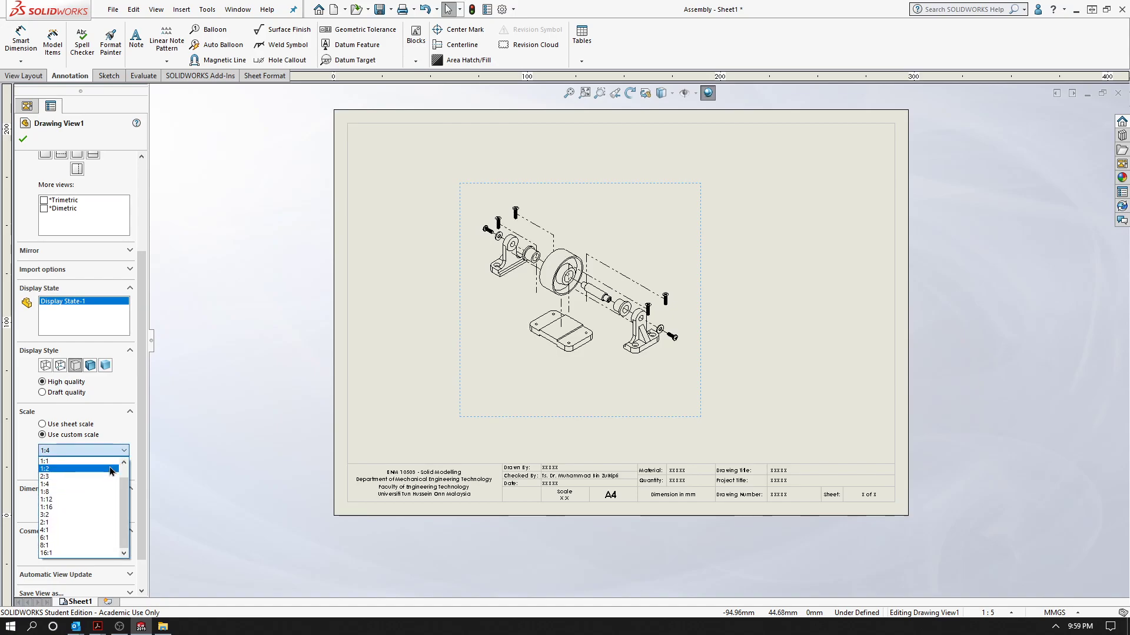
pyautogui.click(112, 469)
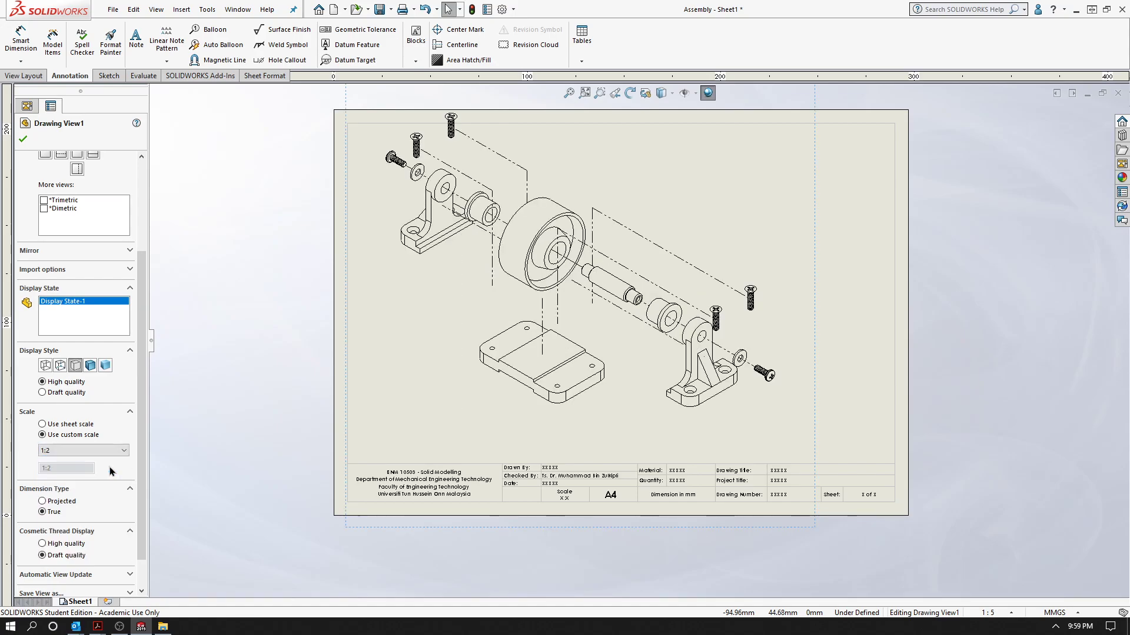
# After trying 3:2 and 1:4, give Drawing View1 a user-defined 1:3 scale
pyautogui.click(114, 451)
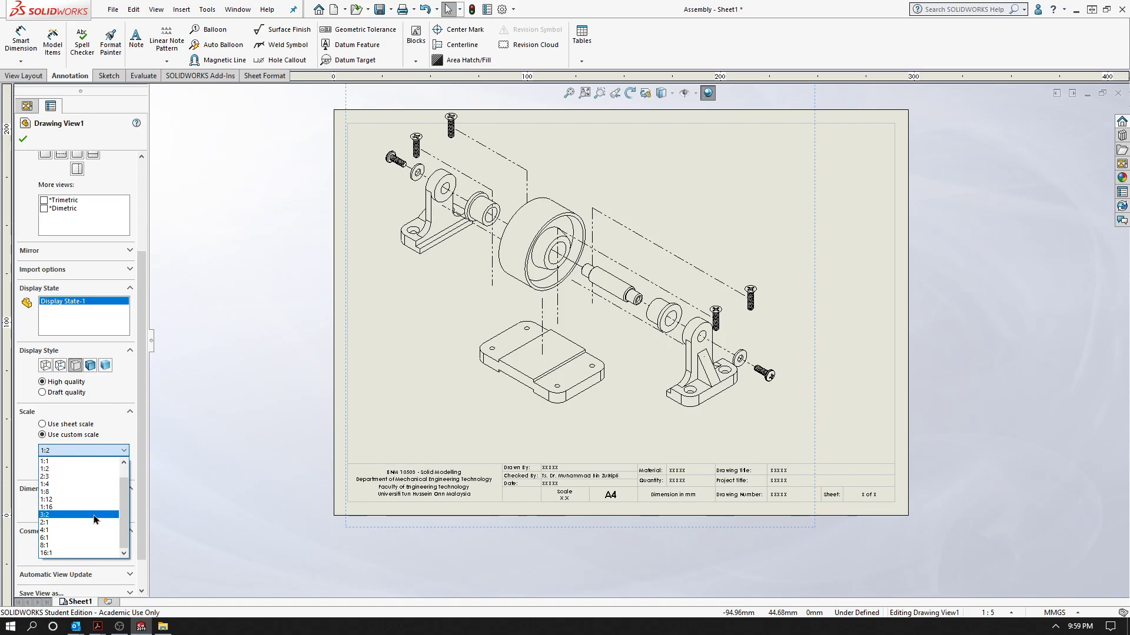
pyautogui.click(94, 515)
pyautogui.click(103, 449)
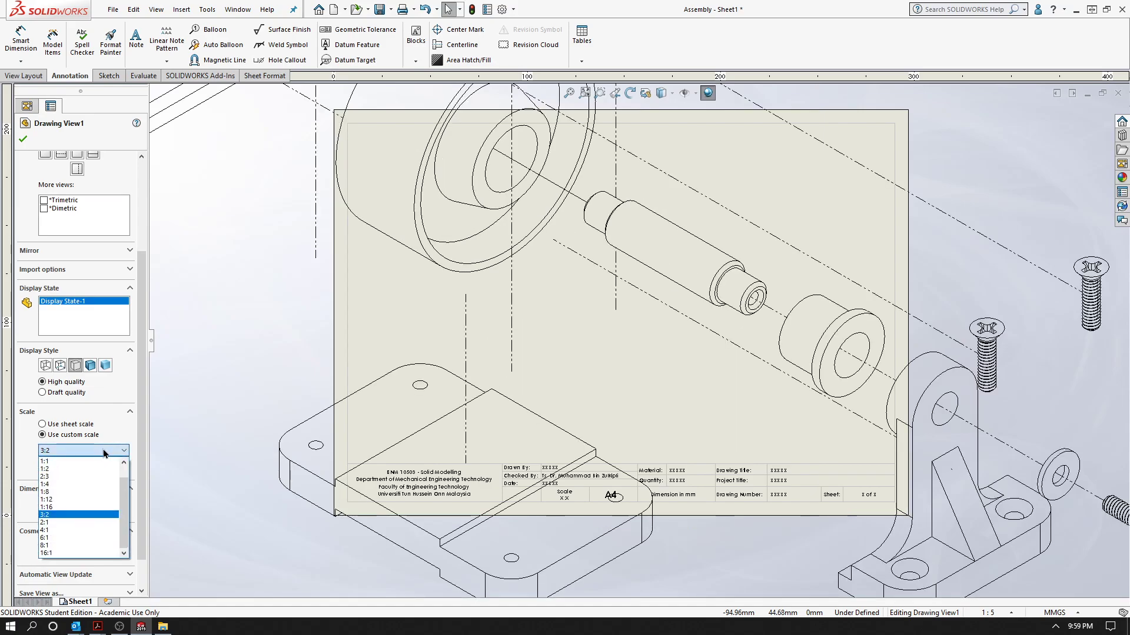
pyautogui.click(90, 484)
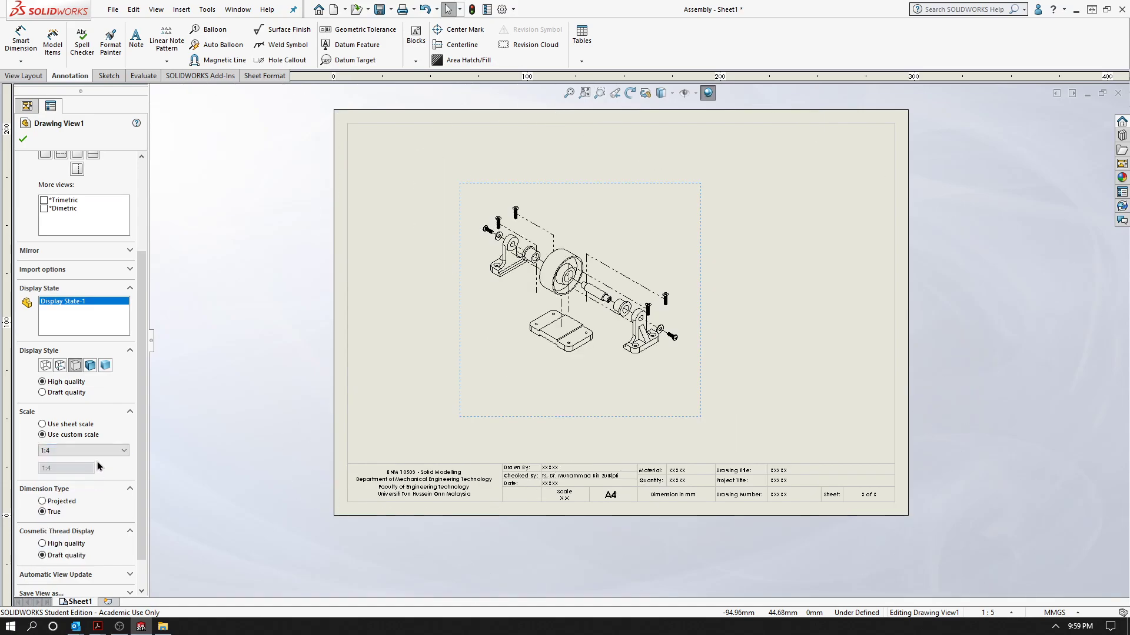
pyautogui.click(108, 450)
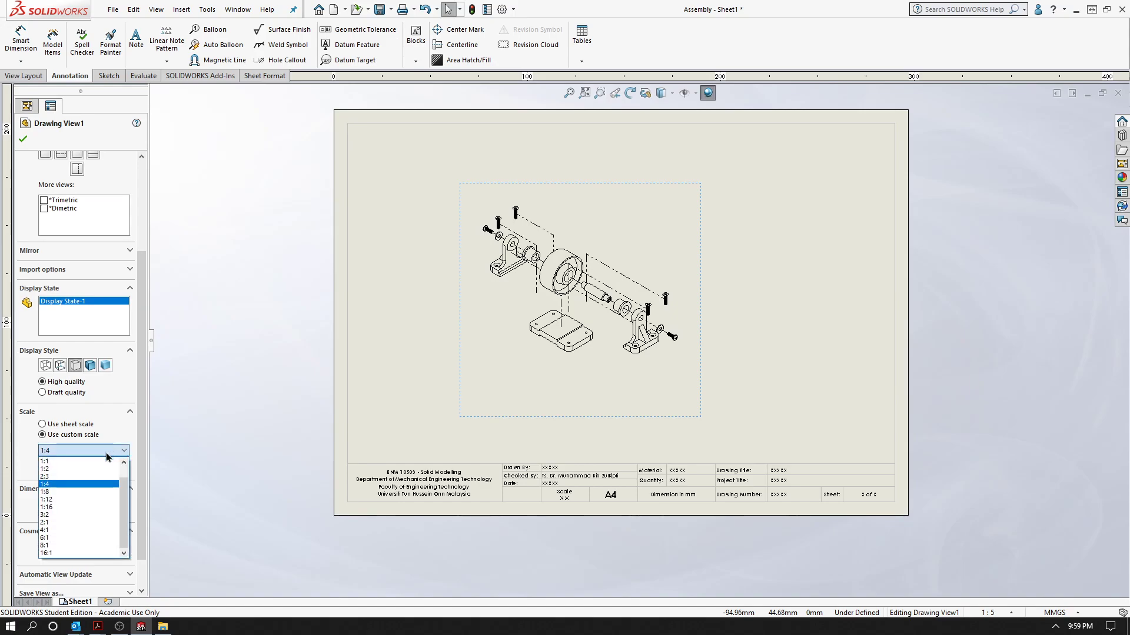
pyautogui.click(86, 435)
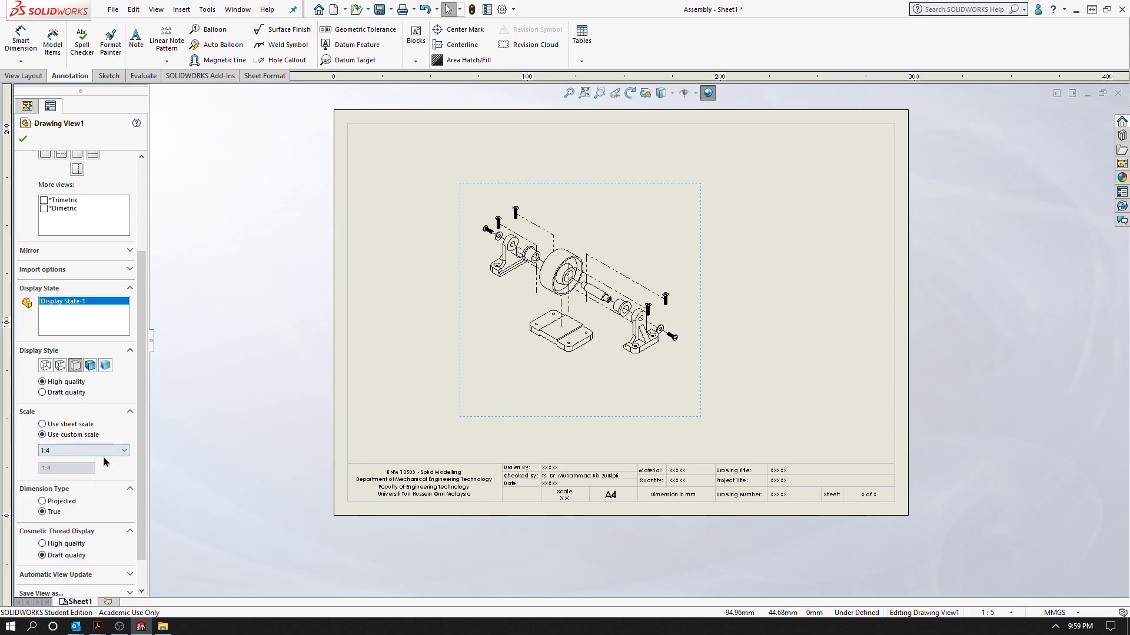
pyautogui.scroll(2, 125, 488)
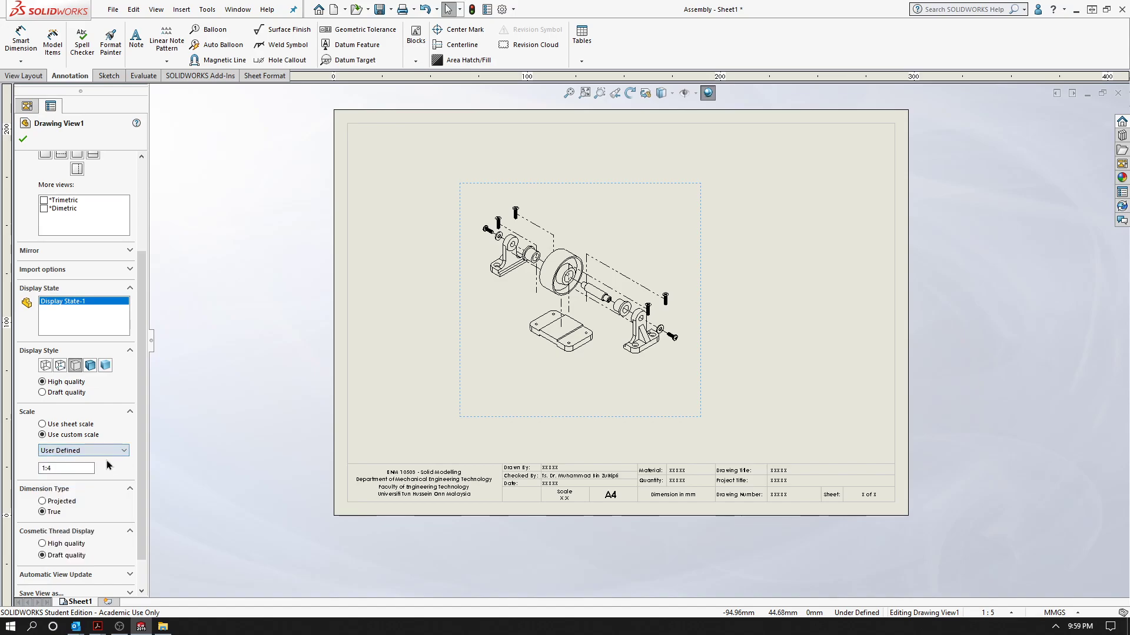
pyautogui.click(109, 461)
pyautogui.write('3')
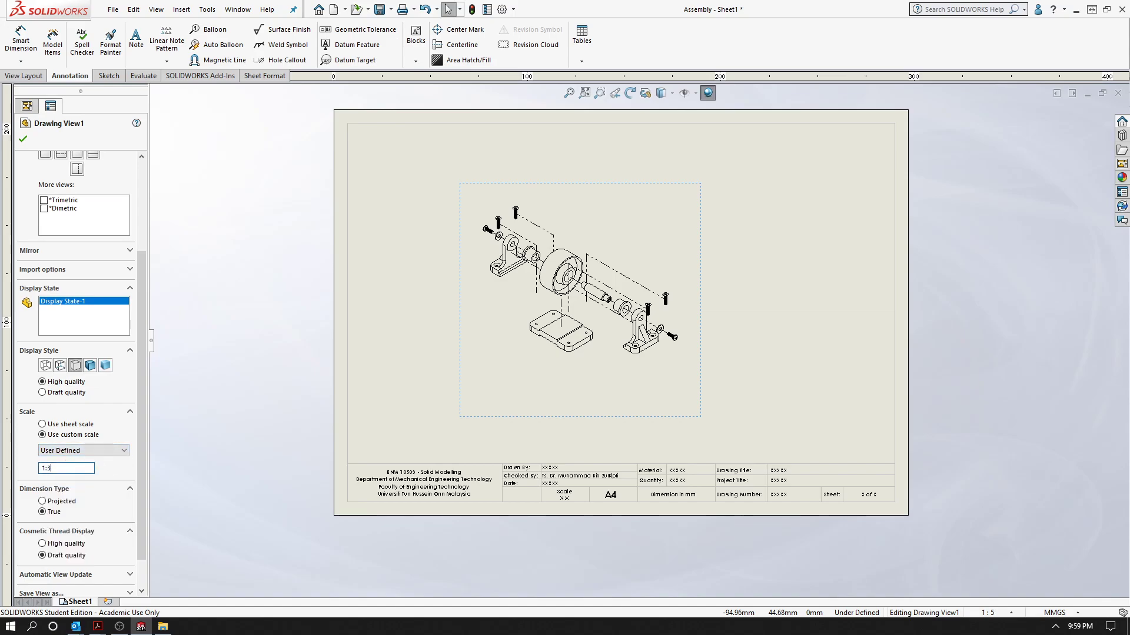
pyautogui.press('Return')
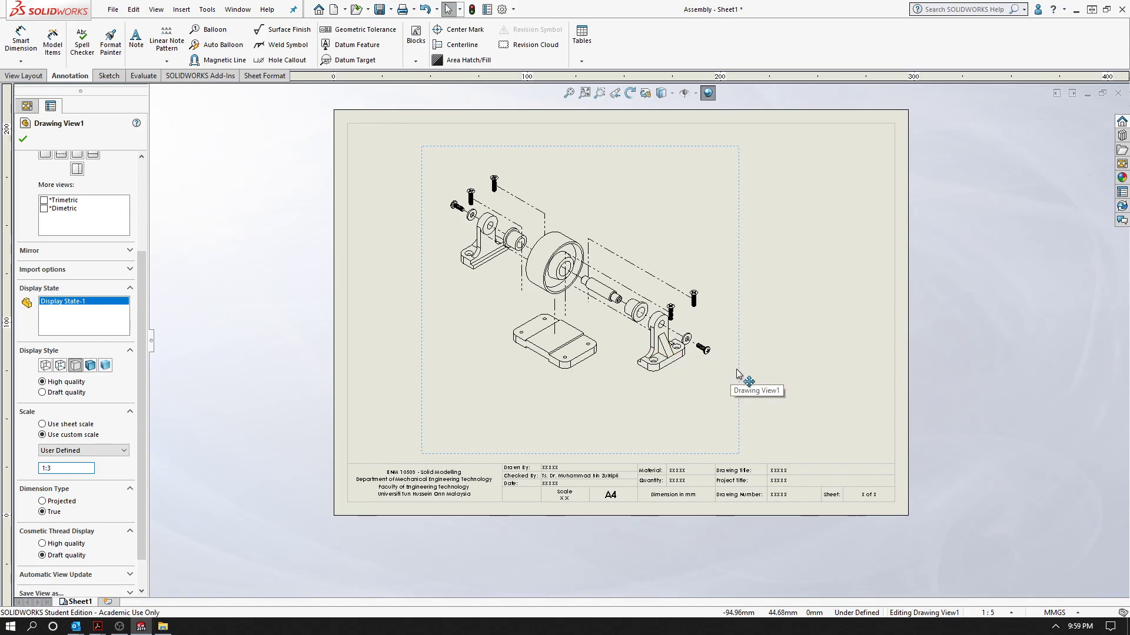
# Move Drawing View1 to a more central spot on the sheet and close its PropertyManager
pyautogui.moveTo(740, 374)
pyautogui.mouseDown()
pyautogui.moveTo(703, 371)
pyautogui.moveTo(792, 376)
pyautogui.moveTo(767, 375)
pyautogui.moveTo(757, 389)
pyautogui.mouseUp()
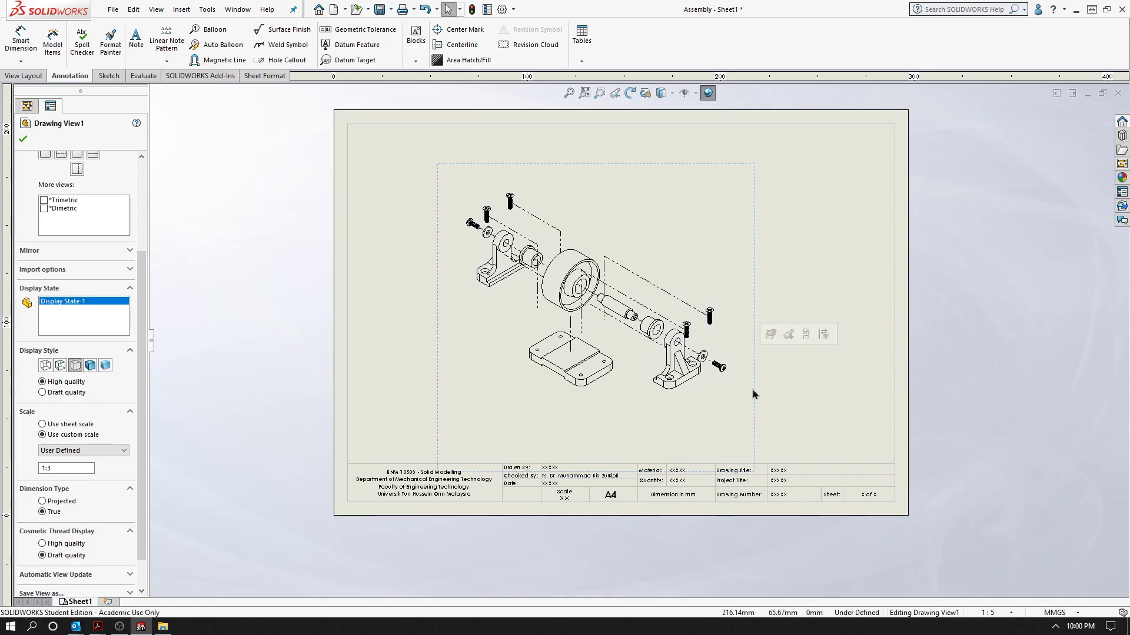
pyautogui.click(817, 262)
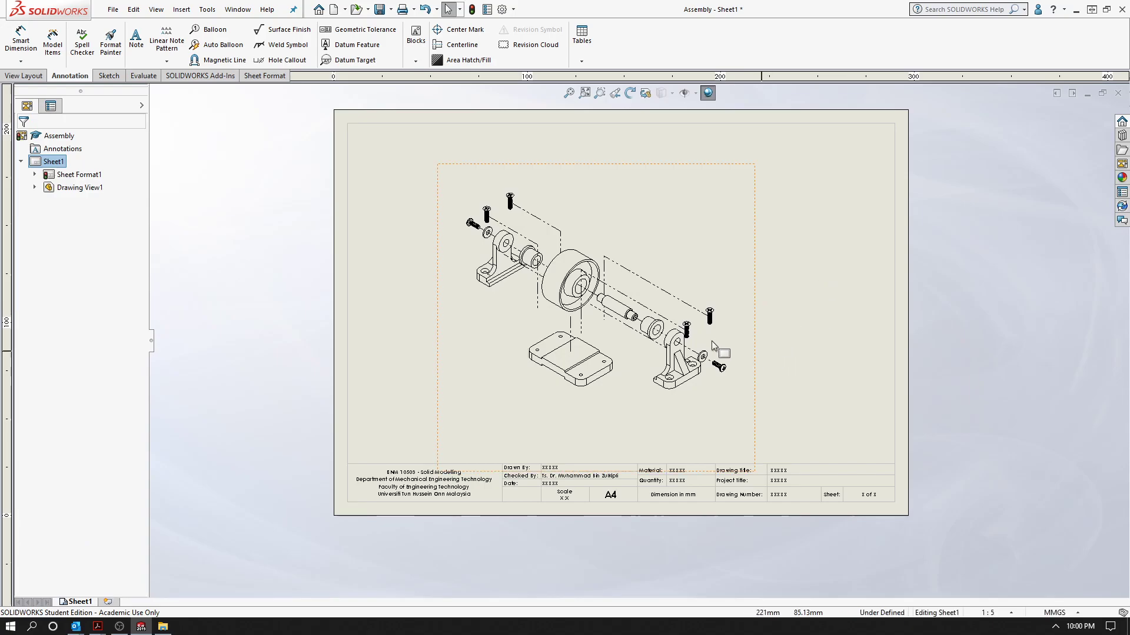
pyautogui.scroll(-3, 751, 386)
pyautogui.scroll(3, 474, 297)
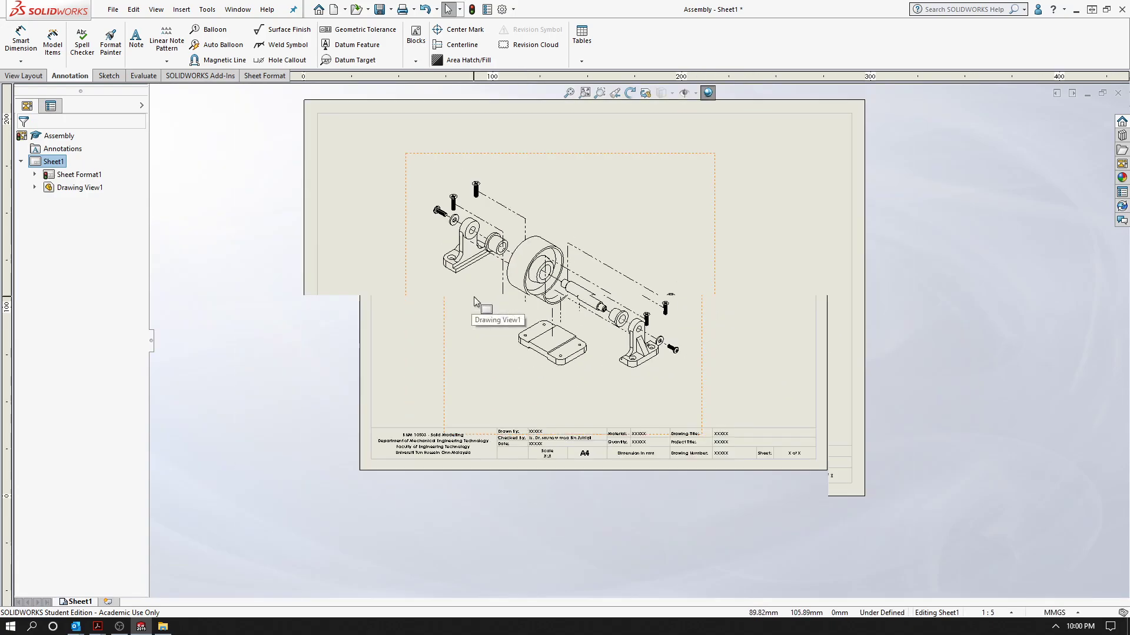
pyautogui.scroll(-2, 474, 297)
pyautogui.scroll(-1, 475, 302)
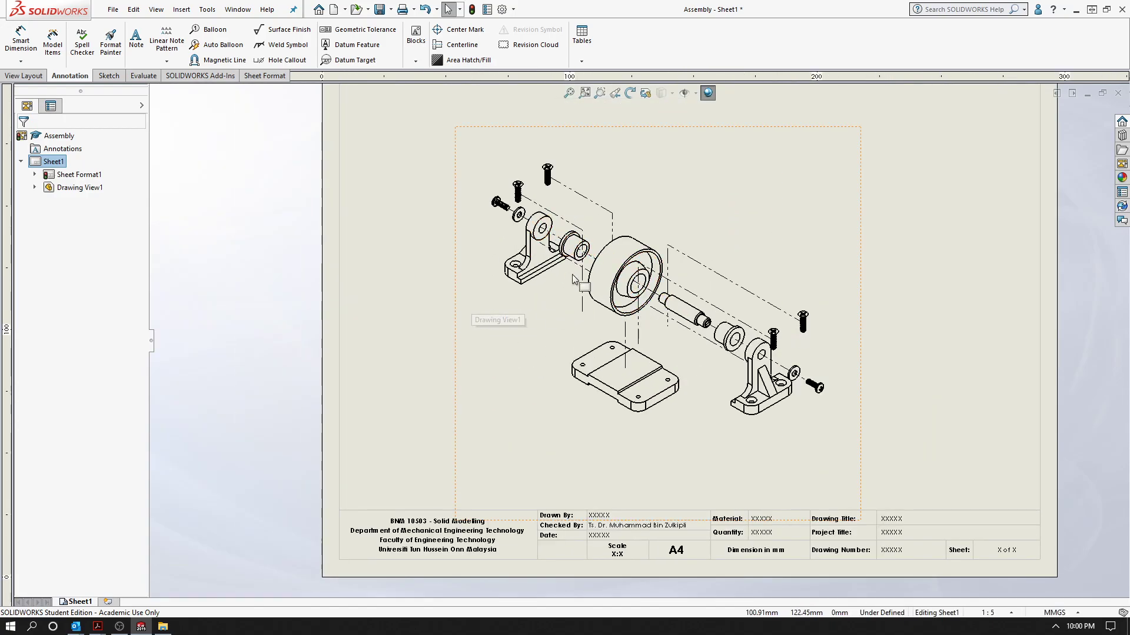
# Open Drawing View1's properties and briefly show the assembly unexploded
pyautogui.click(69, 190)
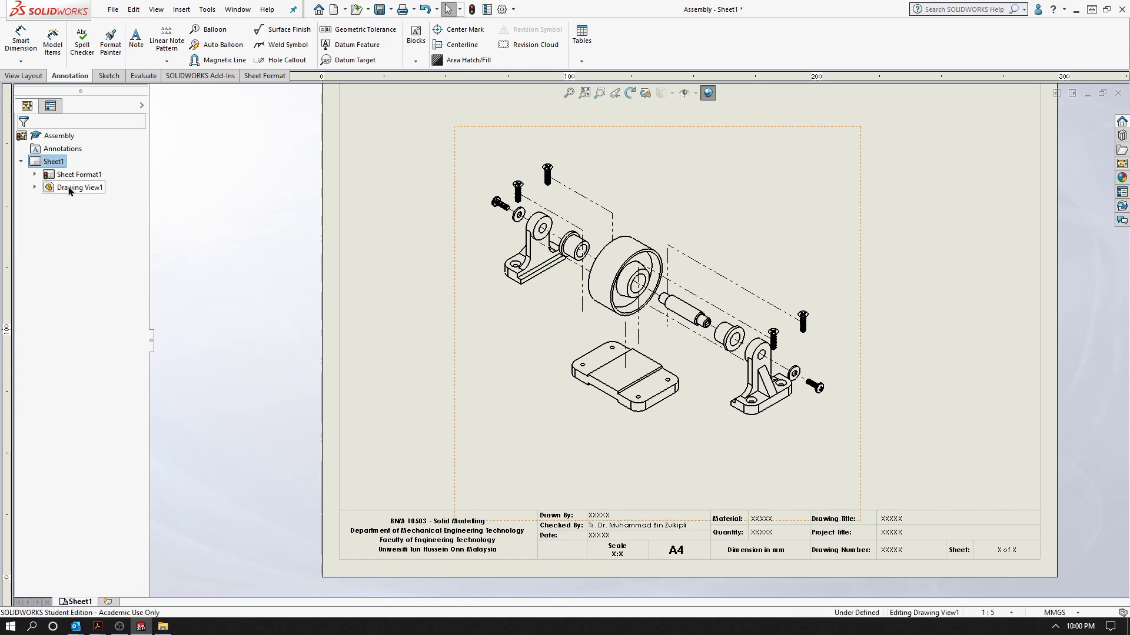
pyautogui.rightClick(68, 189)
pyautogui.click(34, 187)
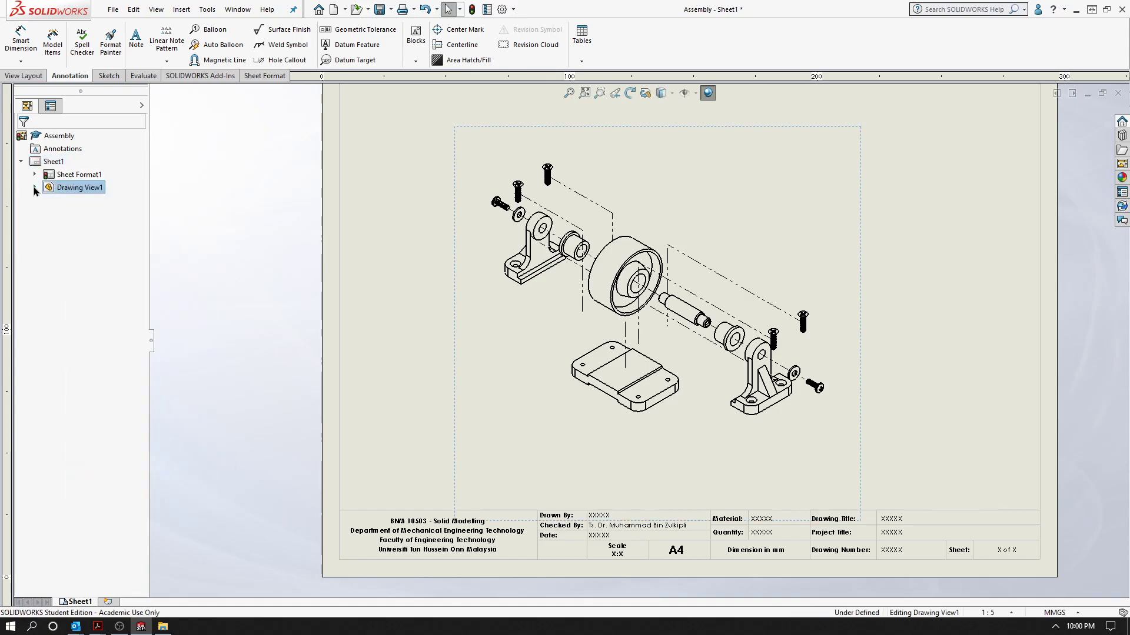
pyautogui.click(455, 217)
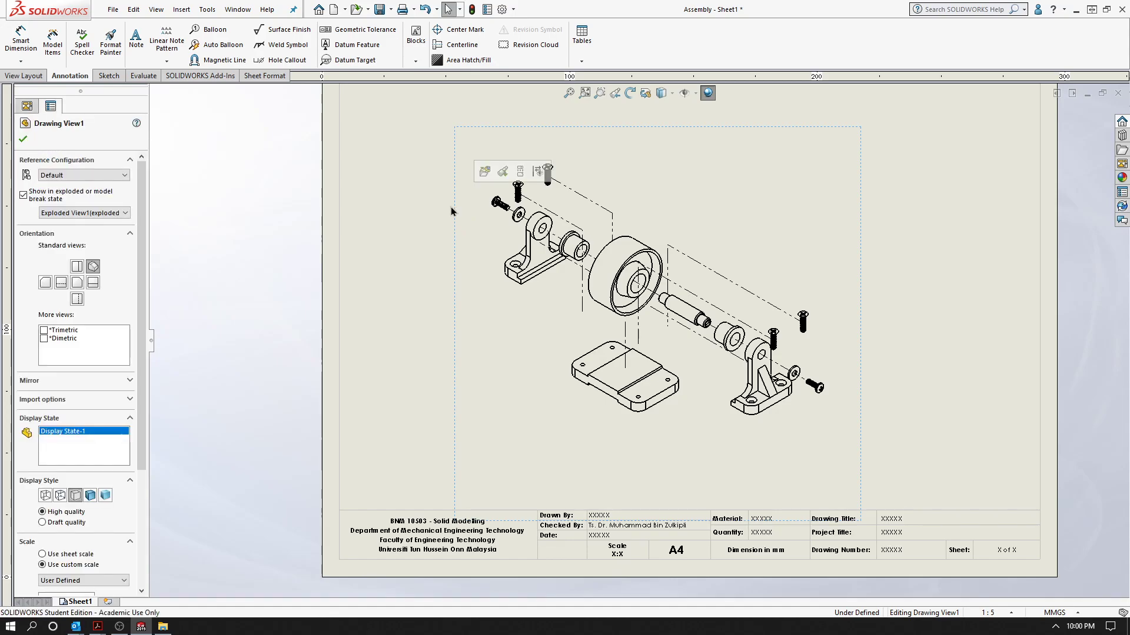
pyautogui.click(860, 236)
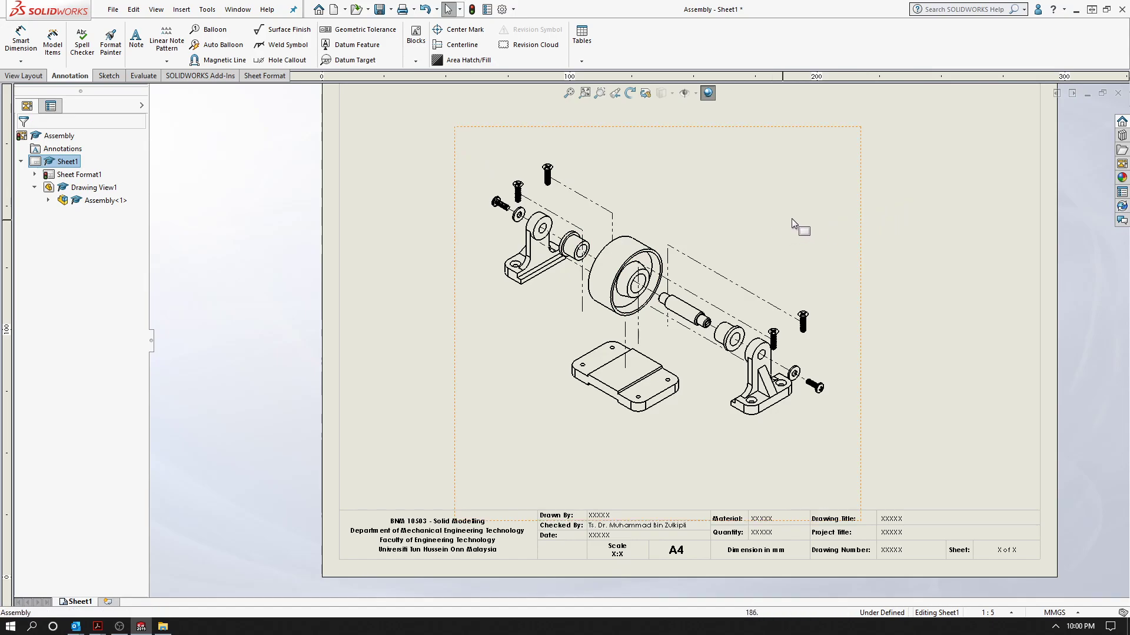
pyautogui.click(860, 206)
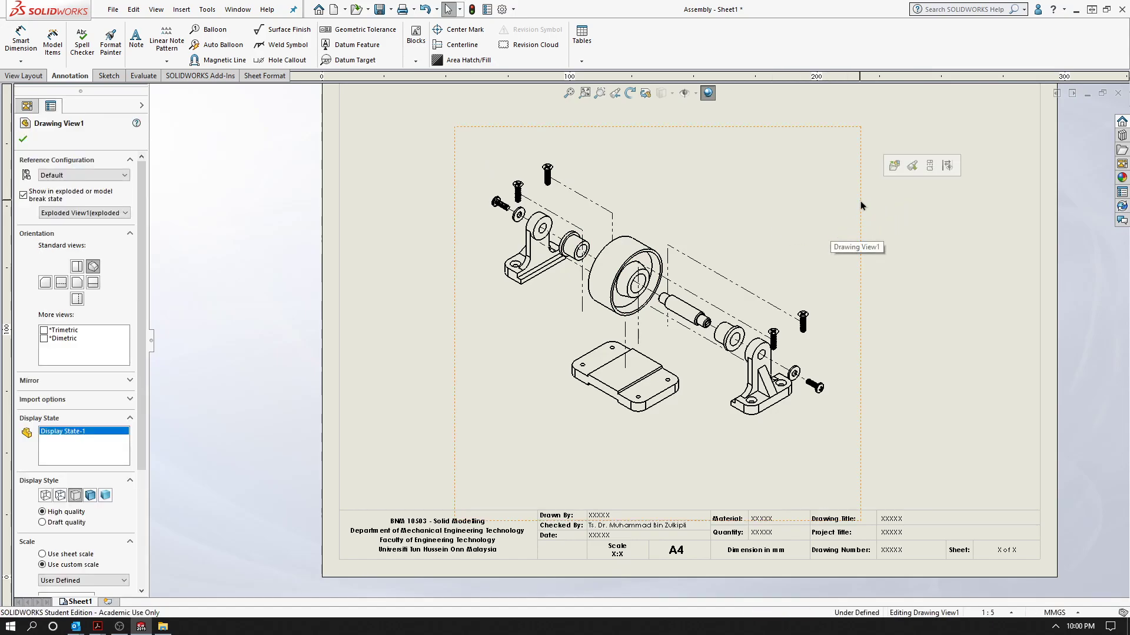
pyautogui.click(23, 195)
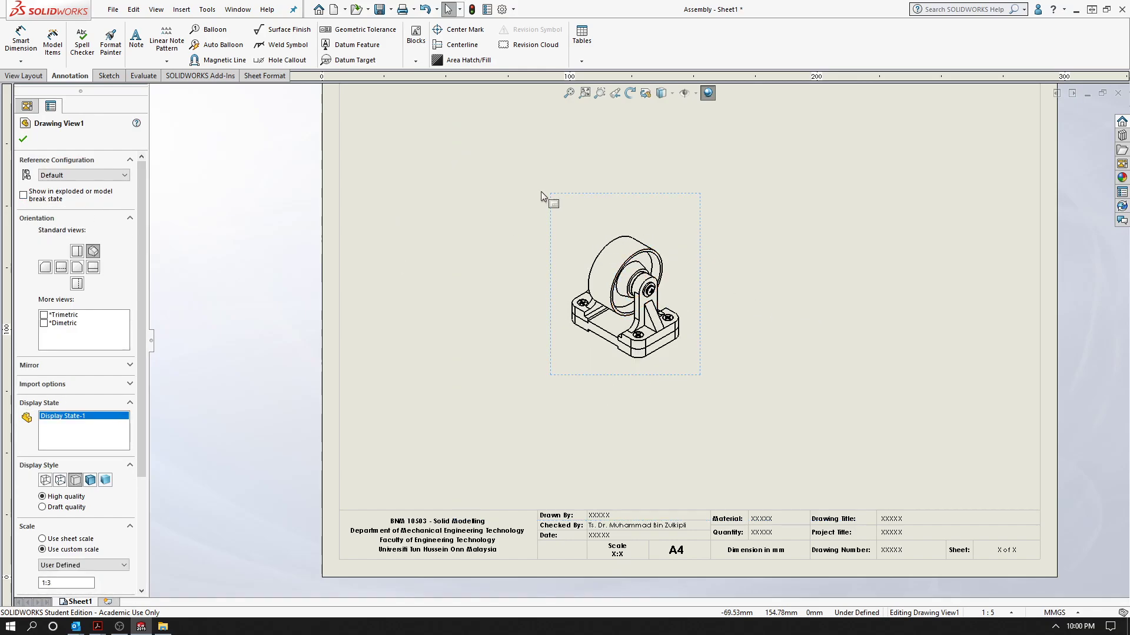
pyautogui.click(765, 263)
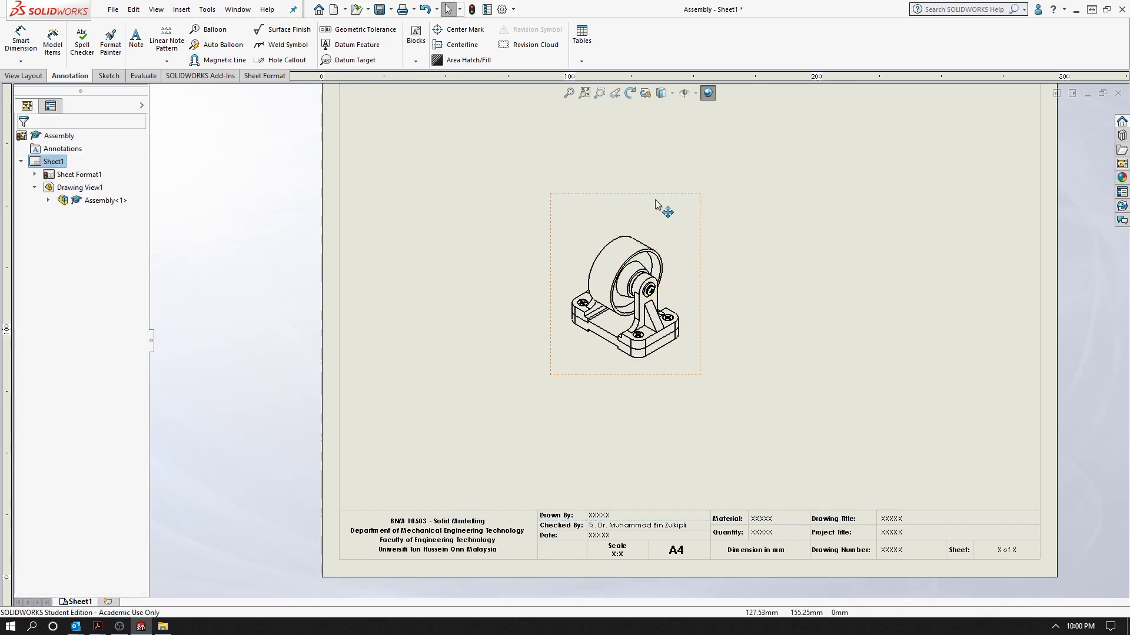
pyautogui.click(700, 235)
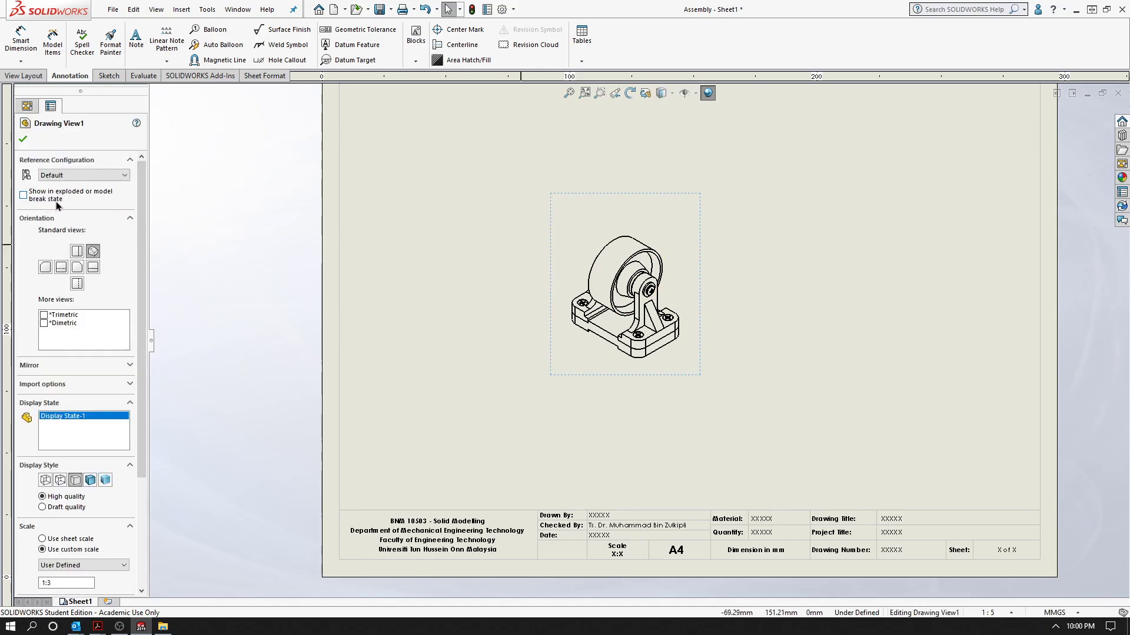
# Restore the exploded display of Drawing View1 using the Exploded View1 state
pyautogui.click(59, 175)
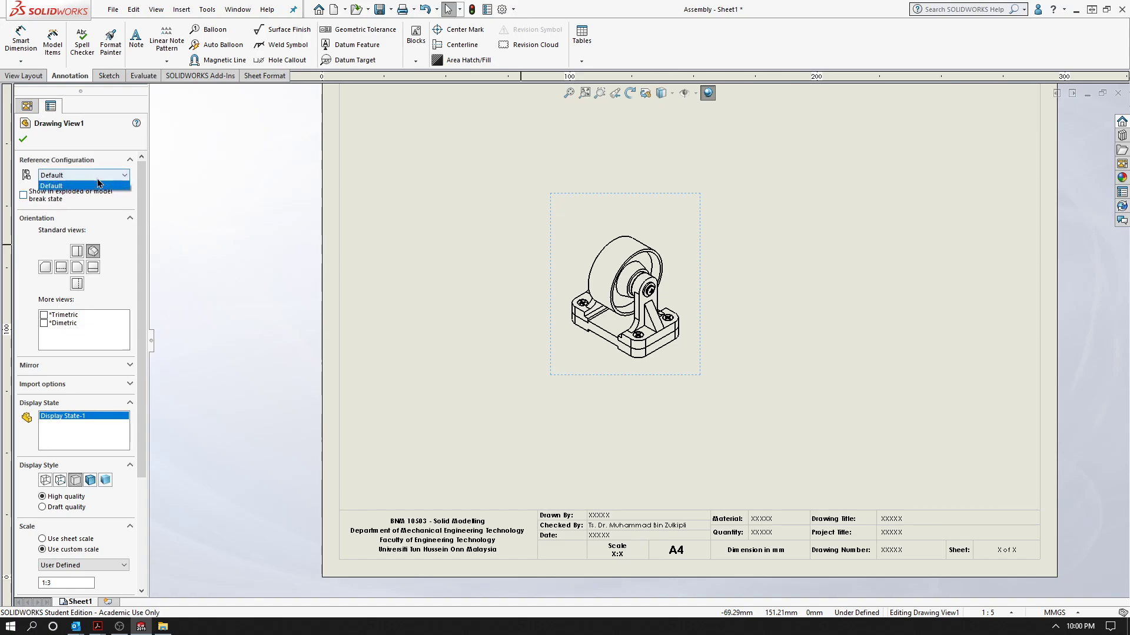
pyautogui.click(24, 195)
pyautogui.click(127, 213)
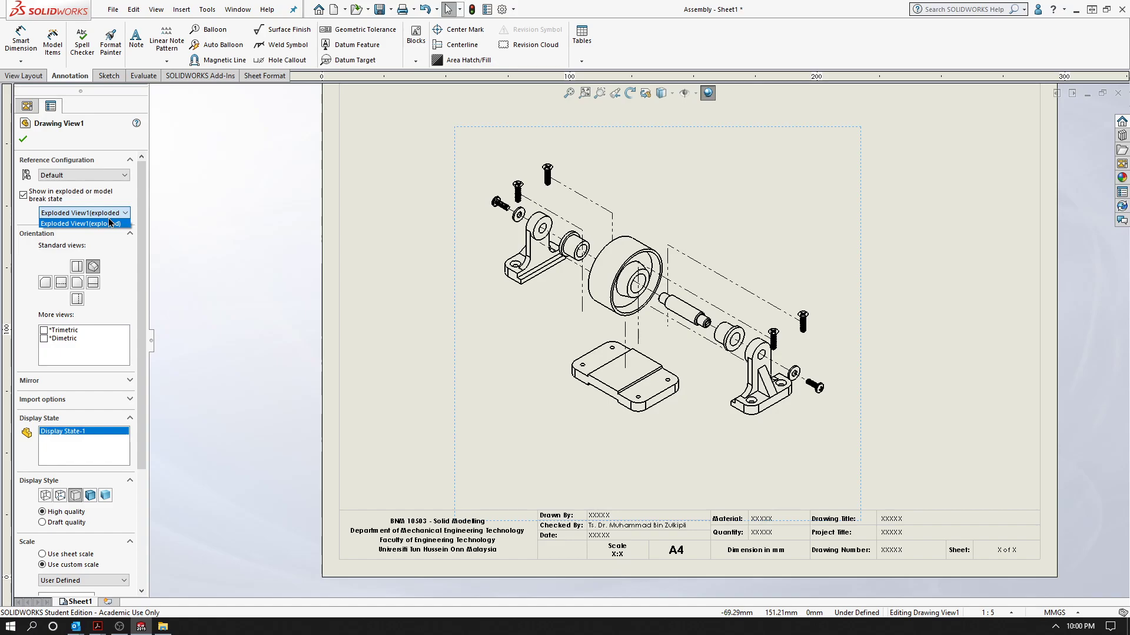
pyautogui.click(143, 216)
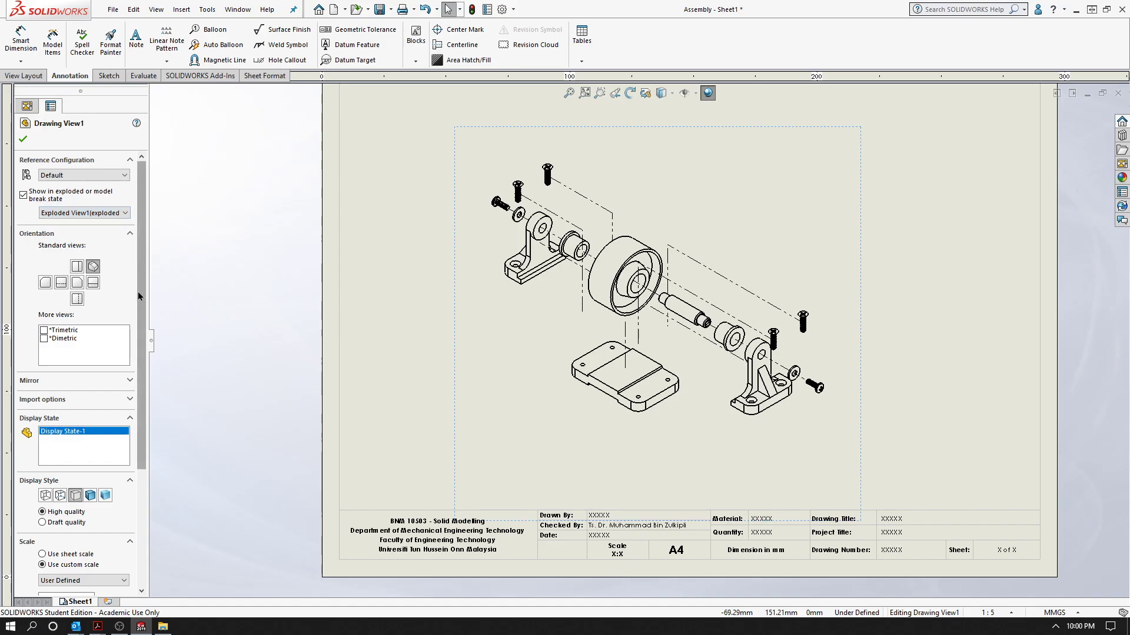
# Set Shaded With Edges, High quality display and high-quality cosmetic threads, then confirm
pyautogui.moveTo(141, 279); pyautogui.dragTo(171, 484)
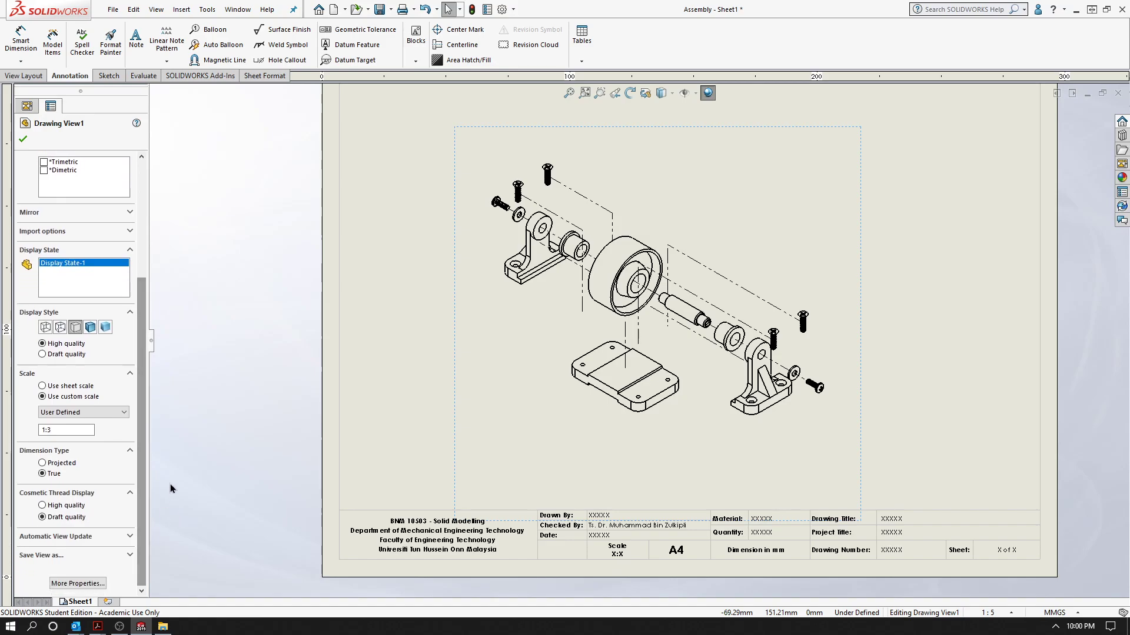
pyautogui.click(92, 327)
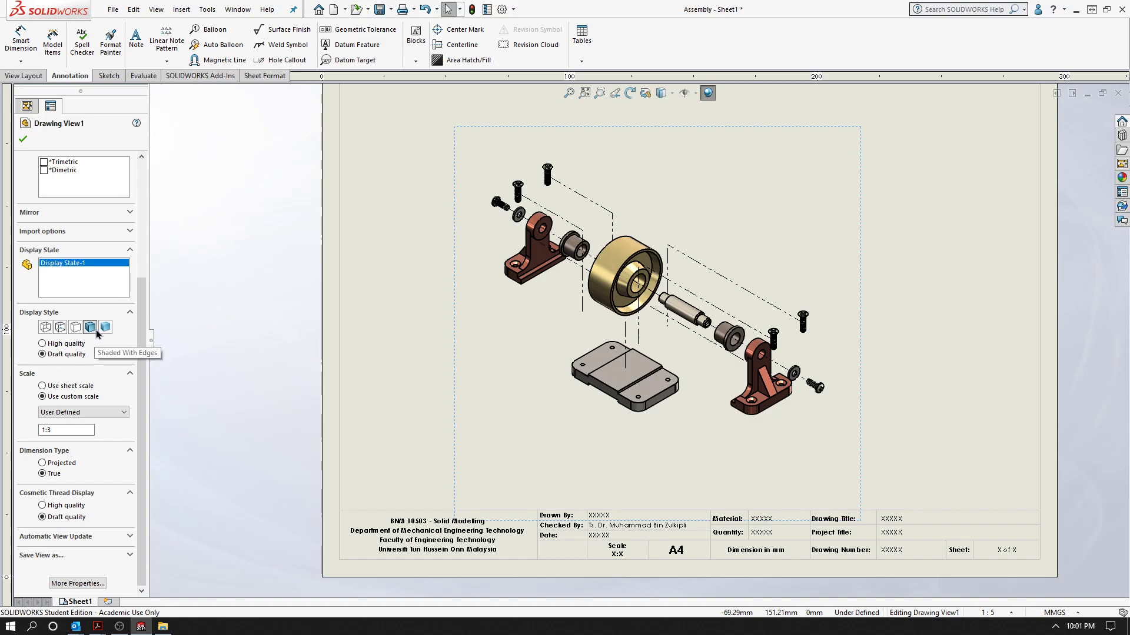
pyautogui.click(74, 347)
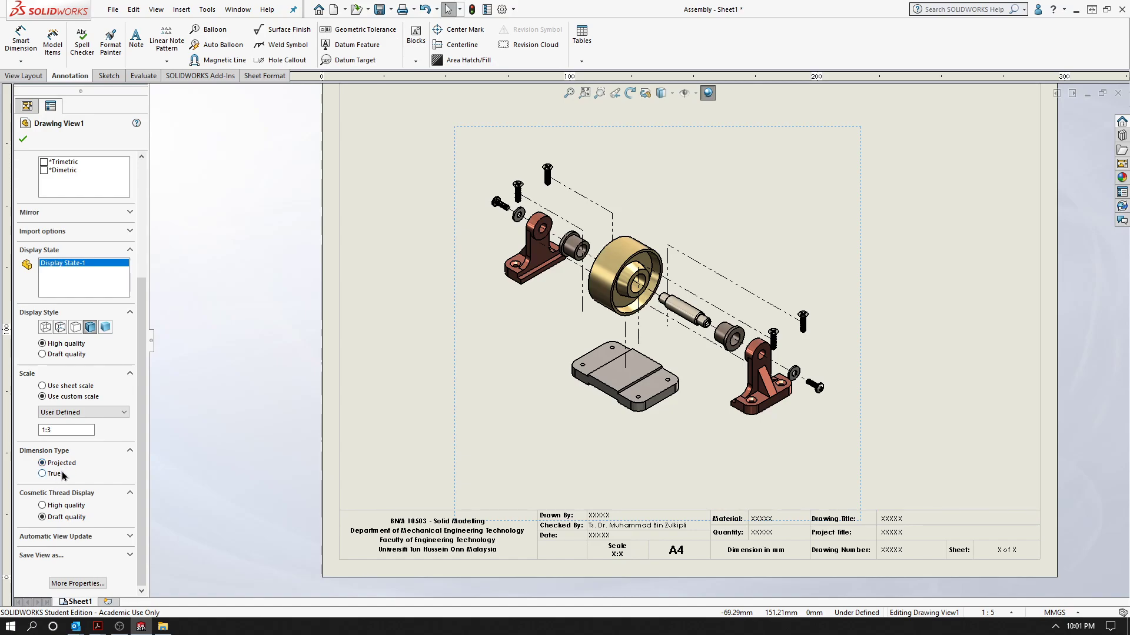
pyautogui.click(63, 505)
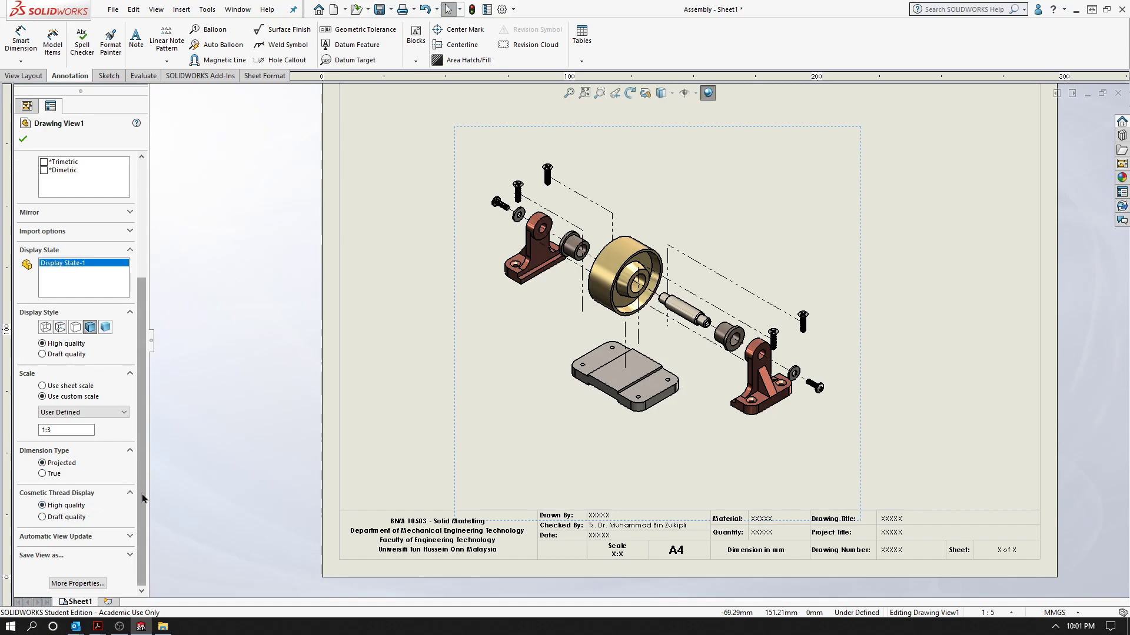
pyautogui.moveTo(143, 498); pyautogui.dragTo(143, 382)
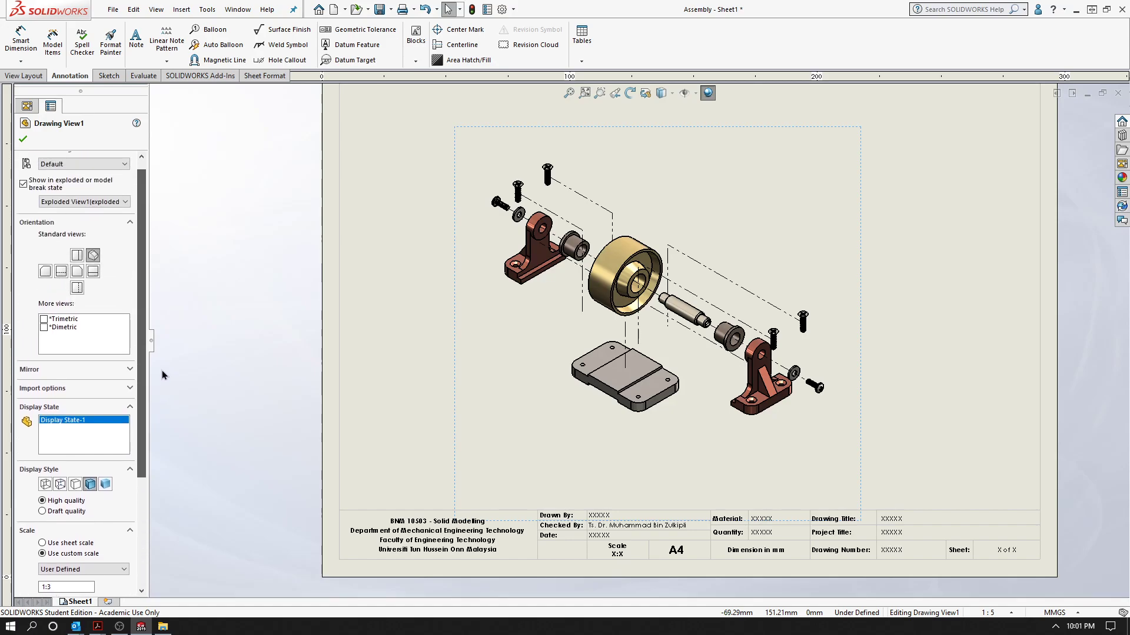
pyautogui.click(23, 140)
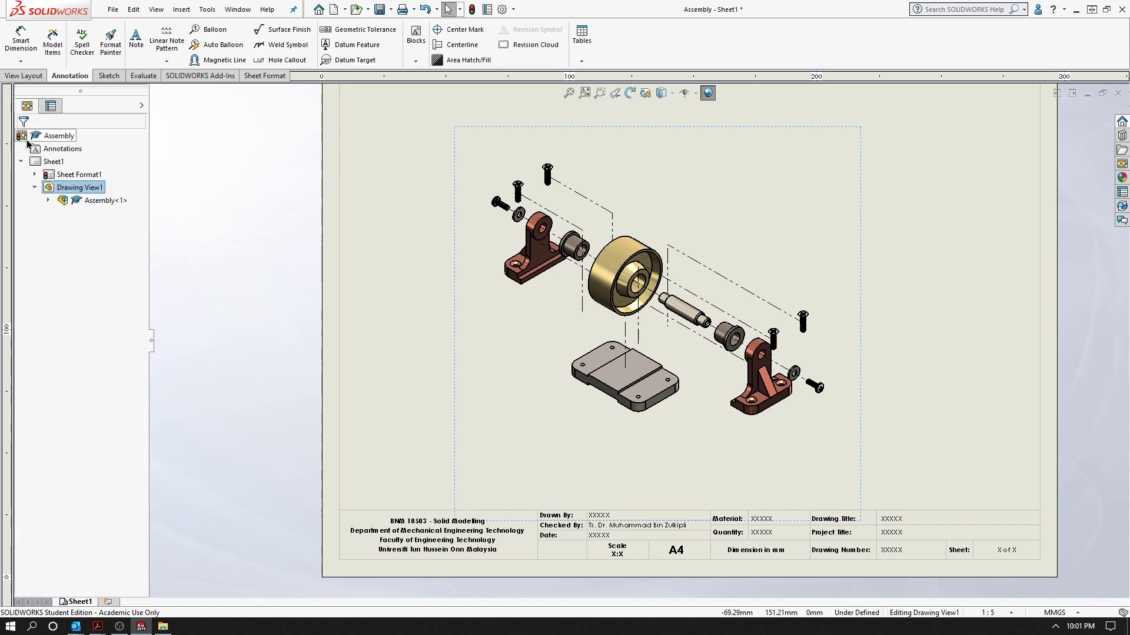
# Review Drawing View1's hidden edge, component and body visibility settings without changes
pyautogui.rightClick(77, 189)
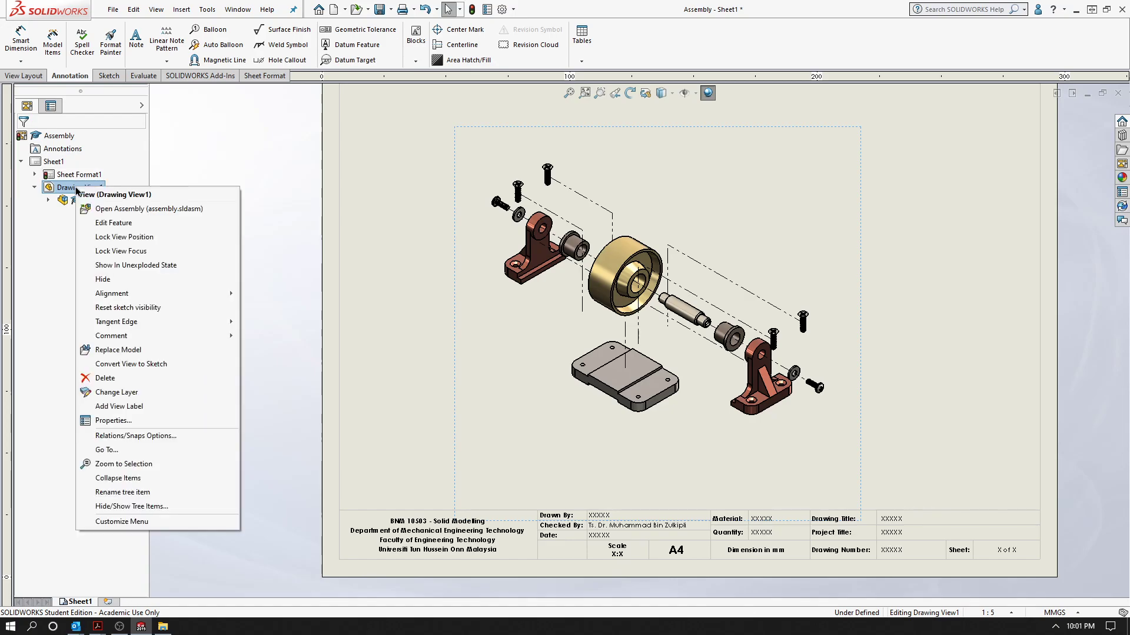
pyautogui.click(119, 421)
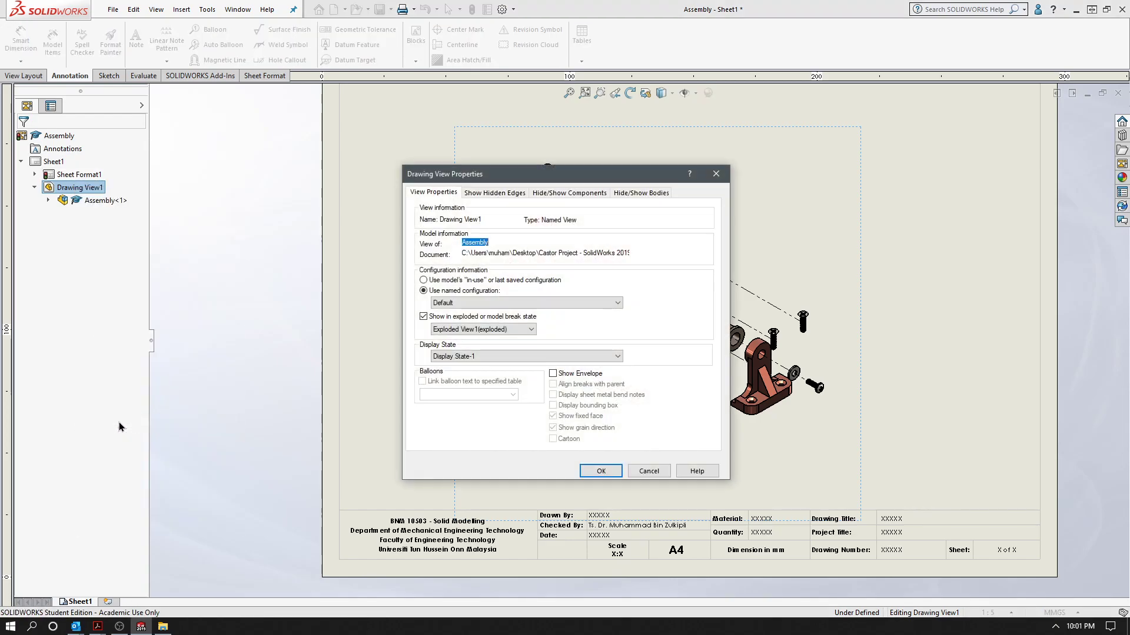
pyautogui.click(491, 194)
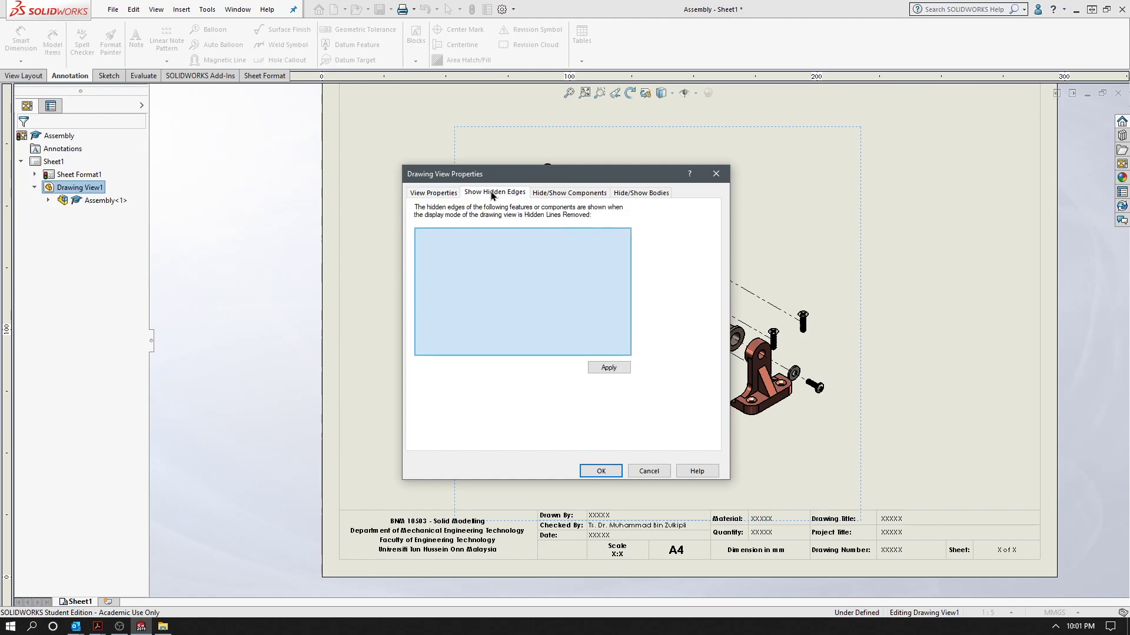
pyautogui.click(598, 194)
pyautogui.click(641, 193)
pyautogui.click(716, 174)
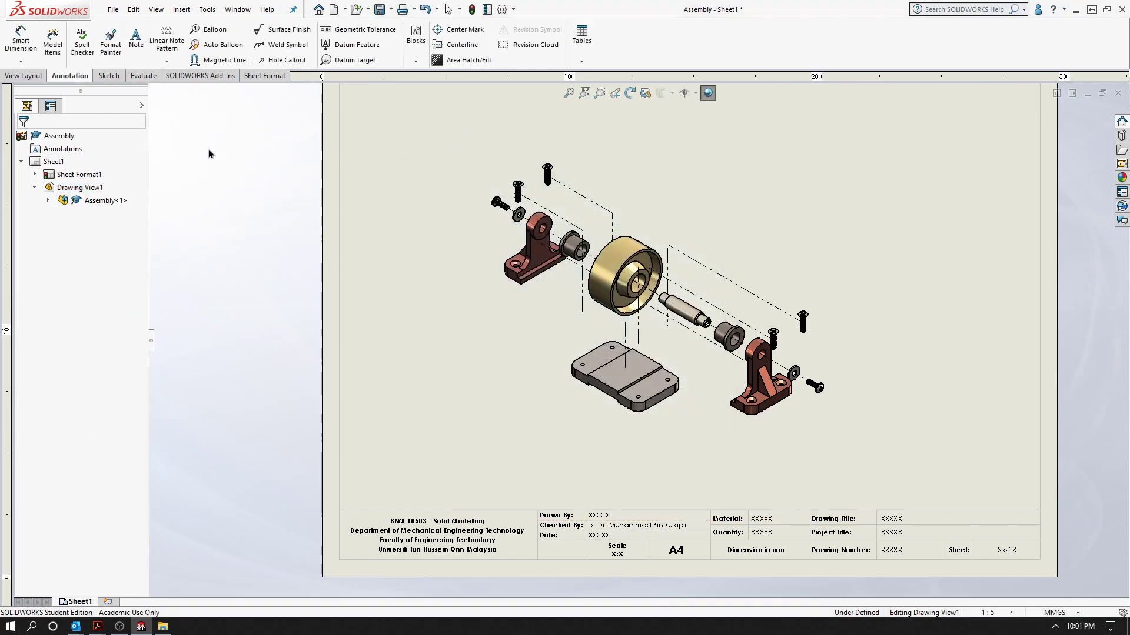
# Check the sheet properties without changing them and zoom to fit the sheet
pyautogui.rightClick(82, 176)
pyautogui.click(115, 294)
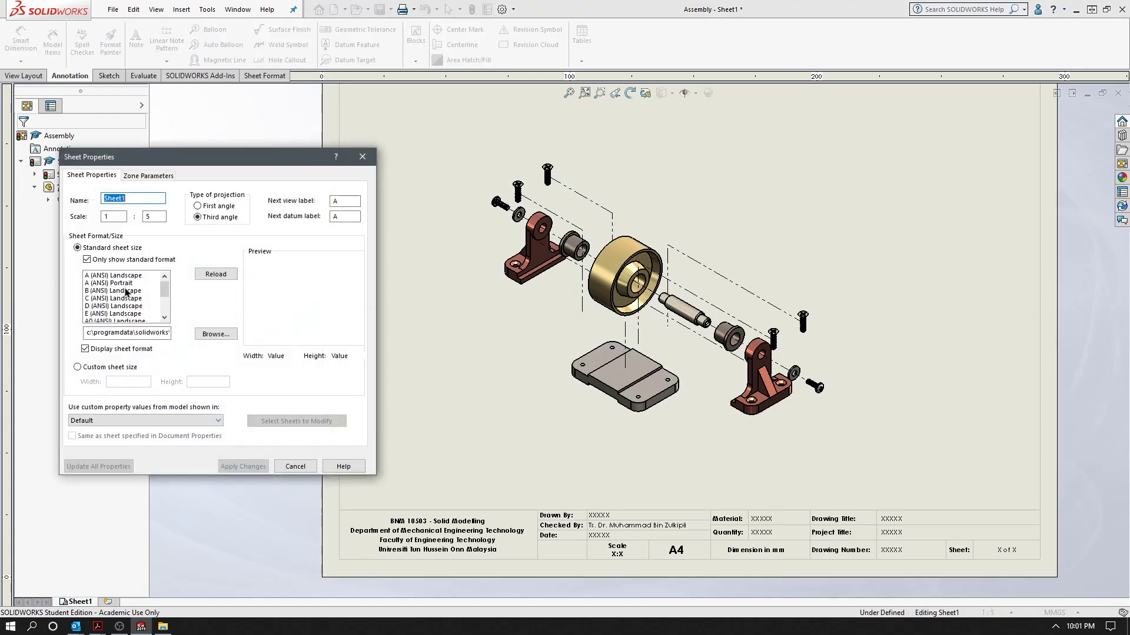
pyautogui.click(363, 157)
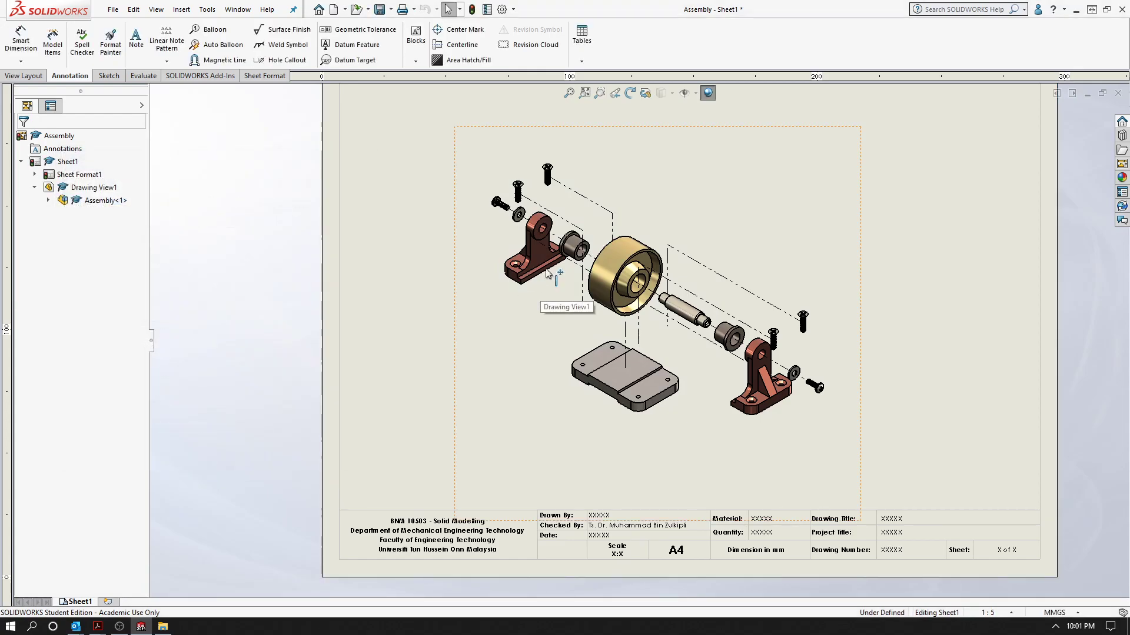
pyautogui.click(973, 333)
pyautogui.press('f')
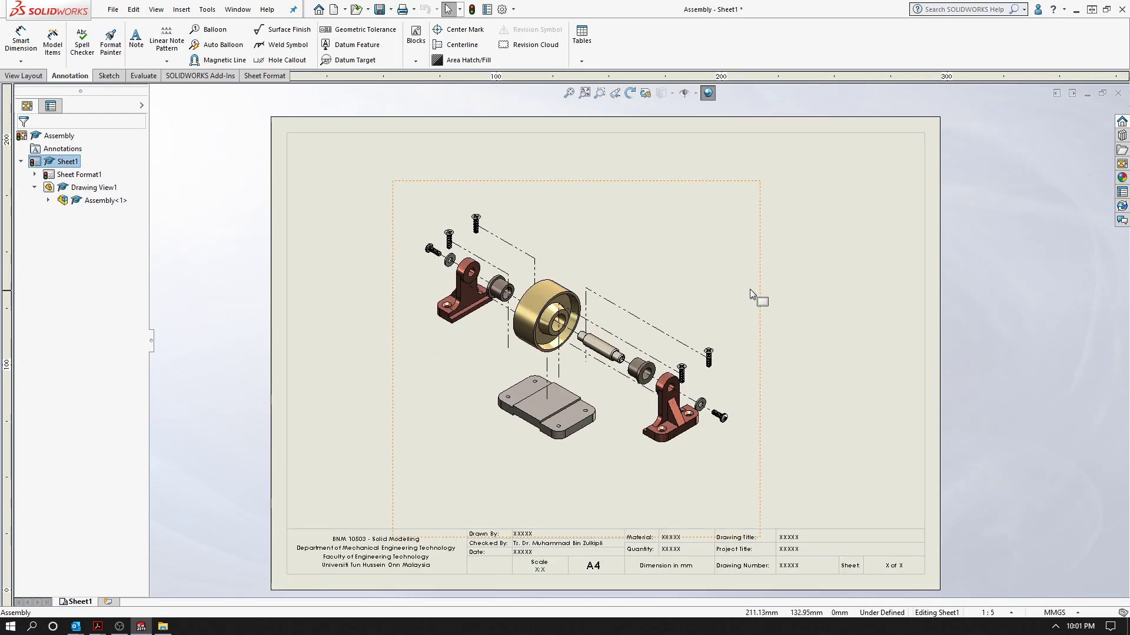
# Cancel an unplaced projected view and deselect the exploded view, leaving Sheet1 active
pyautogui.rightClick(759, 289)
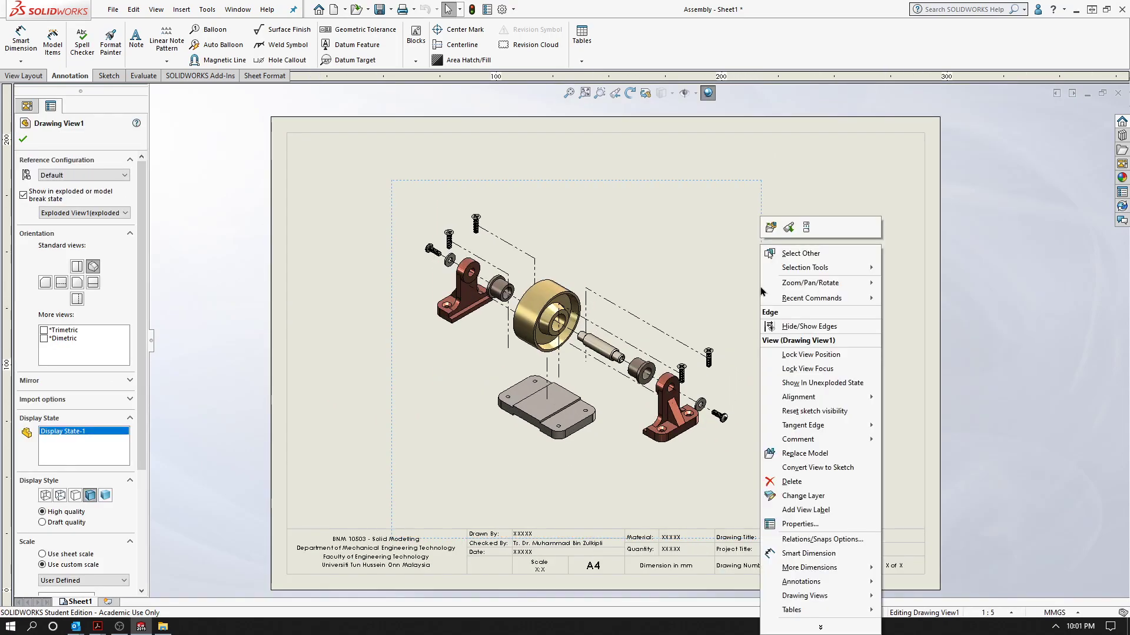
pyautogui.click(807, 228)
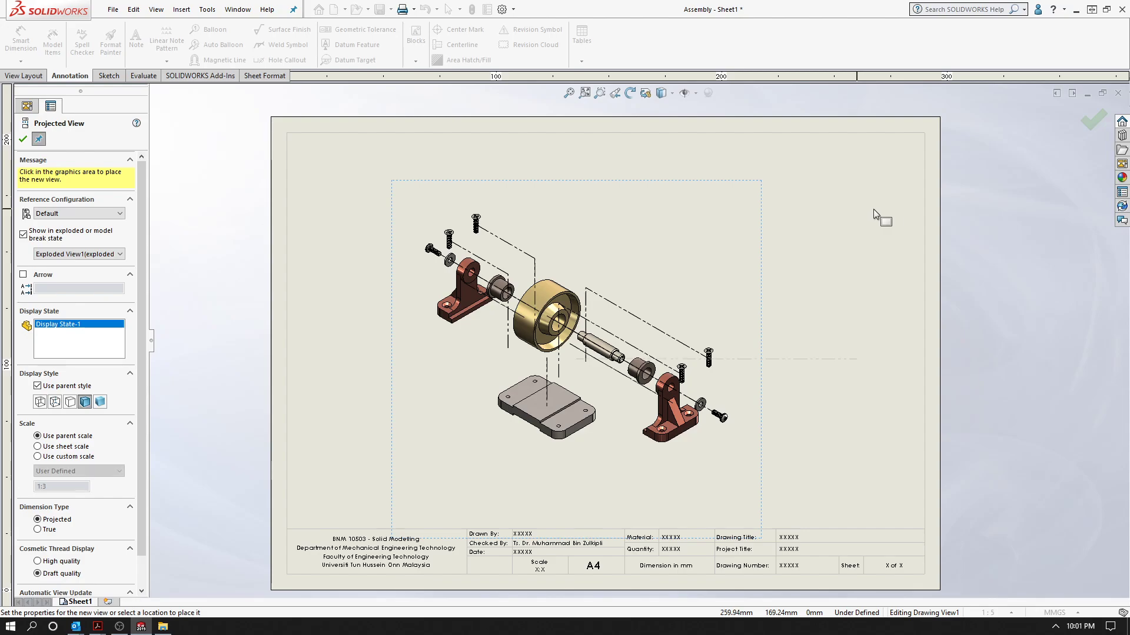
pyautogui.press('Escape')
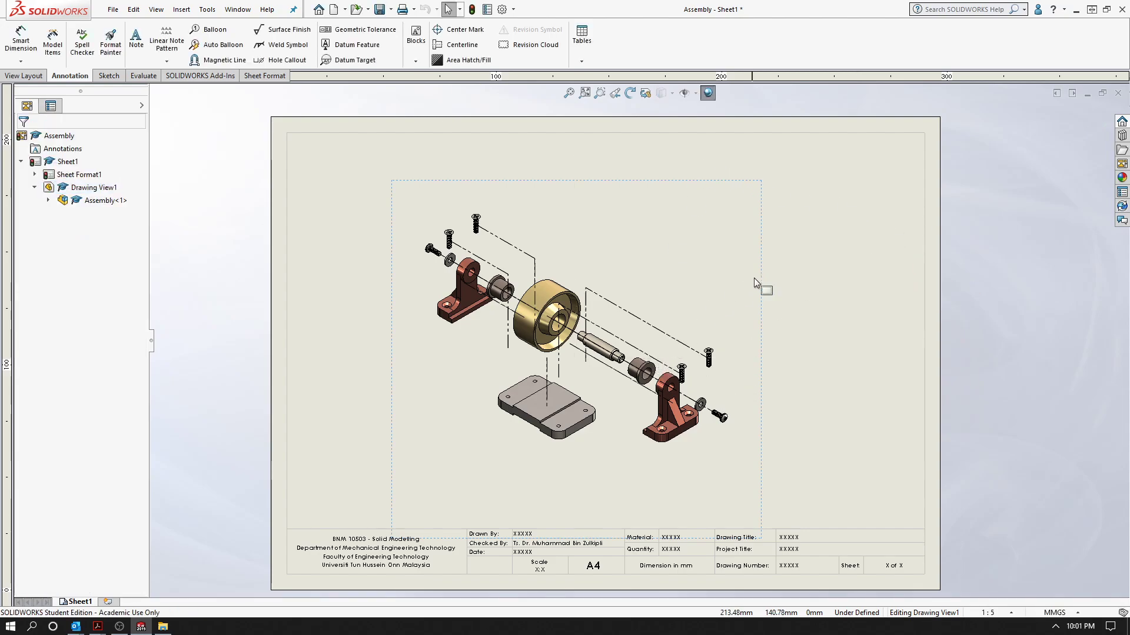
pyautogui.scroll(1, 638, 341)
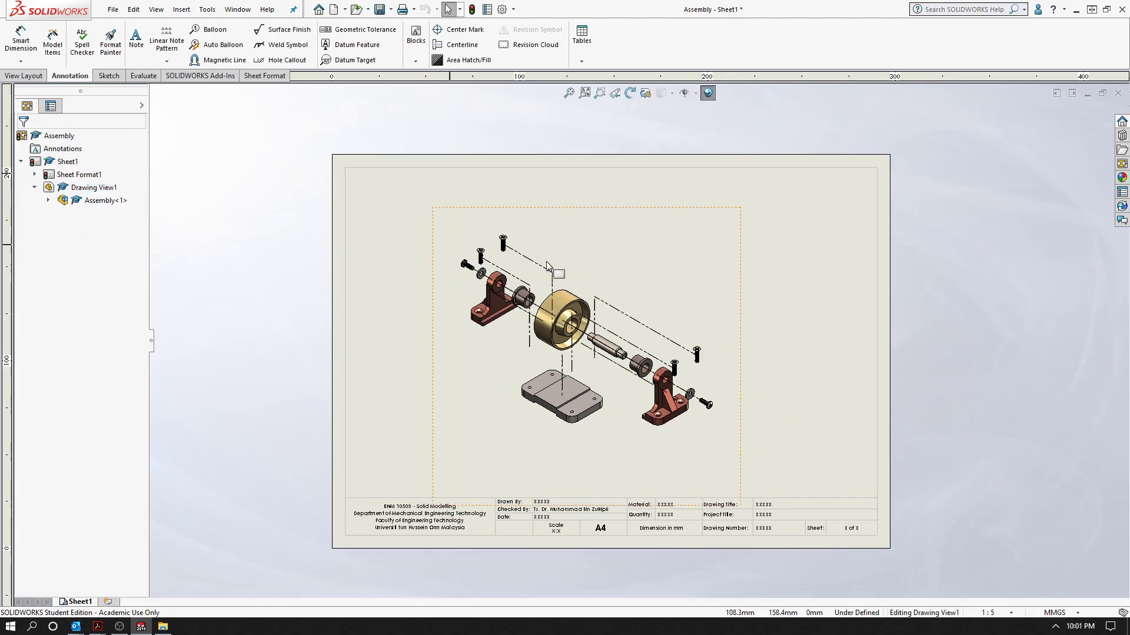
pyautogui.click(647, 213)
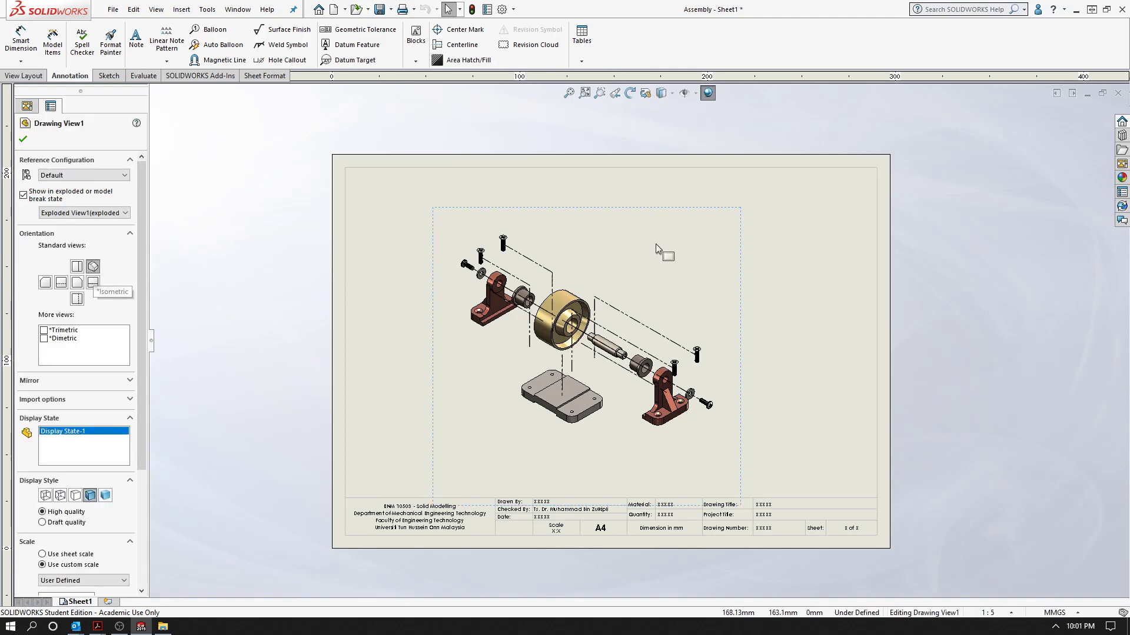
pyautogui.click(780, 268)
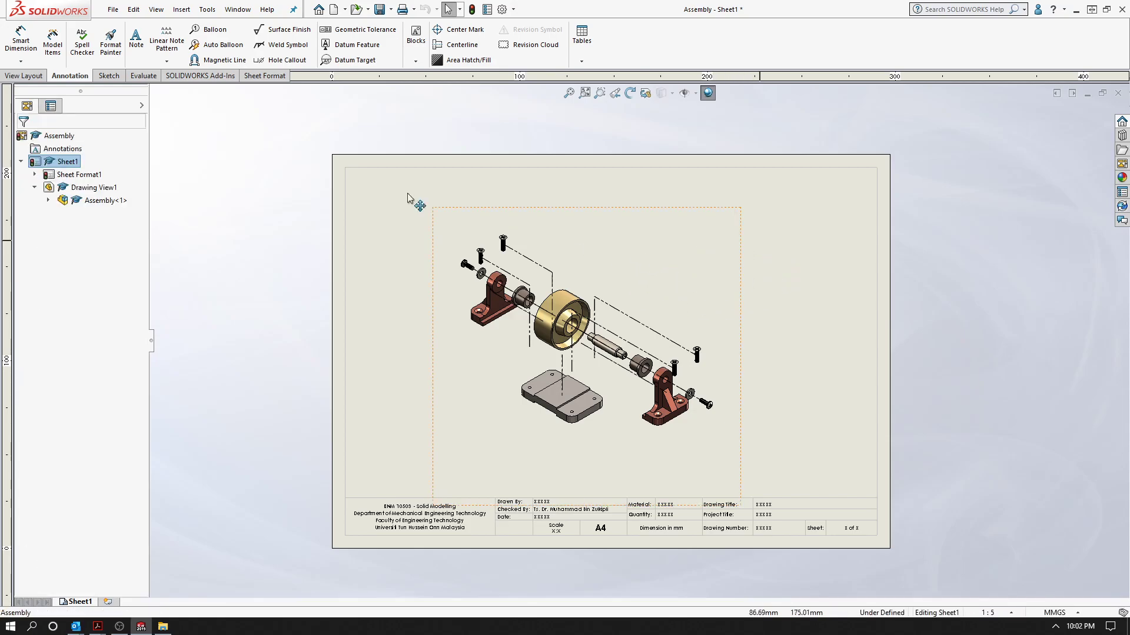
pyautogui.click(17, 76)
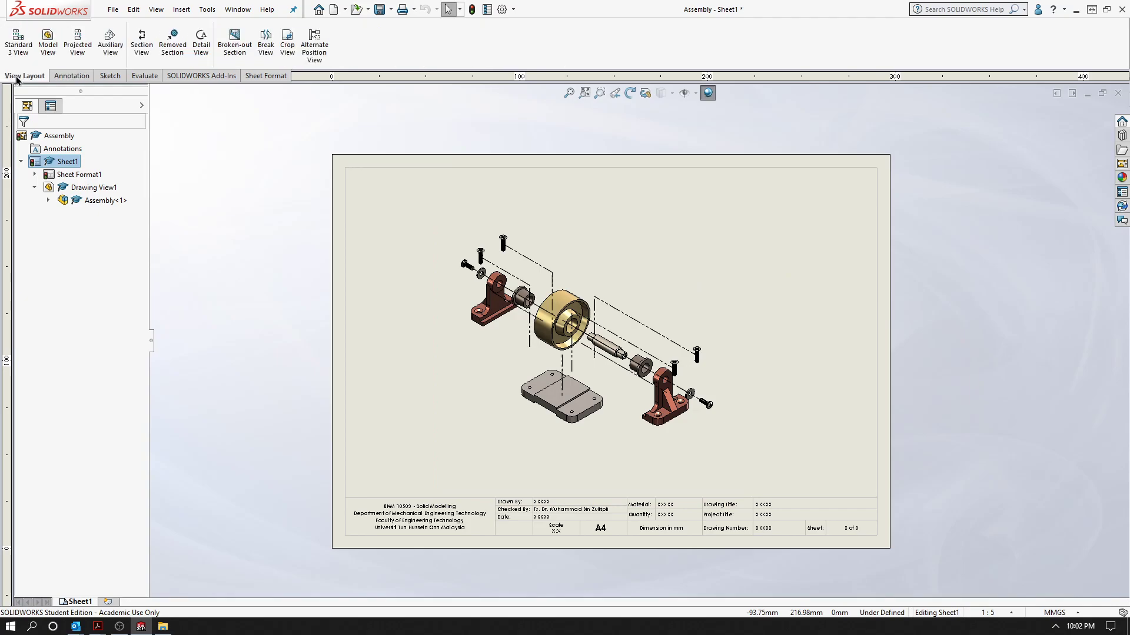
# Insert an unexploded isometric Assembly view at the sheet's top right as Drawing View2
pyautogui.click(48, 42)
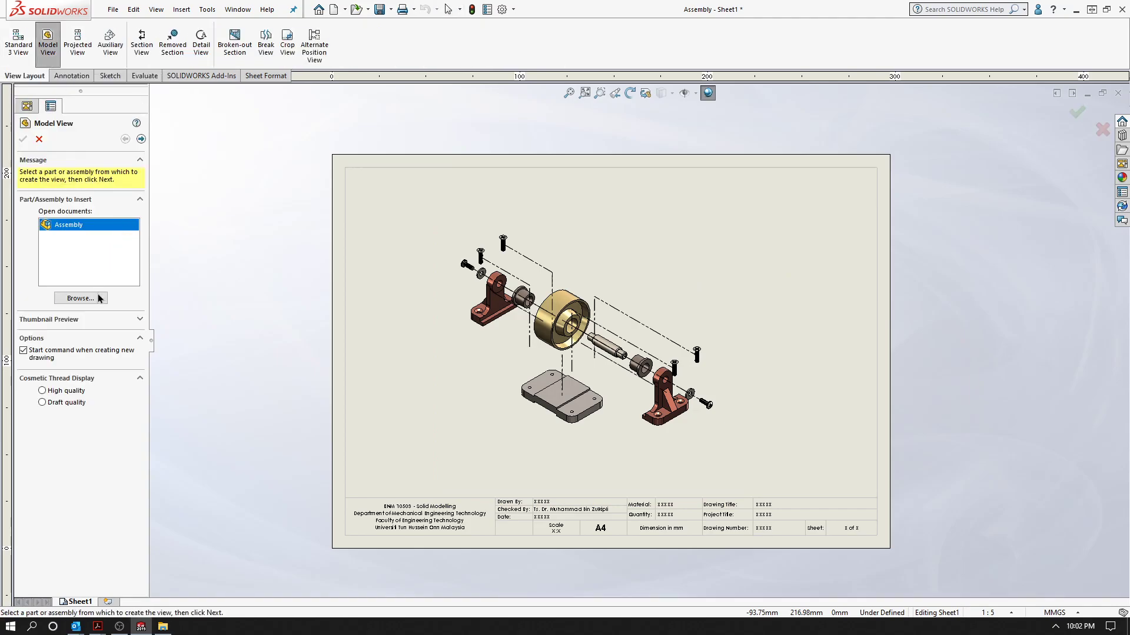
pyautogui.click(99, 299)
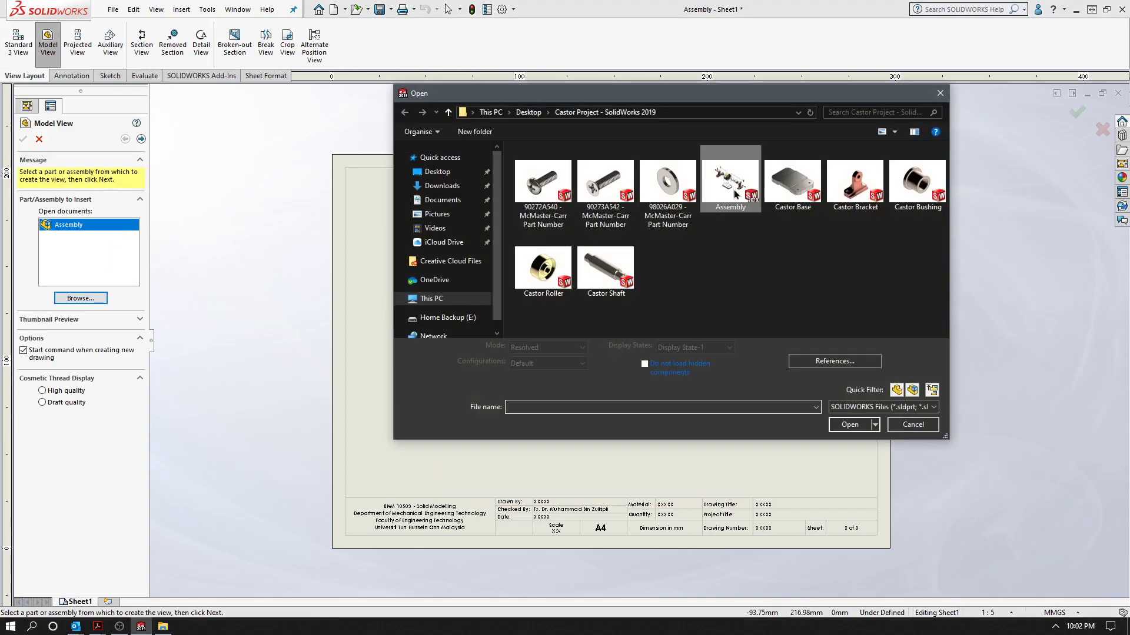
pyautogui.click(734, 195)
pyautogui.click(847, 424)
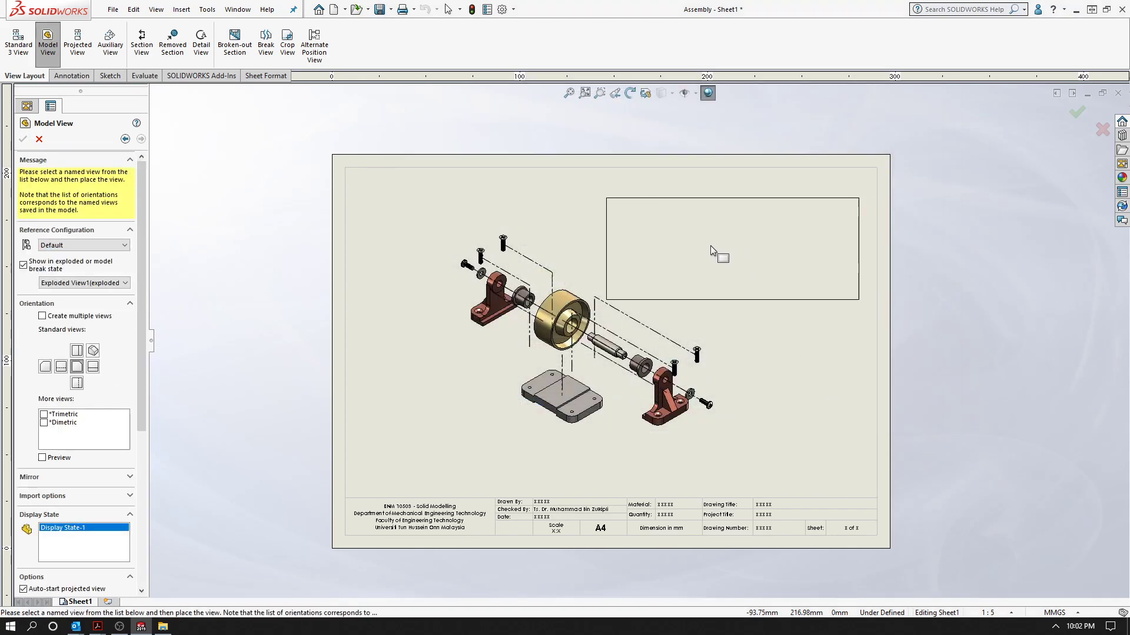
pyautogui.click(94, 351)
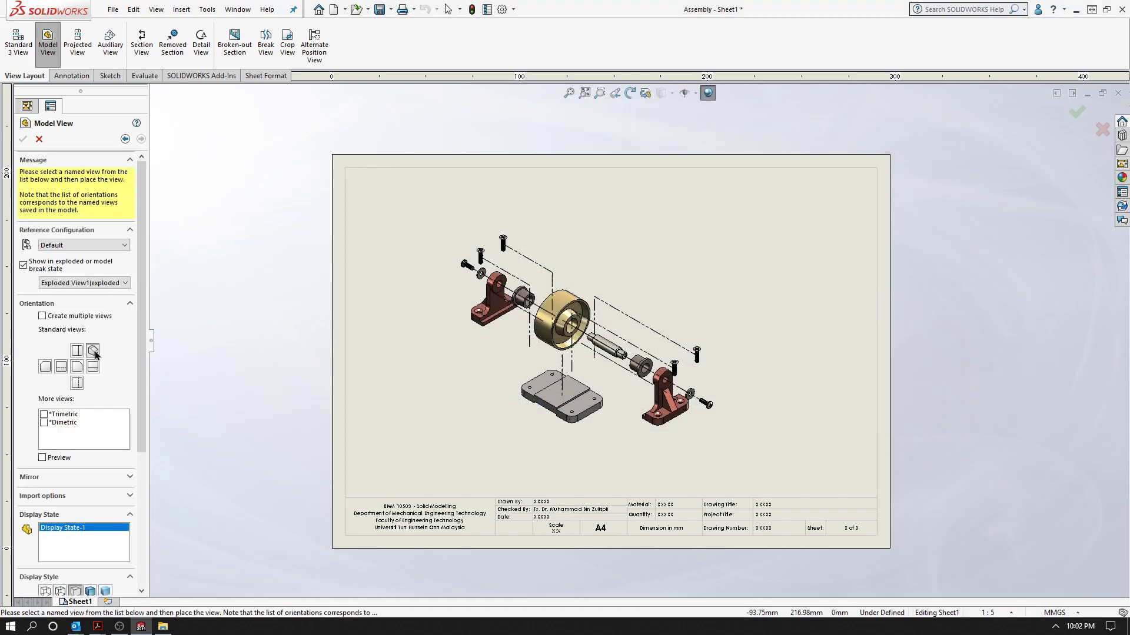
pyautogui.click(22, 266)
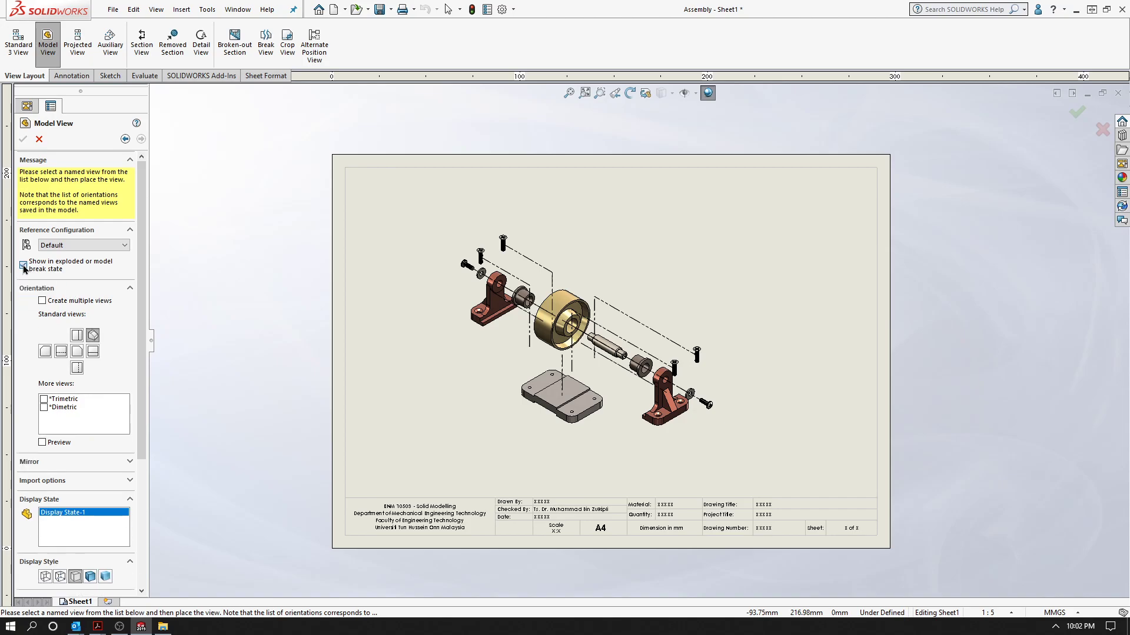
pyautogui.click(770, 271)
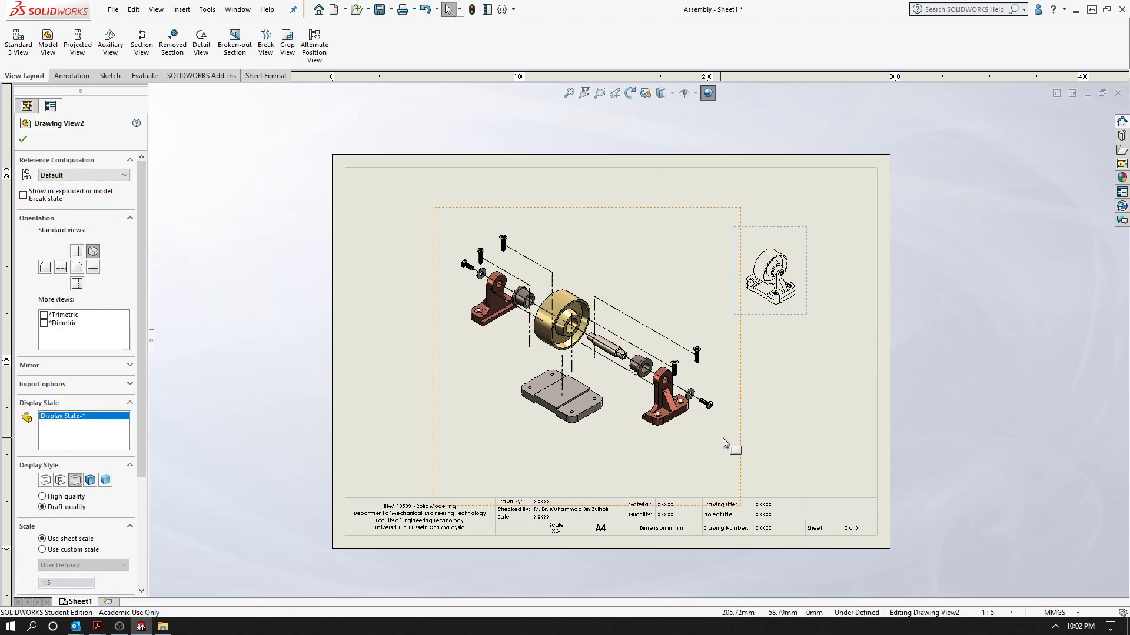
# Give Drawing View2 a custom scale and move it toward the top-right corner
pyautogui.click(740, 440)
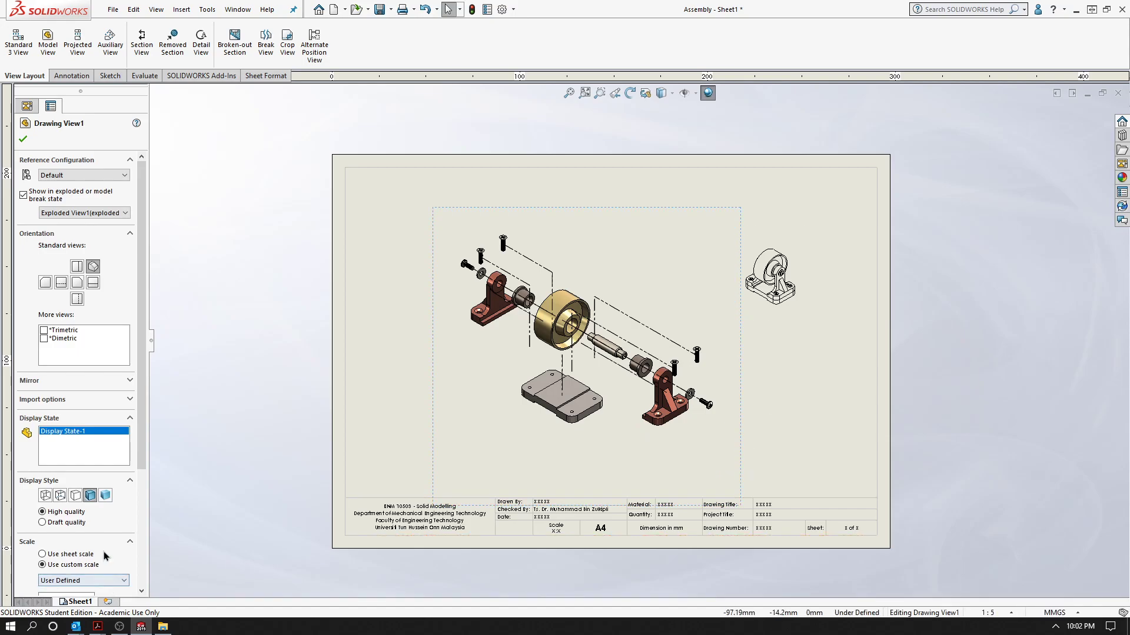
pyautogui.scroll(-3, 140, 467)
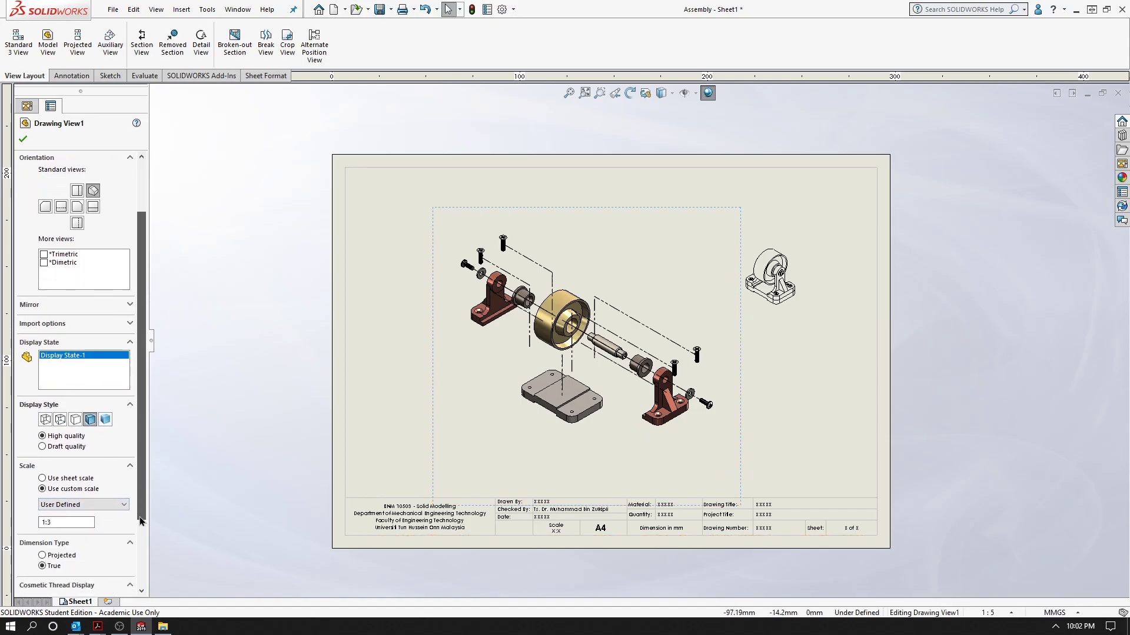
pyautogui.click(796, 343)
pyautogui.click(801, 317)
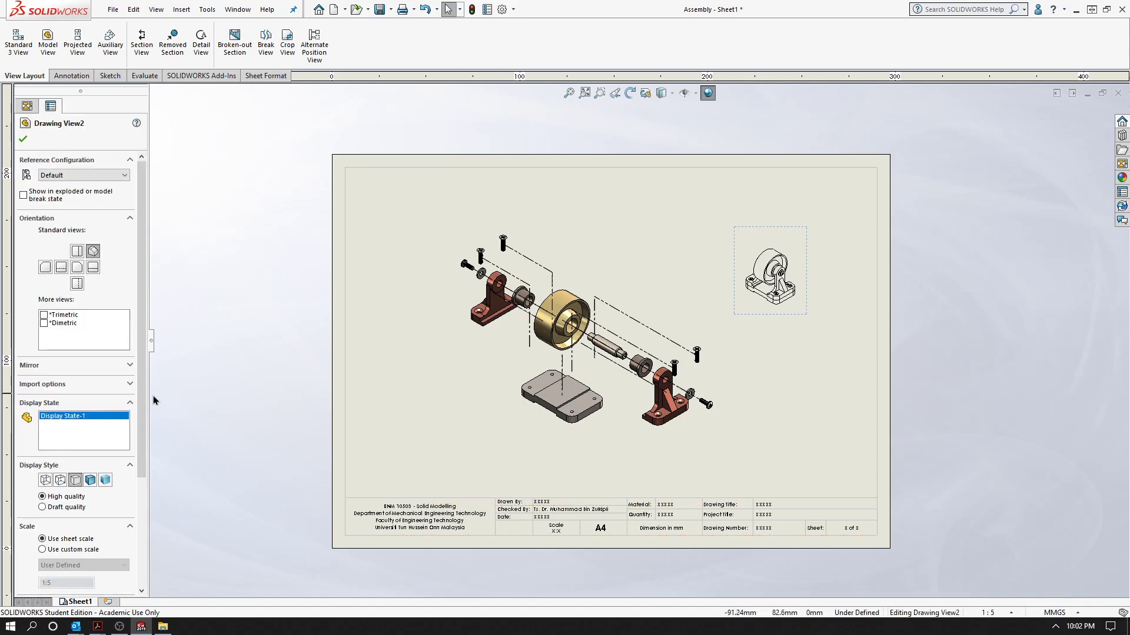
pyautogui.scroll(-3, 146, 402)
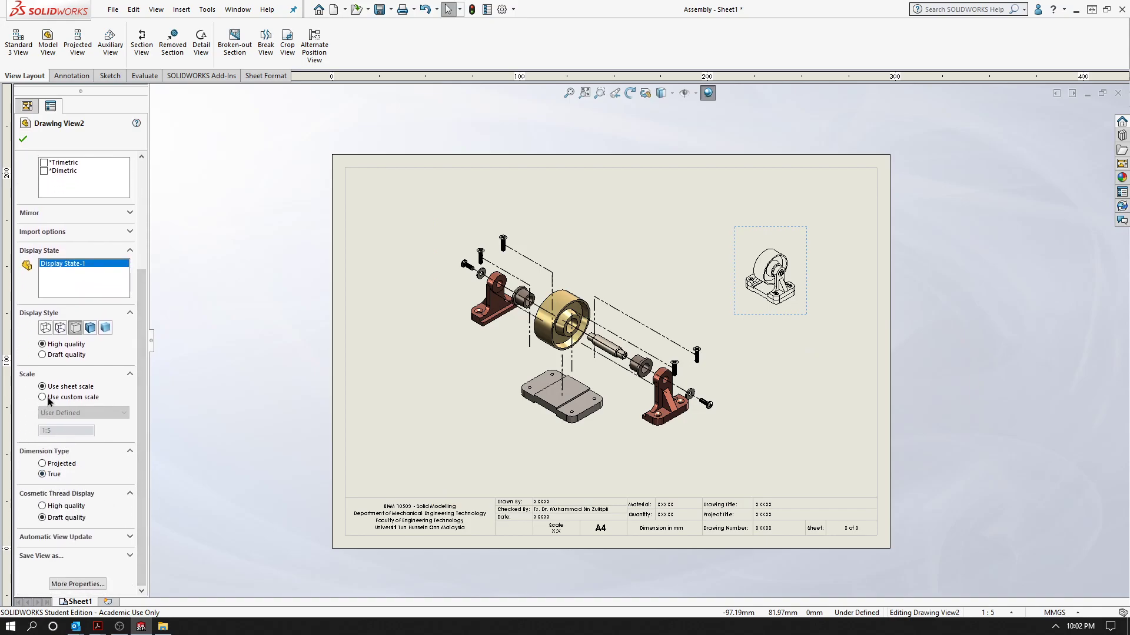
pyautogui.click(42, 397)
pyautogui.click(108, 413)
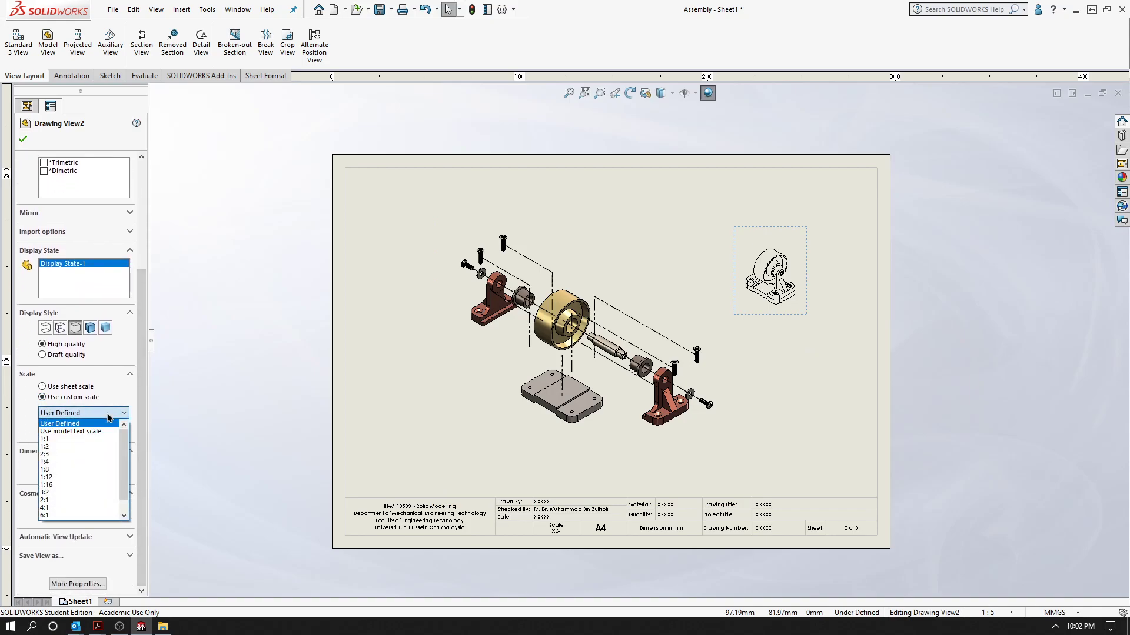
pyautogui.moveTo(124, 465); pyautogui.dragTo(125, 476)
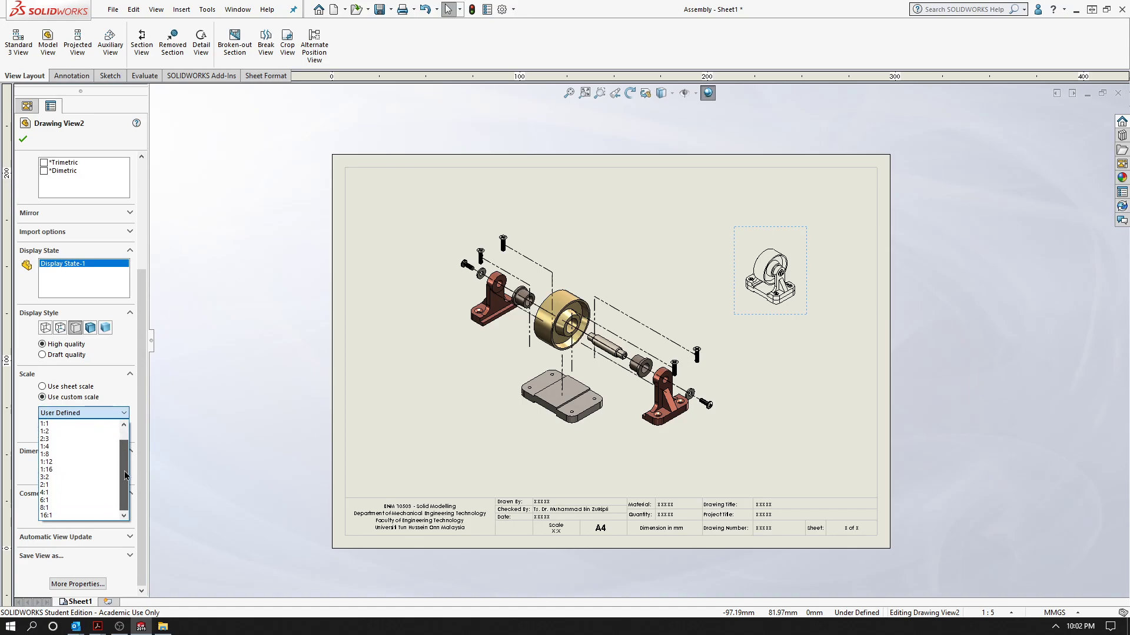
pyautogui.scroll(3, 130, 454)
pyautogui.click(118, 423)
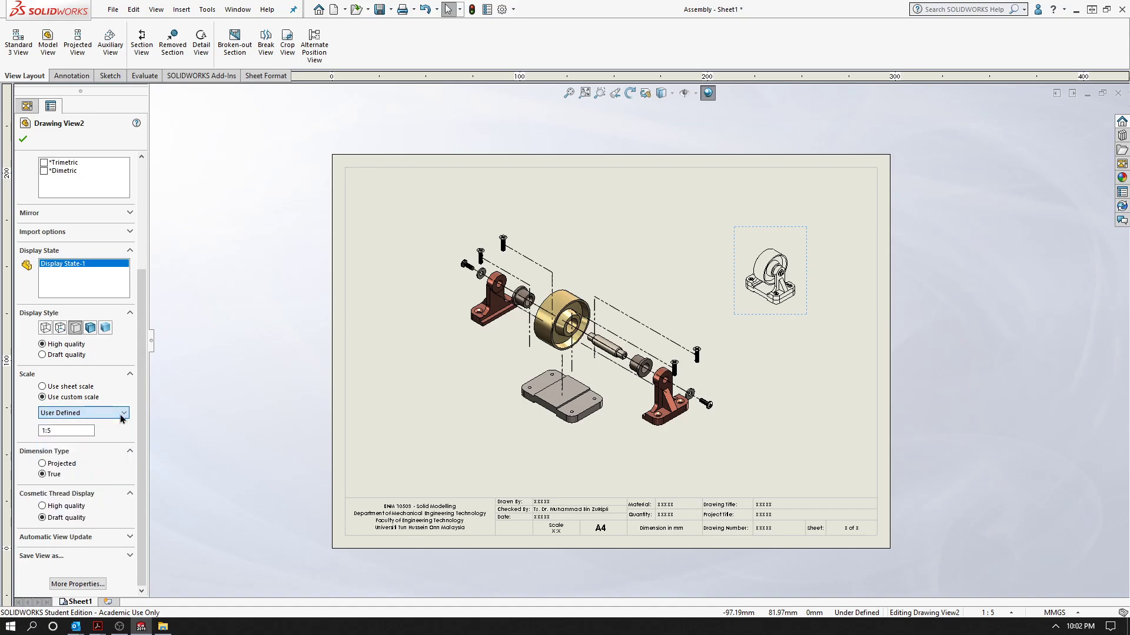
pyautogui.click(83, 433)
pyautogui.press('Return')
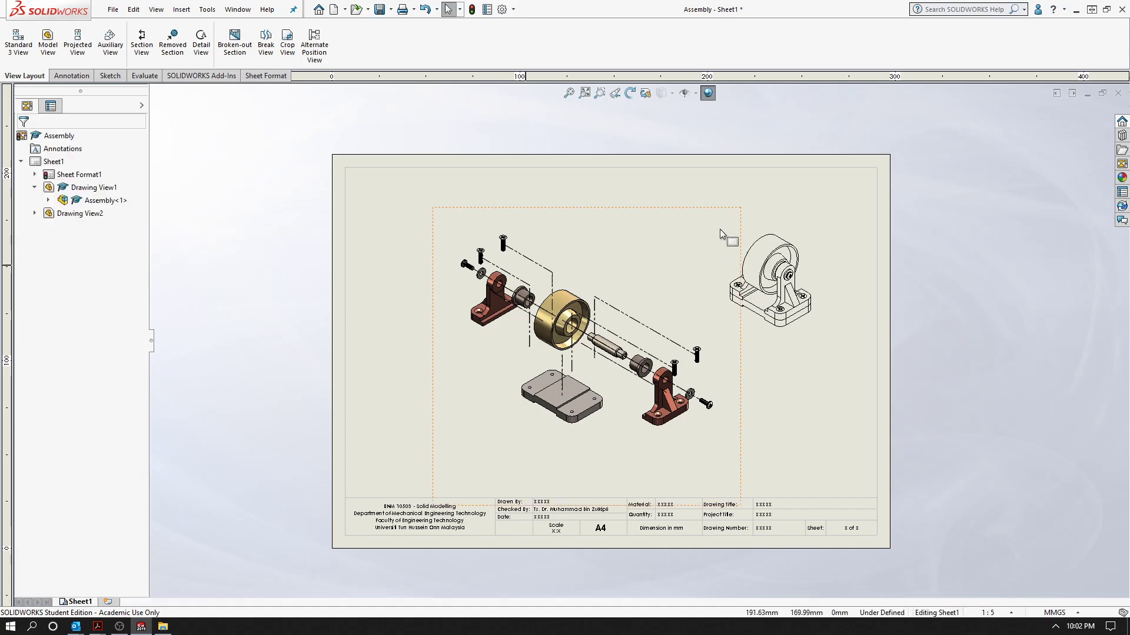
pyautogui.moveTo(830, 311); pyautogui.dragTo(857, 266)
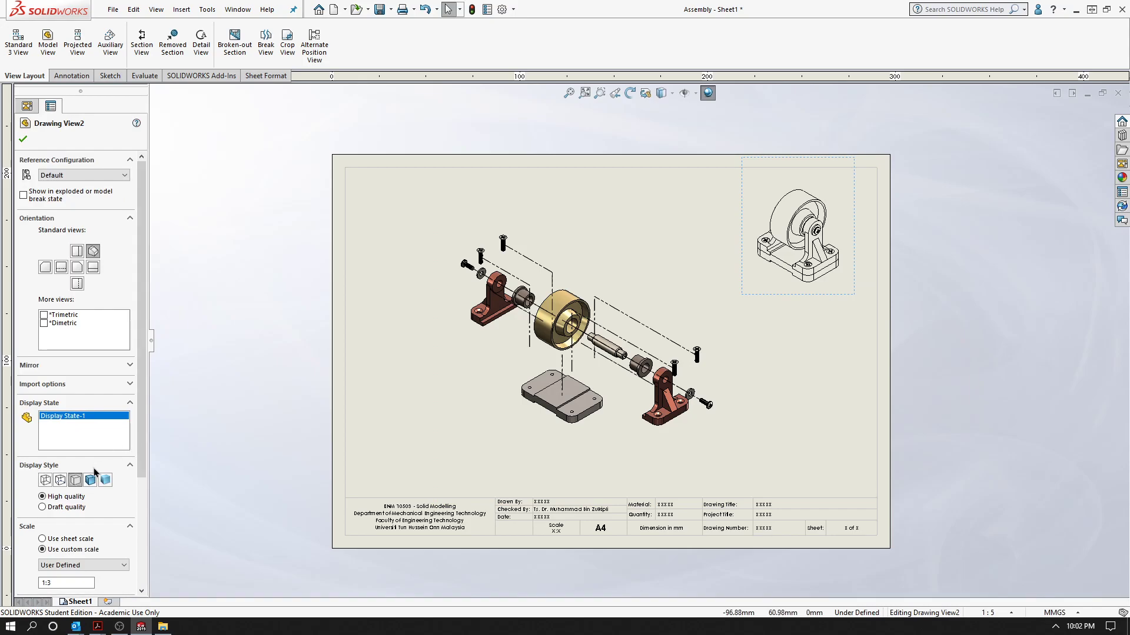
# Make Drawing View2 shaded with edges at 1:2 scale and nudge it into the corner
pyautogui.click(90, 481)
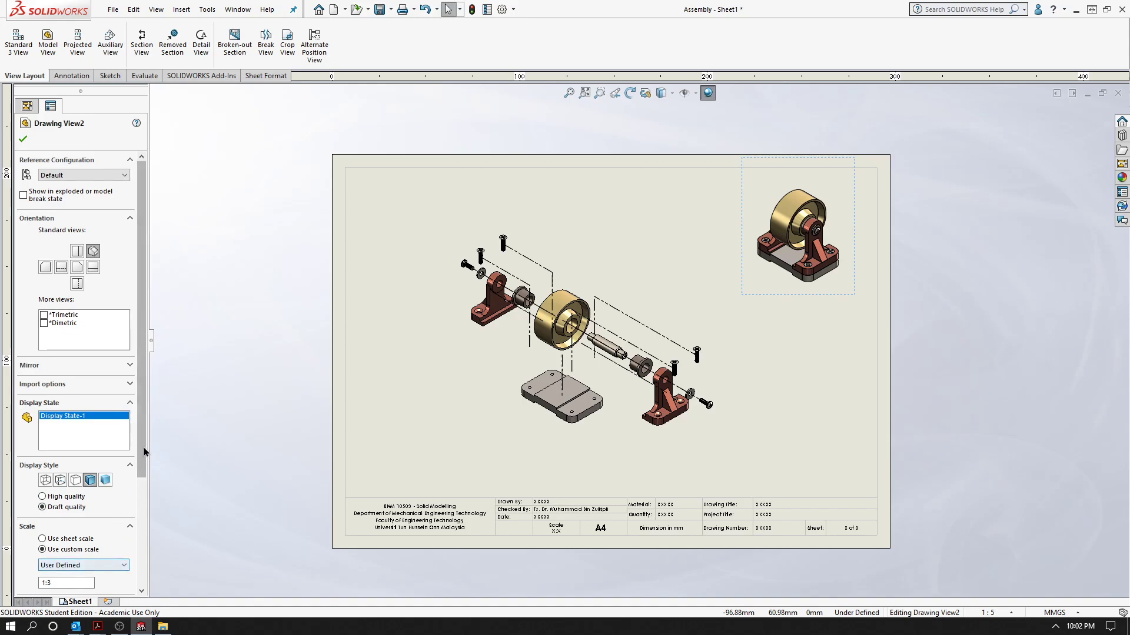
pyautogui.scroll(-2, 144, 452)
pyautogui.scroll(-2, 135, 447)
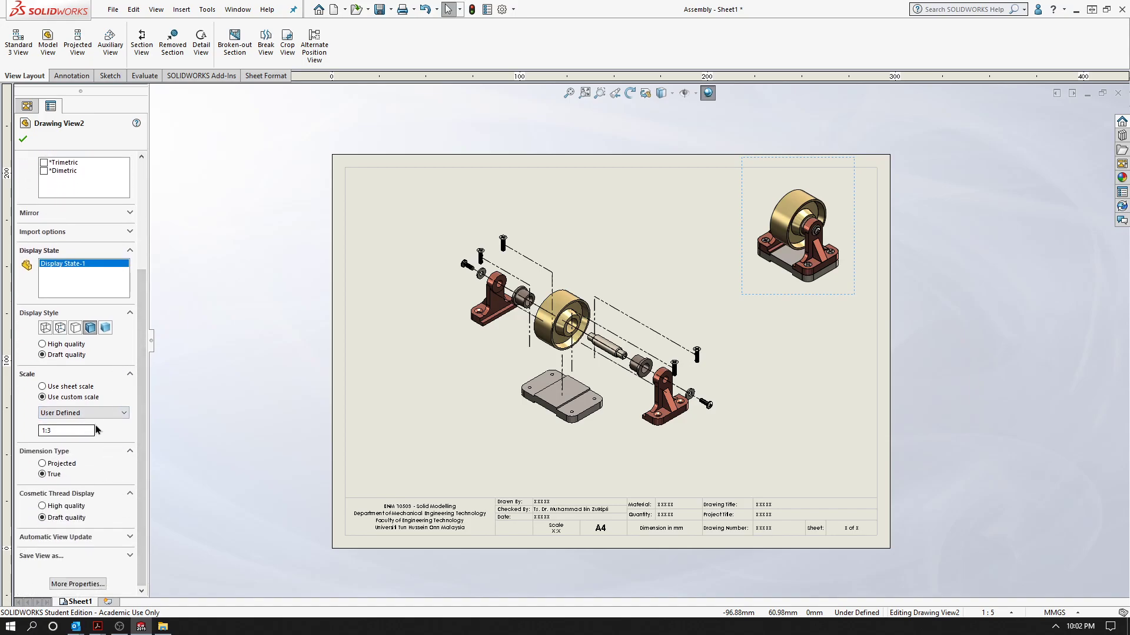
pyautogui.click(119, 414)
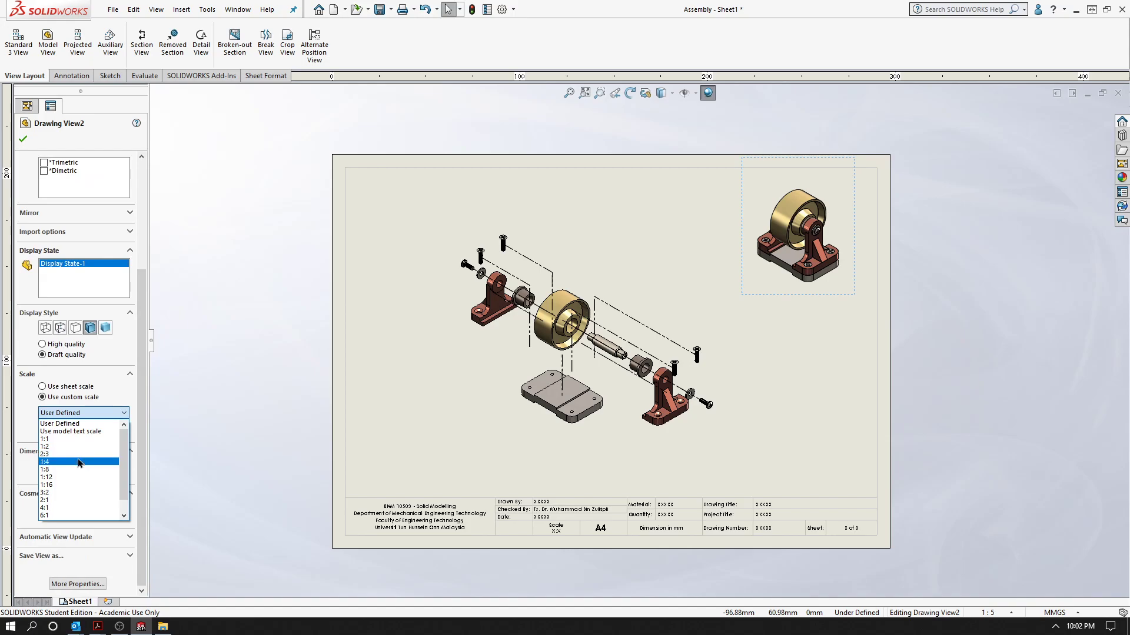
pyautogui.click(80, 462)
pyautogui.click(119, 413)
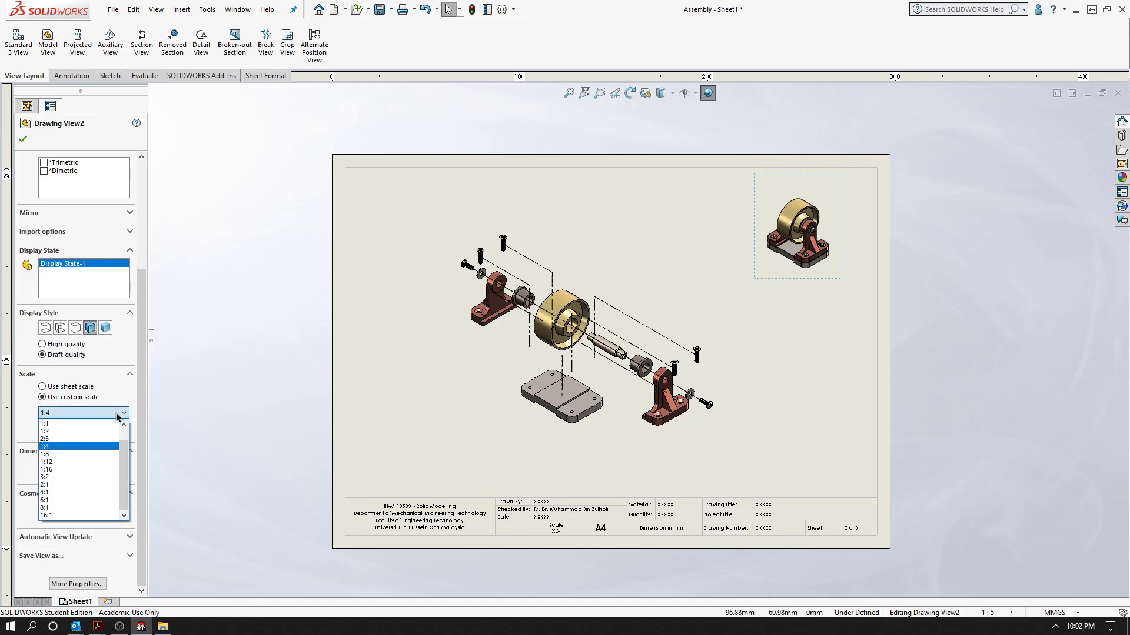
pyautogui.click(95, 432)
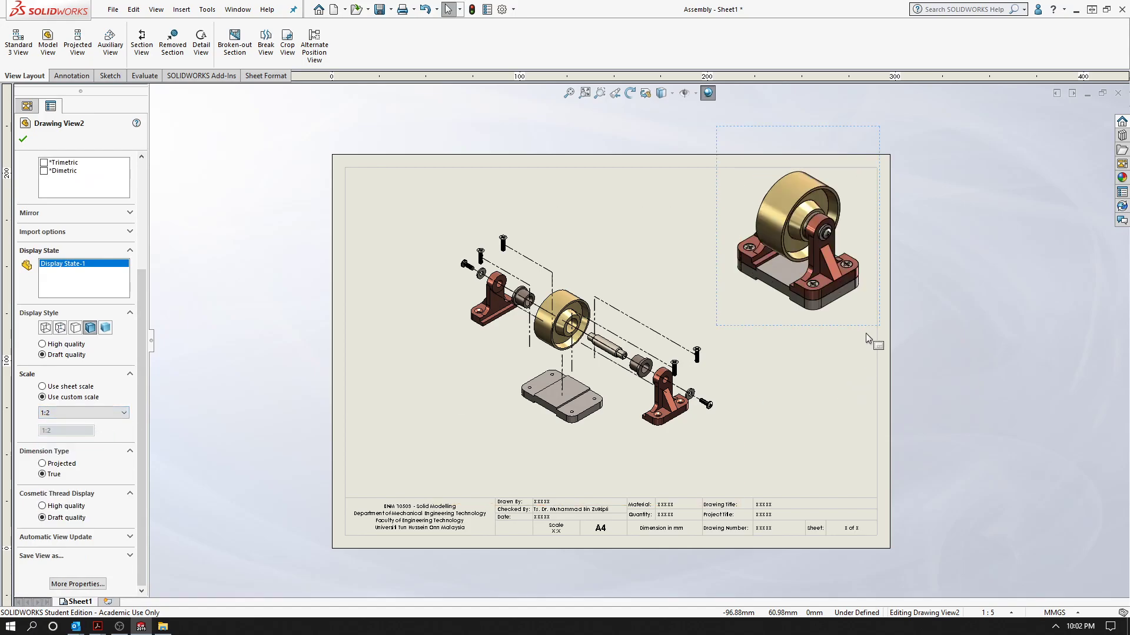
pyautogui.moveTo(846, 328)
pyautogui.mouseDown()
pyautogui.moveTo(823, 343)
pyautogui.moveTo(828, 334)
pyautogui.mouseUp()
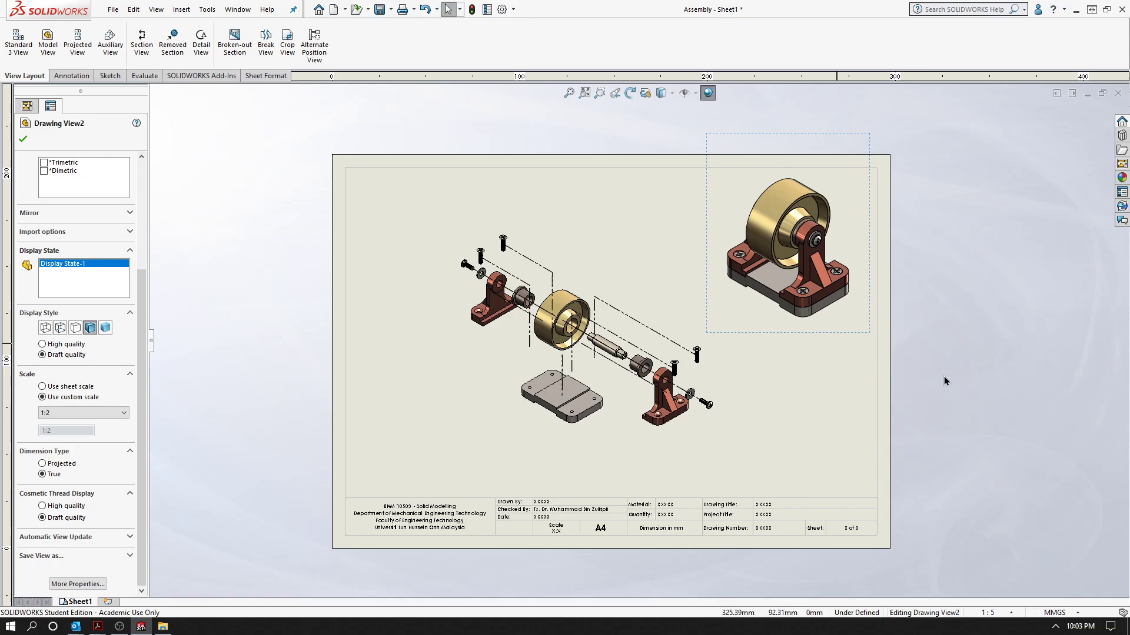
pyautogui.click(925, 351)
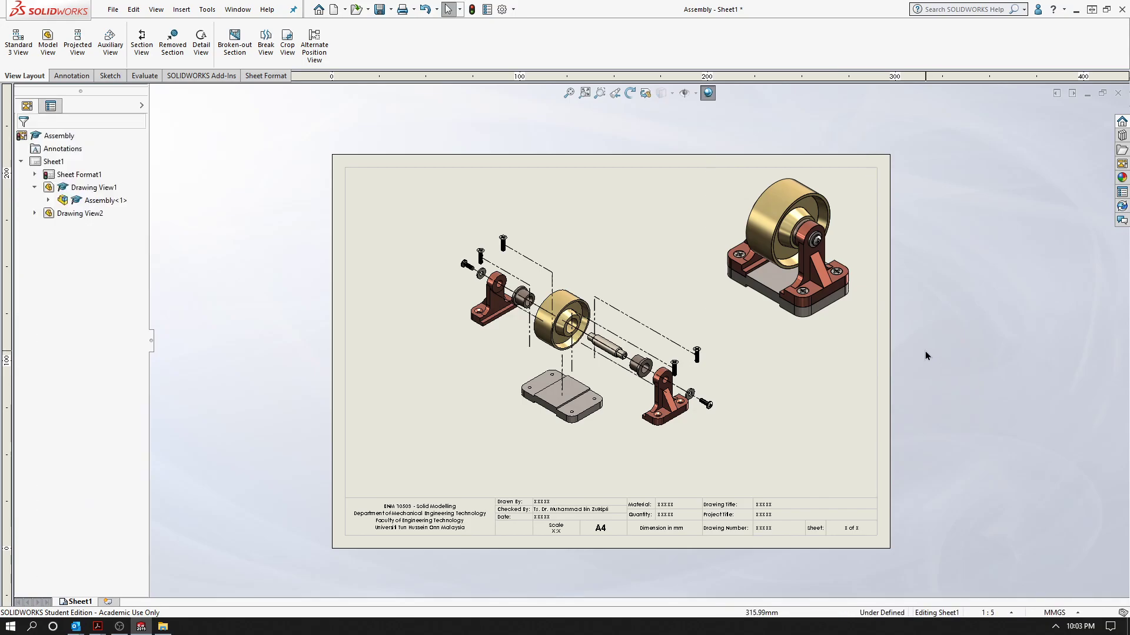
# Set Drawing View2 to High quality with high-quality cosmetic threads and confirm
pyautogui.click(822, 328)
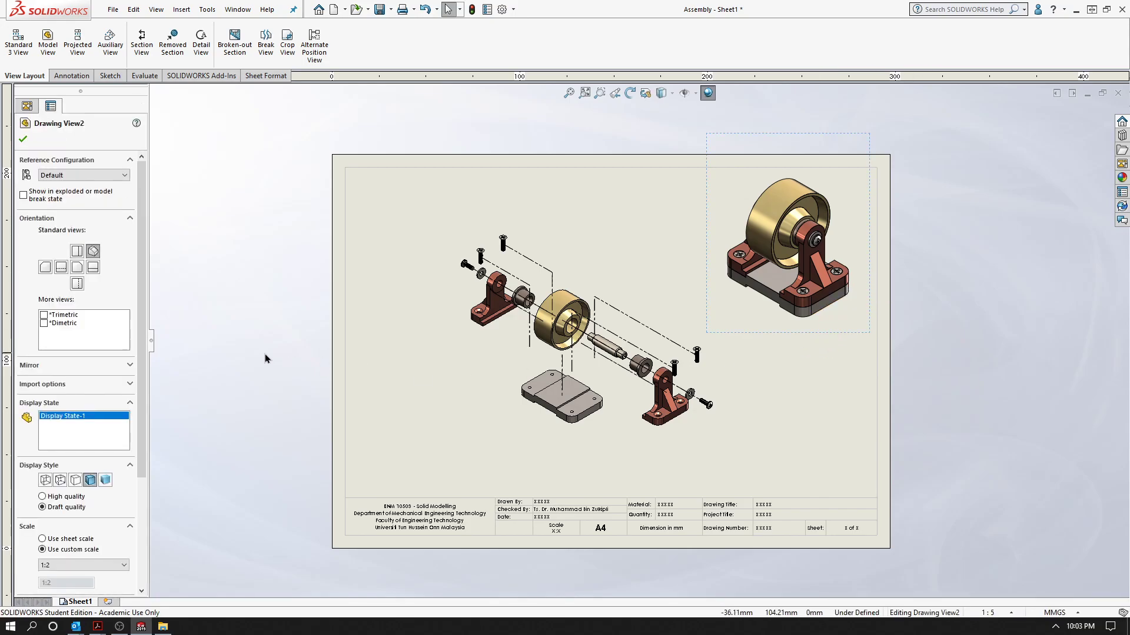
pyautogui.click(71, 498)
pyautogui.moveTo(141, 369); pyautogui.dragTo(139, 457)
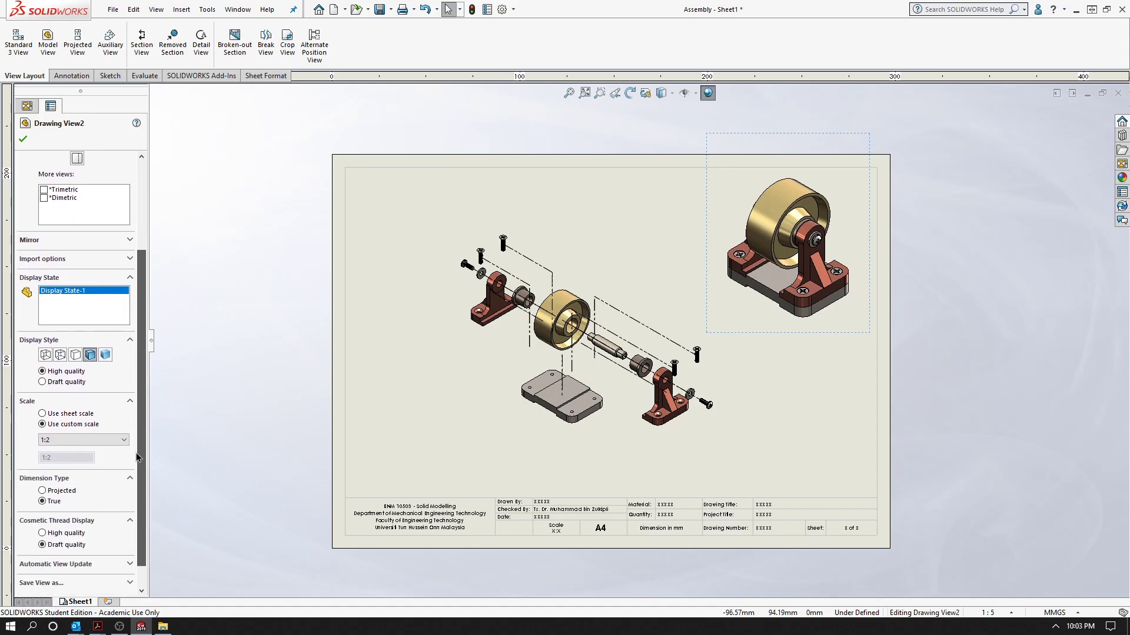
pyautogui.scroll(-2, 137, 457)
pyautogui.click(85, 507)
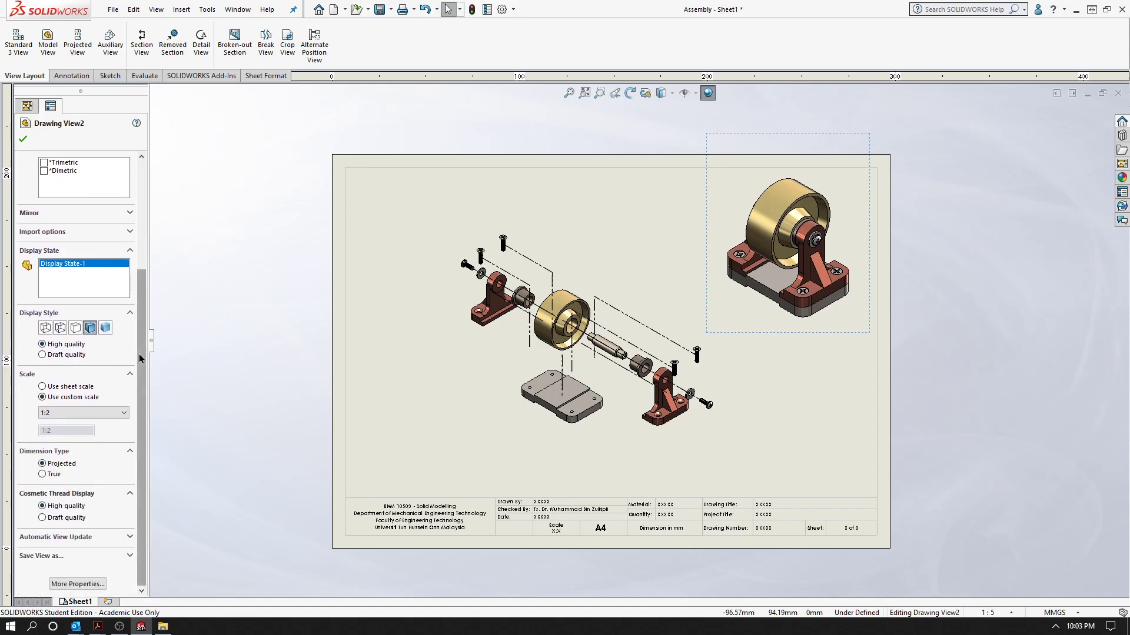
pyautogui.scroll(5, 129, 350)
pyautogui.click(24, 139)
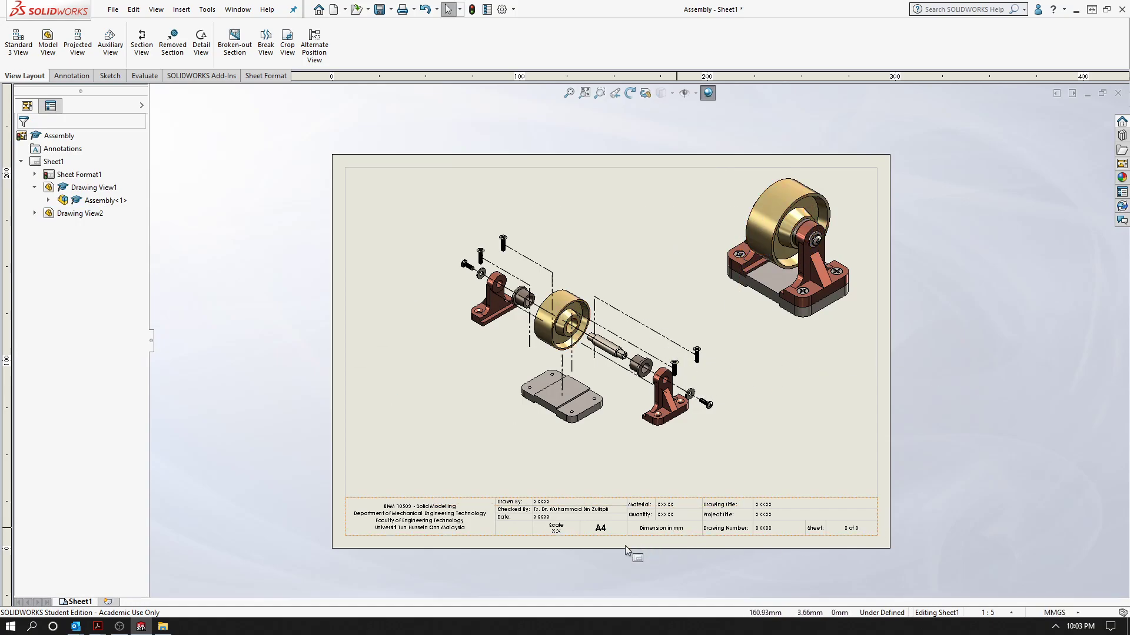
# Zoom around the sheet to check both castor views and bring up the Annotation tools
pyautogui.scroll(-2, 594, 539)
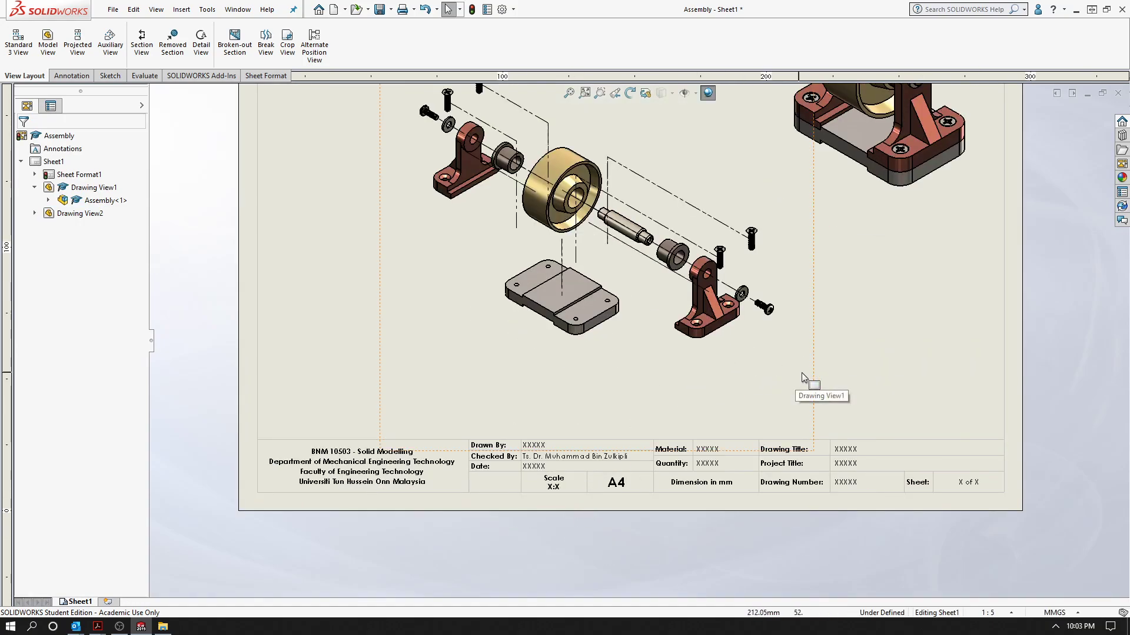
pyautogui.scroll(3, 808, 373)
pyautogui.scroll(-1, 712, 350)
pyautogui.scroll(-1, 712, 350)
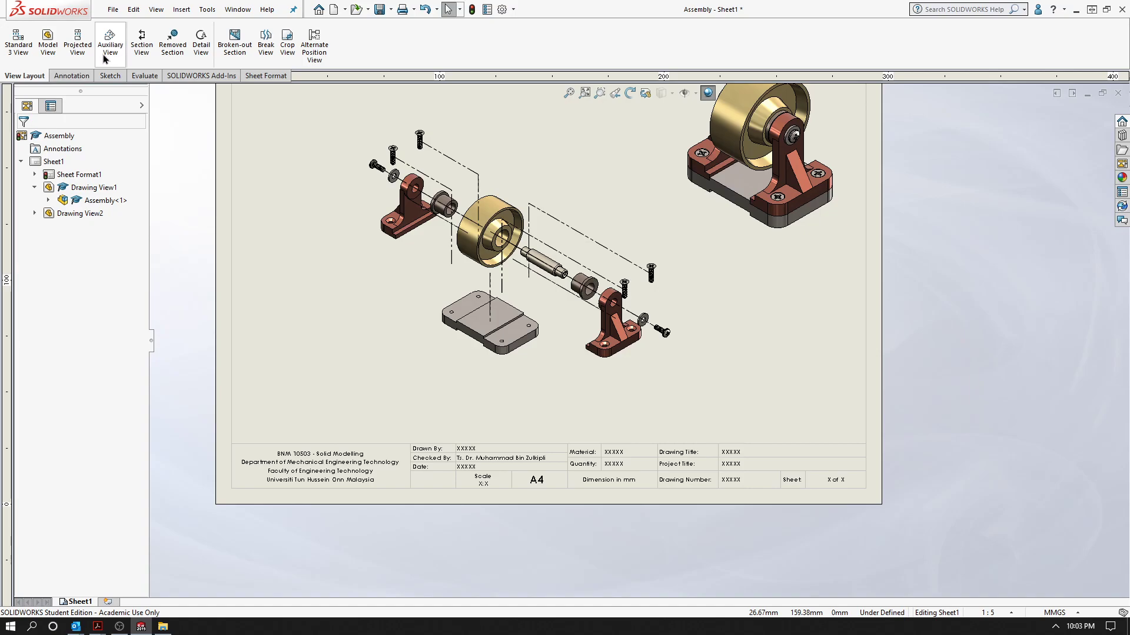
pyautogui.click(72, 75)
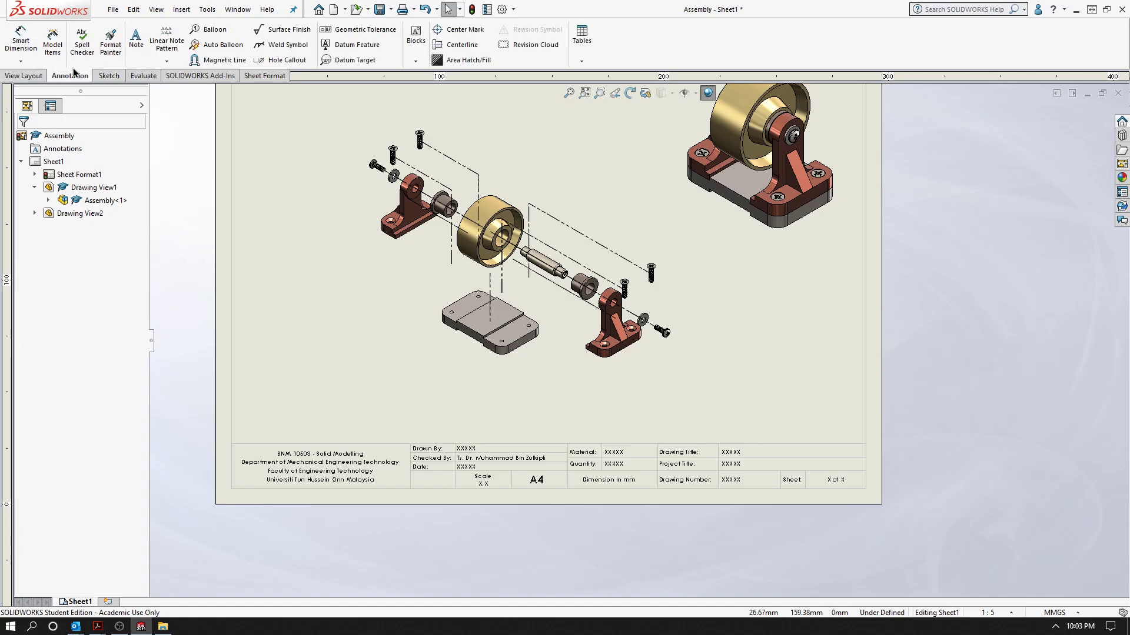
# Add a 'Scale: 1:2' note just below the shaded isometric view
pyautogui.click(136, 46)
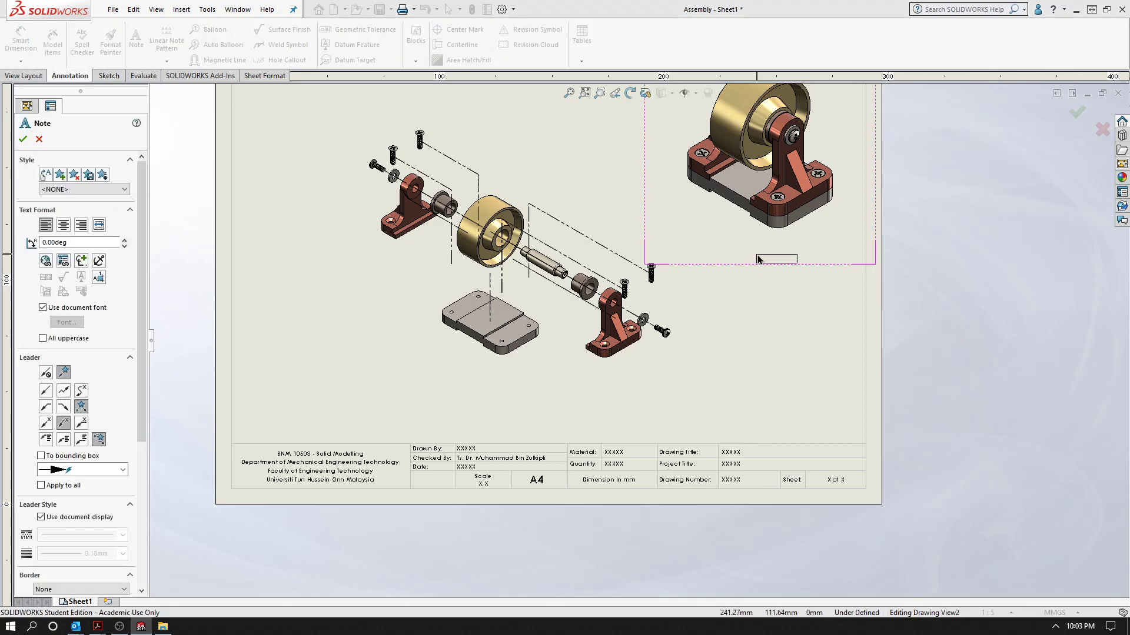
pyautogui.write('XXXXXX')
pyautogui.click(746, 248)
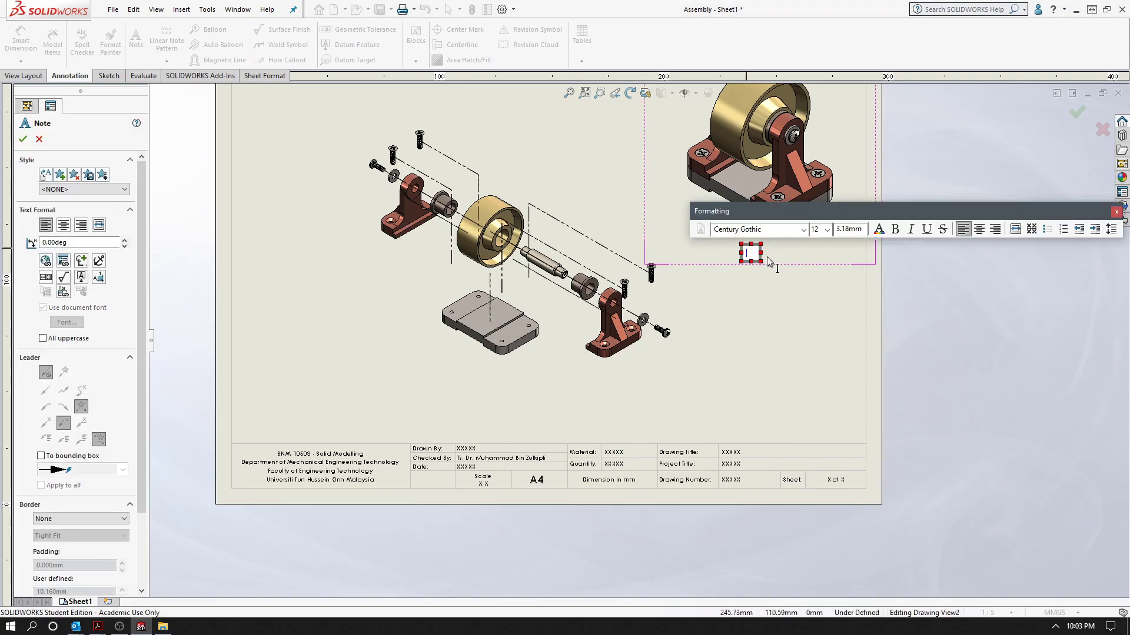
pyautogui.write('Scale: 1:2')
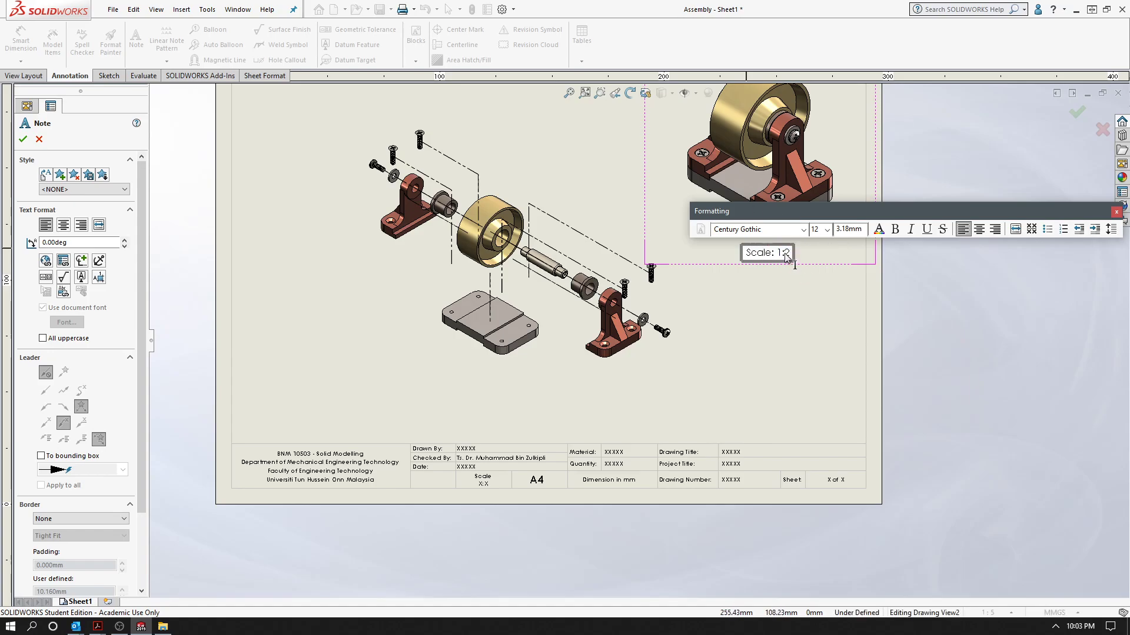
pyautogui.click(794, 306)
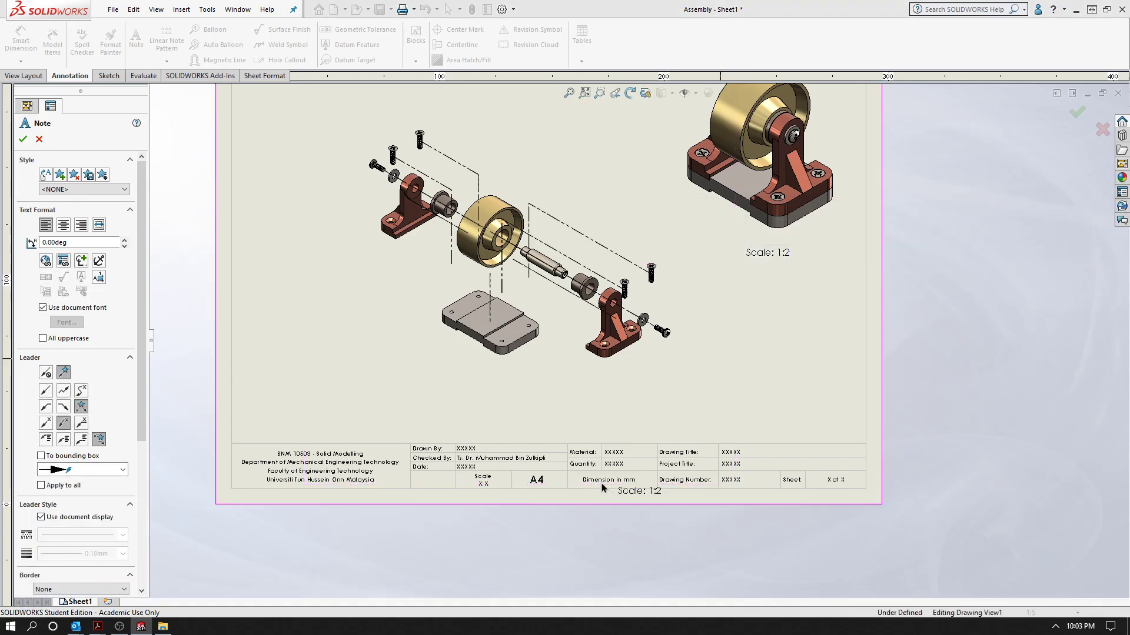
pyautogui.press('Escape')
# Make the 'Scale: 1:2' note bold and nudge it up into position
pyautogui.click(765, 252)
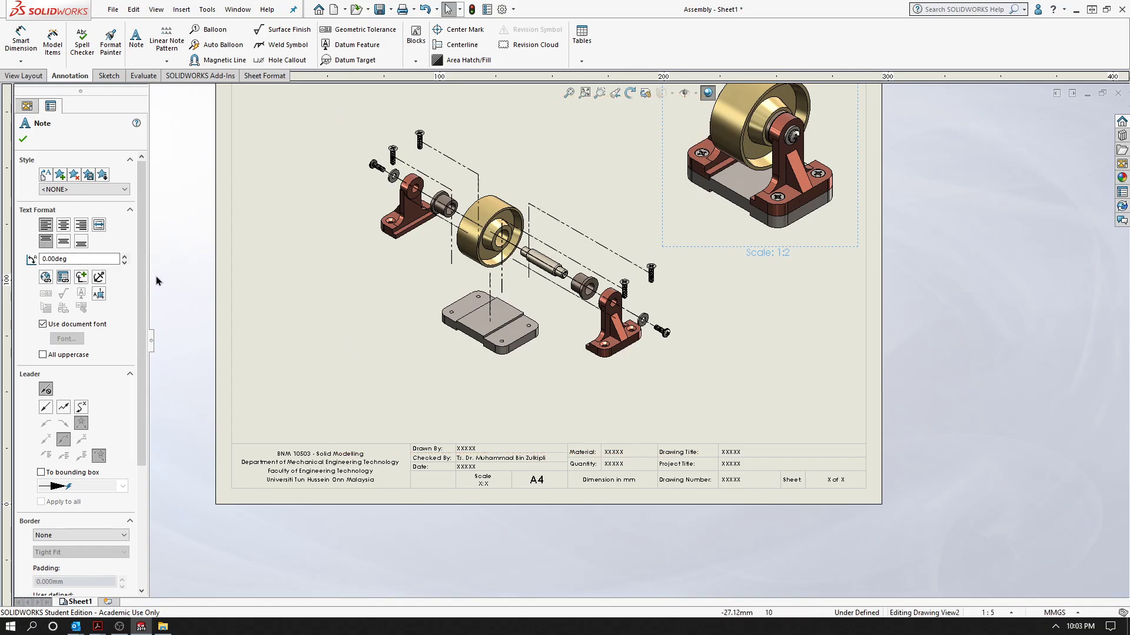
pyautogui.scroll(-1, 140, 336)
pyautogui.scroll(-4, 128, 409)
pyautogui.scroll(4, 127, 408)
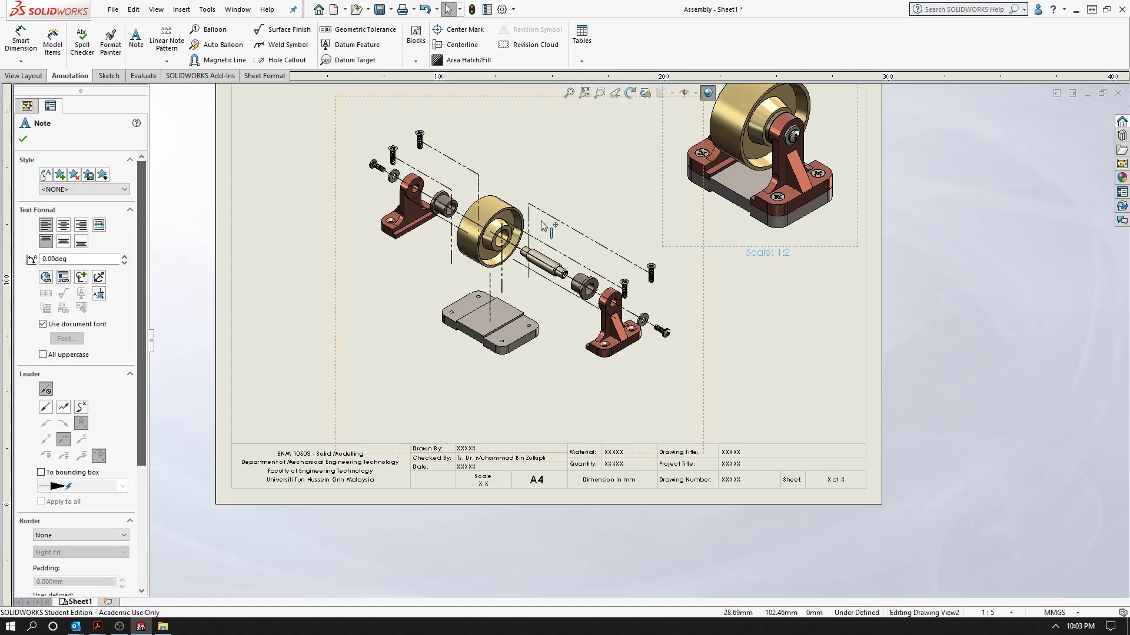
pyautogui.press('Escape')
pyautogui.doubleClick(773, 255)
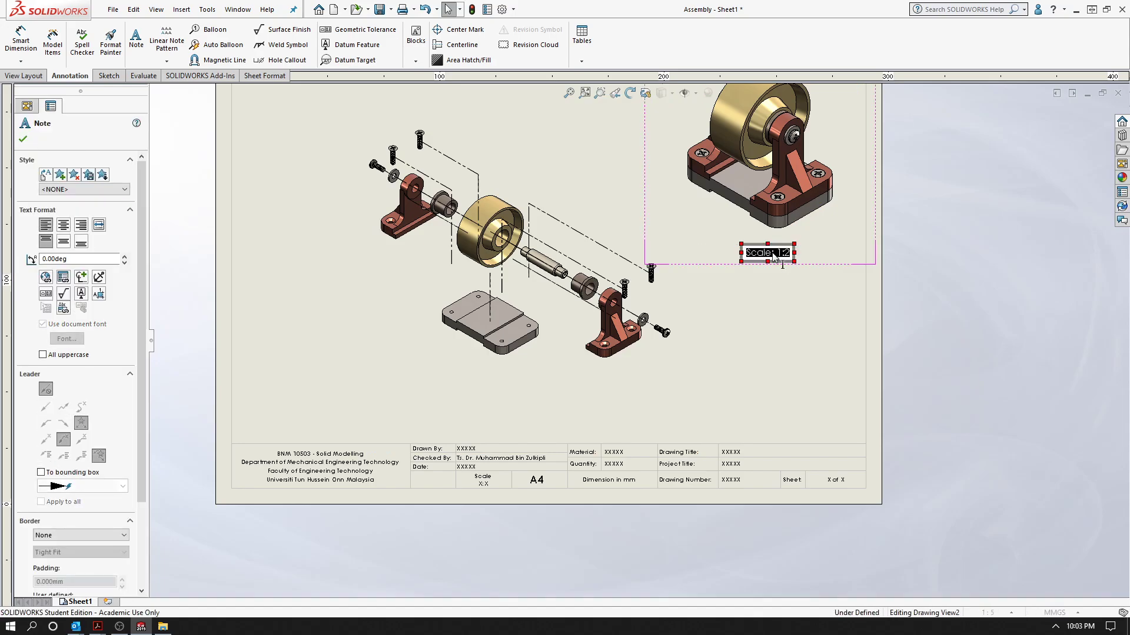
pyautogui.click(861, 322)
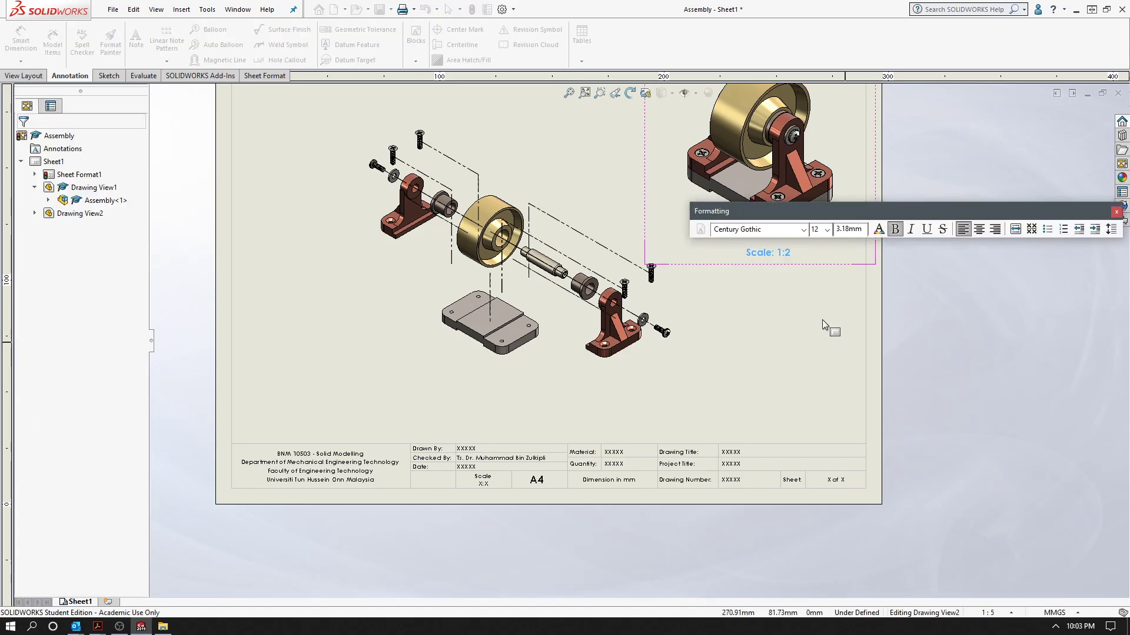
pyautogui.moveTo(779, 257); pyautogui.dragTo(781, 247)
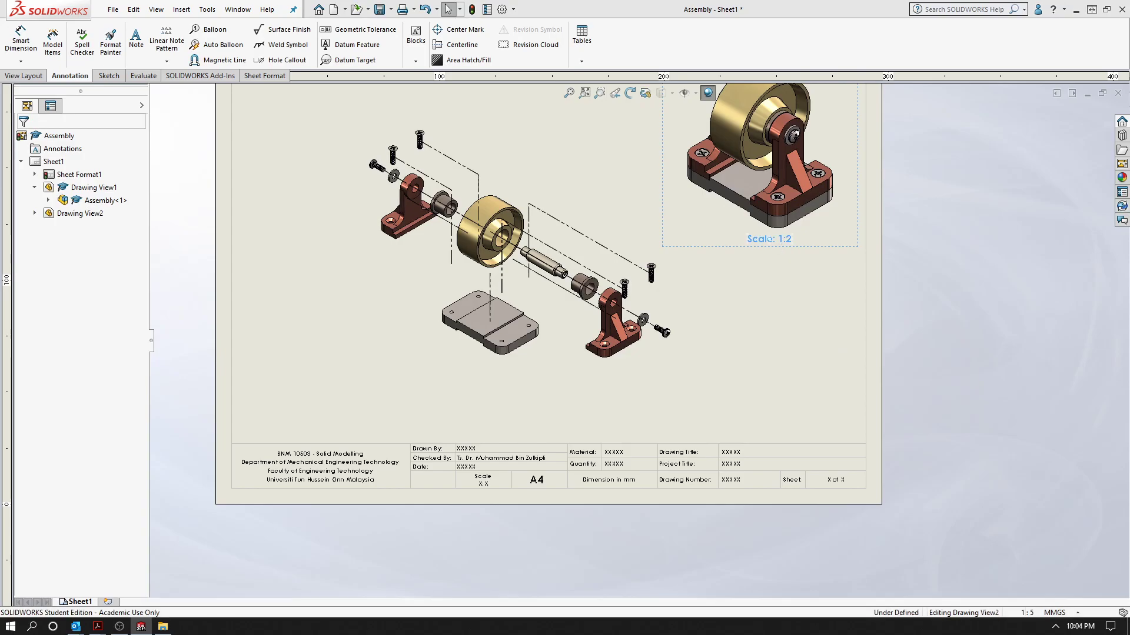
# Switch the sheet into Edit Sheet Format mode to reach the title block
pyautogui.click(728, 389)
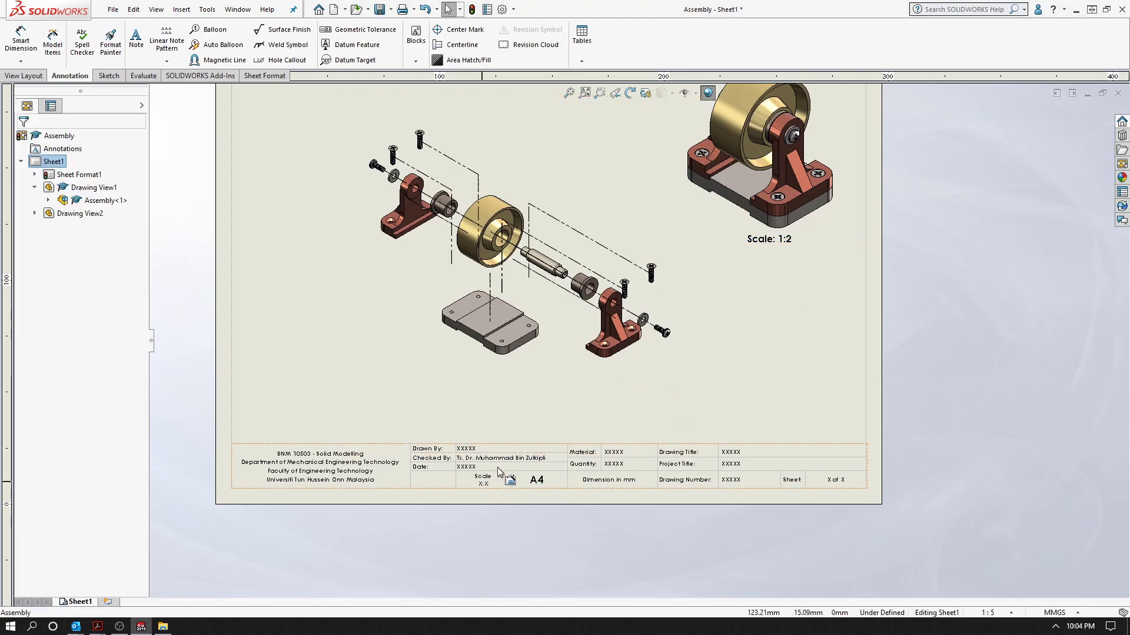
pyautogui.scroll(-3, 497, 471)
pyautogui.click(676, 309)
pyautogui.rightClick(678, 311)
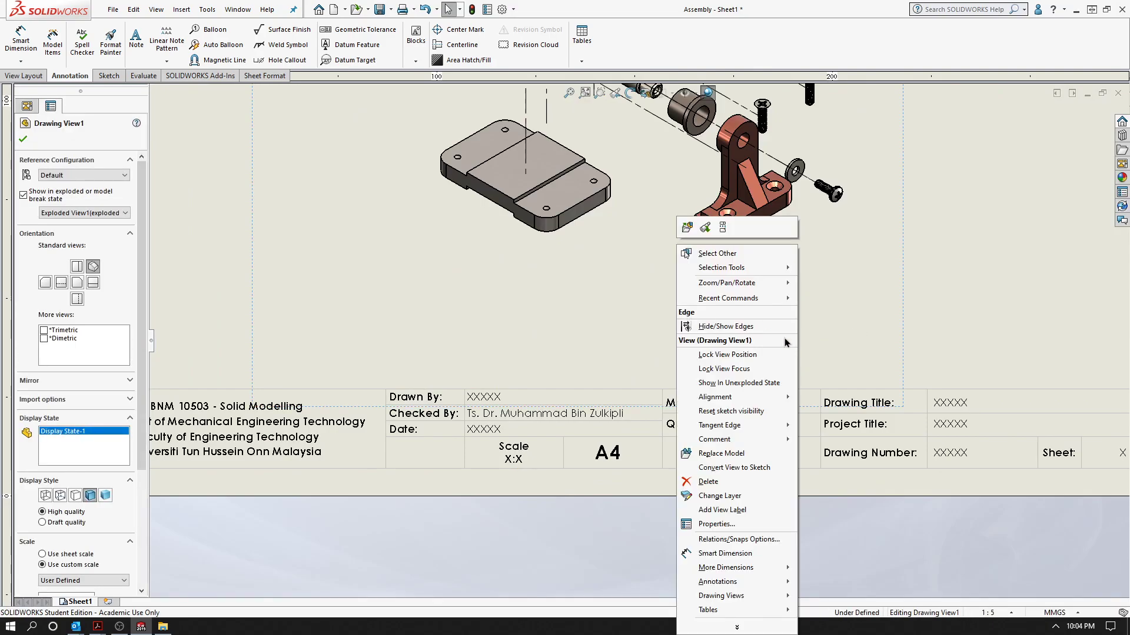
pyautogui.rightClick(1028, 293)
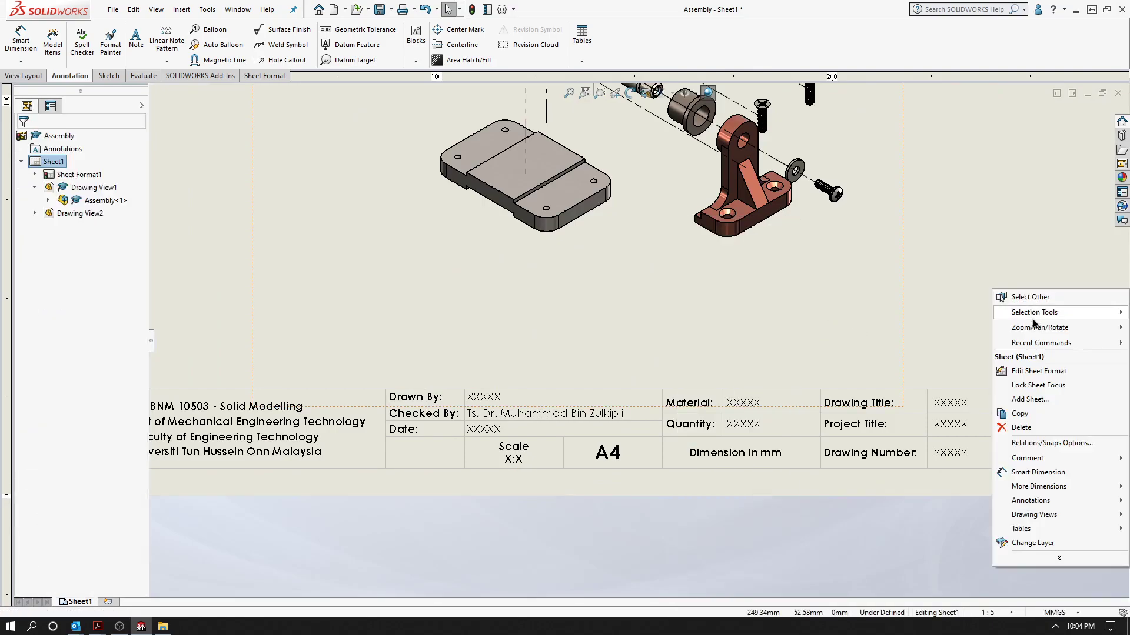
pyautogui.click(995, 380)
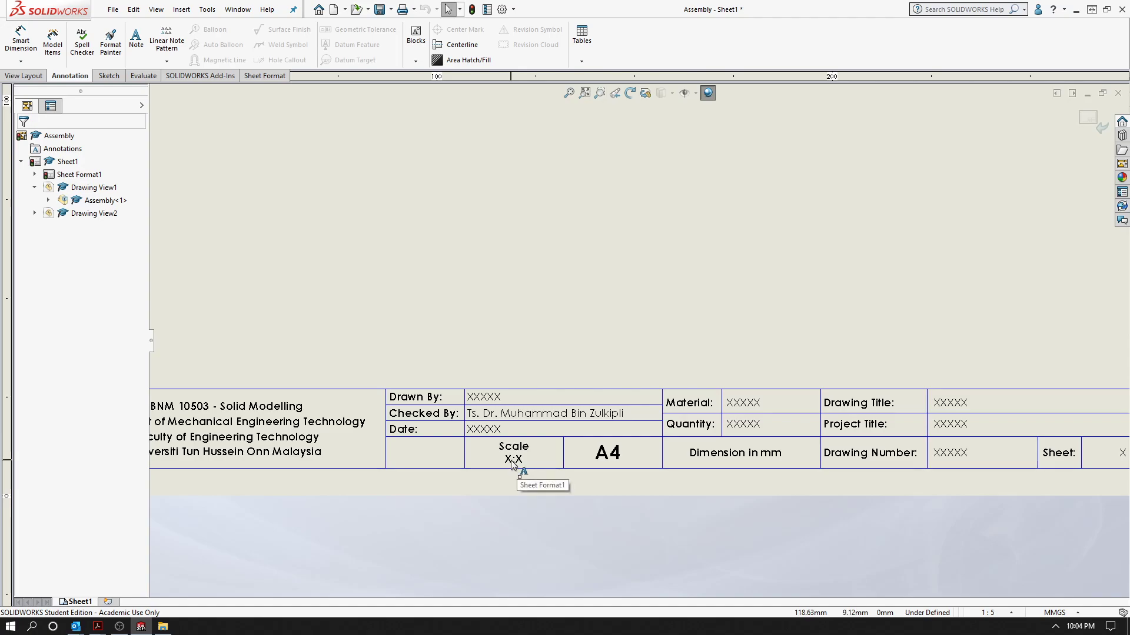
# Replace the title block's X:X scale entry with 1:3
pyautogui.doubleClick(521, 462)
pyautogui.click(512, 463)
pyautogui.write('1:3')
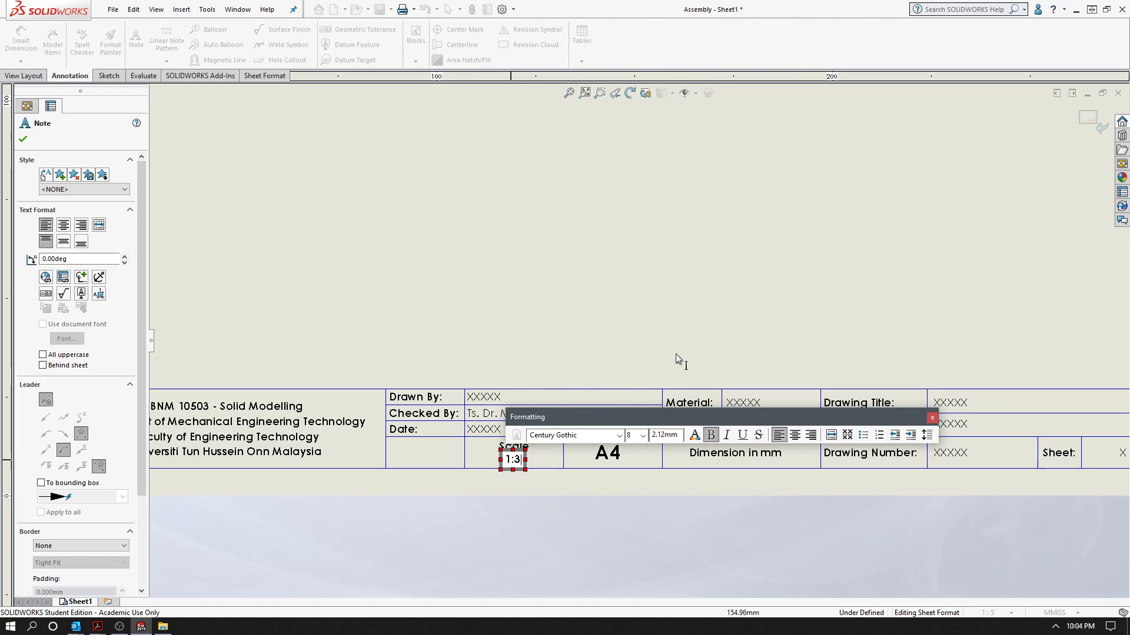
pyautogui.click(726, 346)
pyautogui.scroll(3, 729, 345)
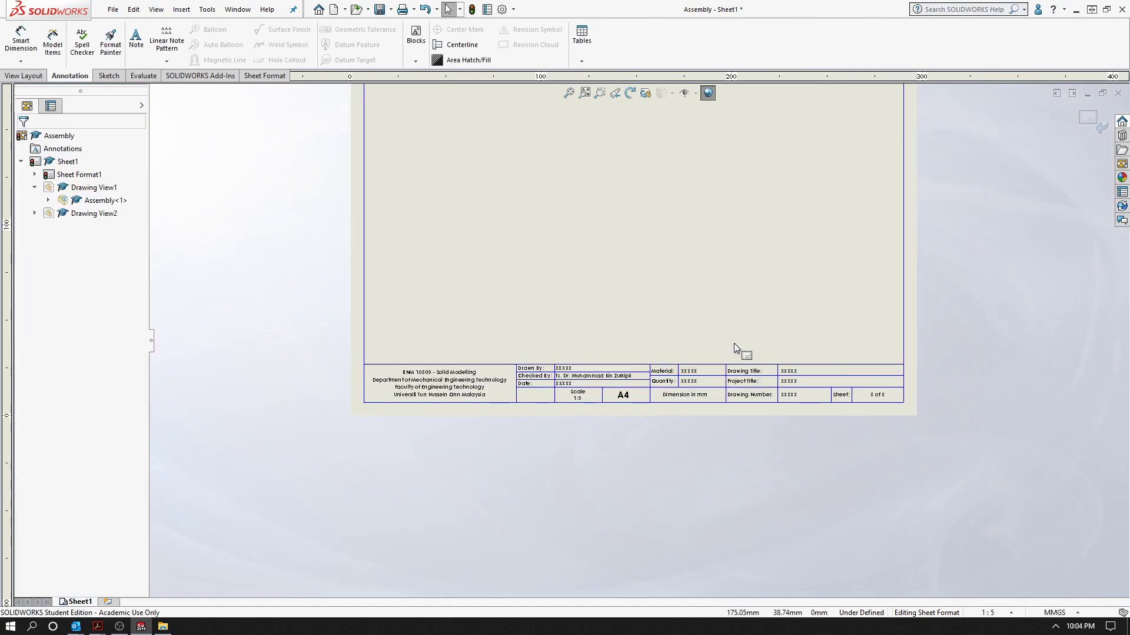
pyautogui.scroll(3, 679, 270)
pyautogui.click(1096, 119)
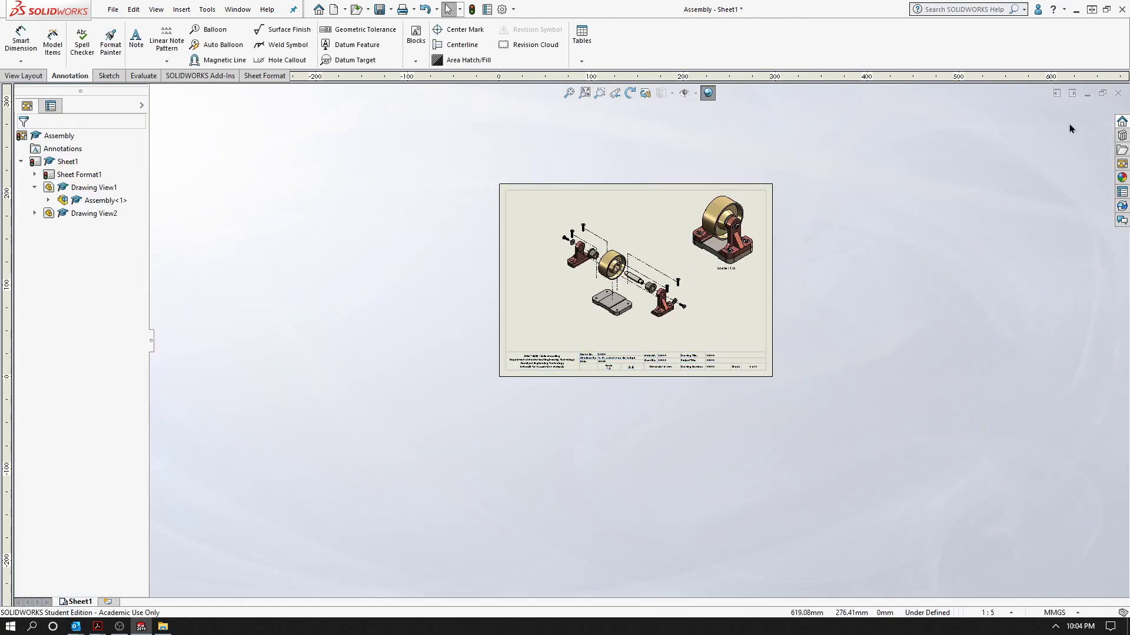
pyautogui.scroll(-2, 595, 326)
pyautogui.scroll(-2, 595, 326)
pyautogui.scroll(-1, 848, 356)
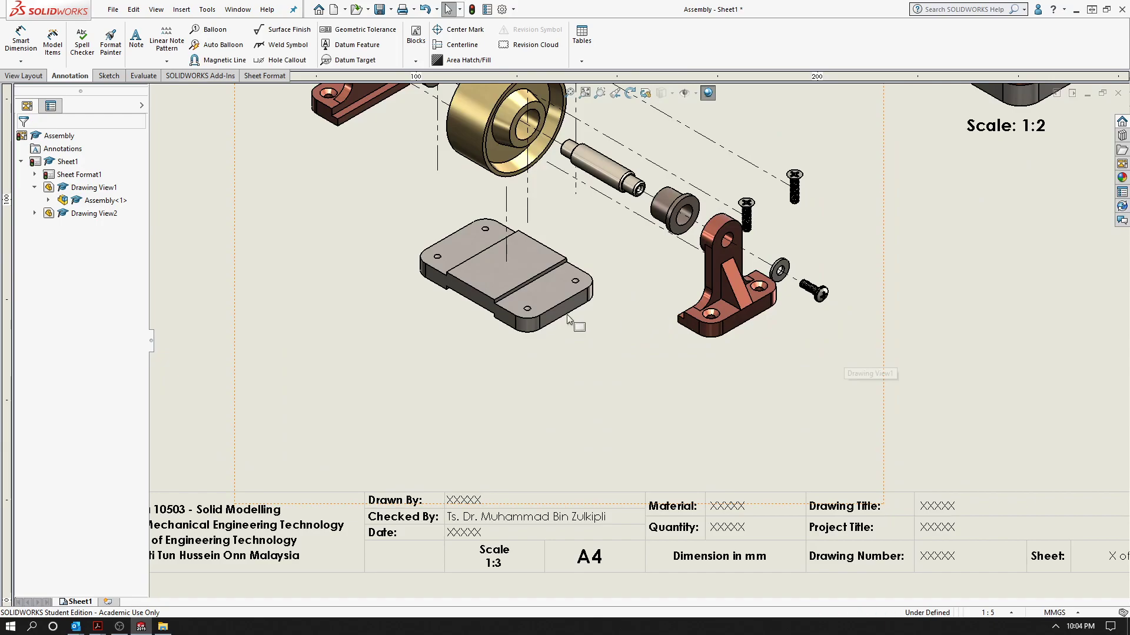
pyautogui.click(881, 368)
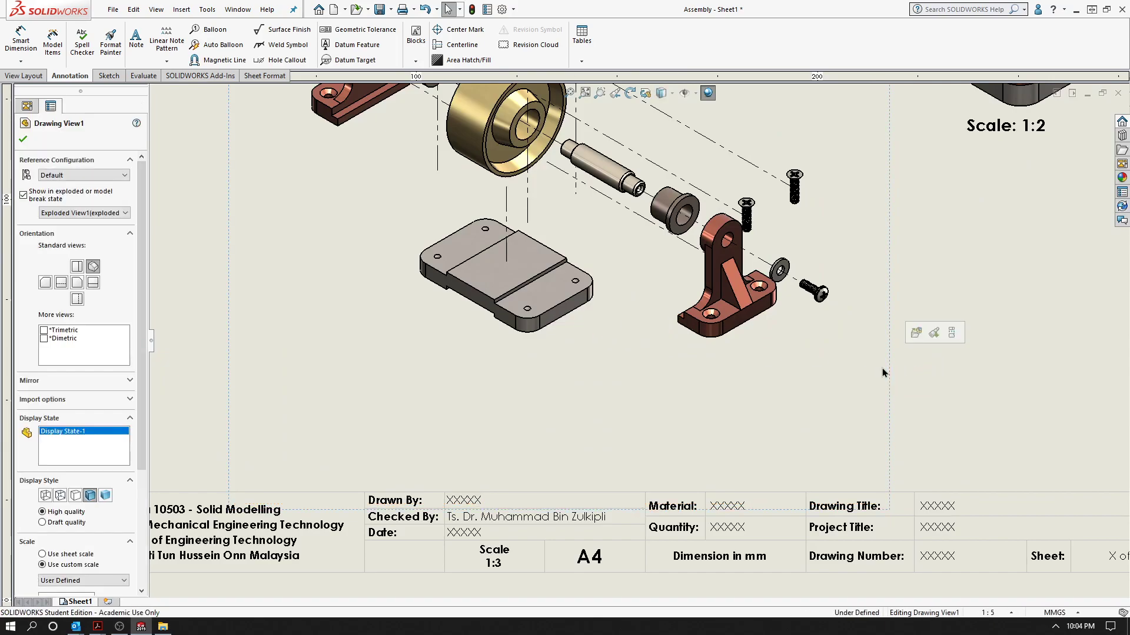
pyautogui.scroll(-3, 140, 418)
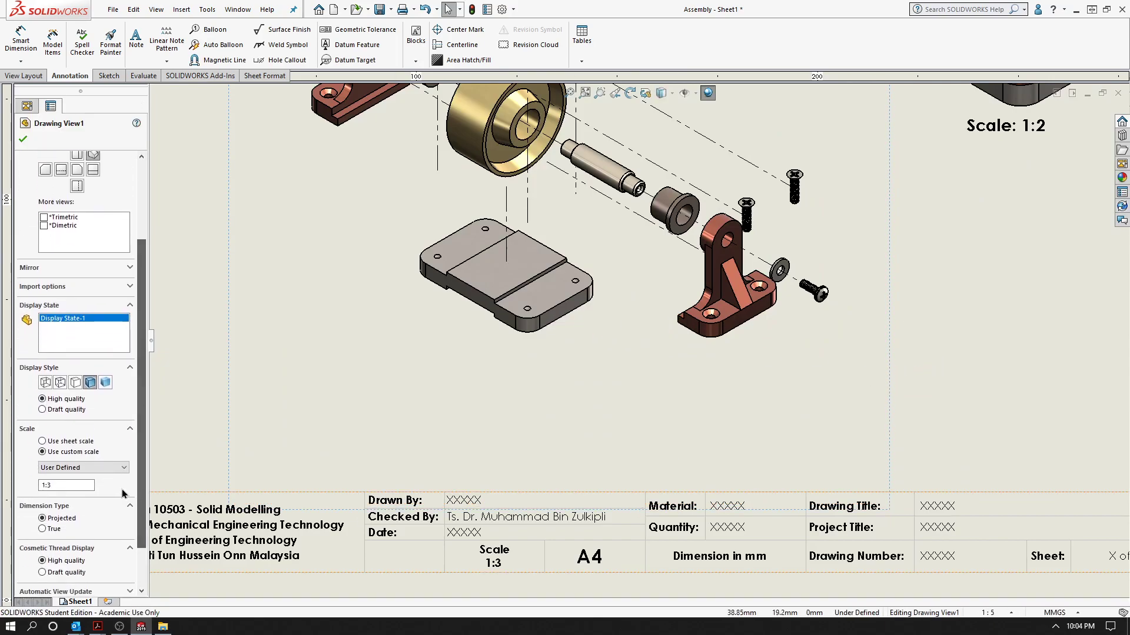
pyautogui.click(938, 329)
pyautogui.press('f')
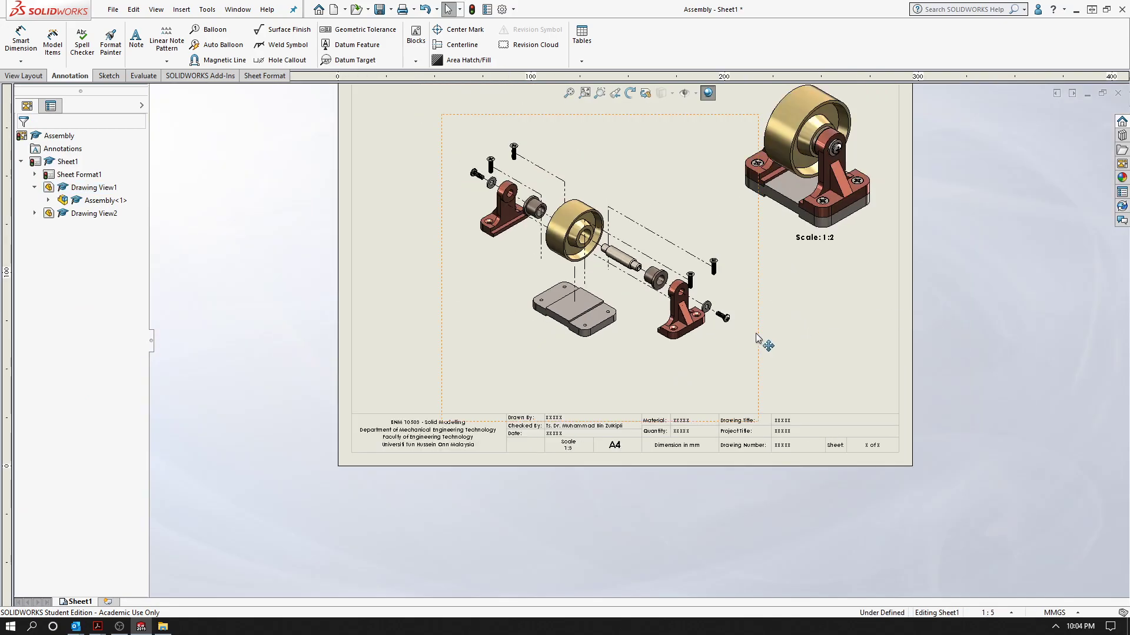
pyautogui.click(756, 337)
pyautogui.click(797, 311)
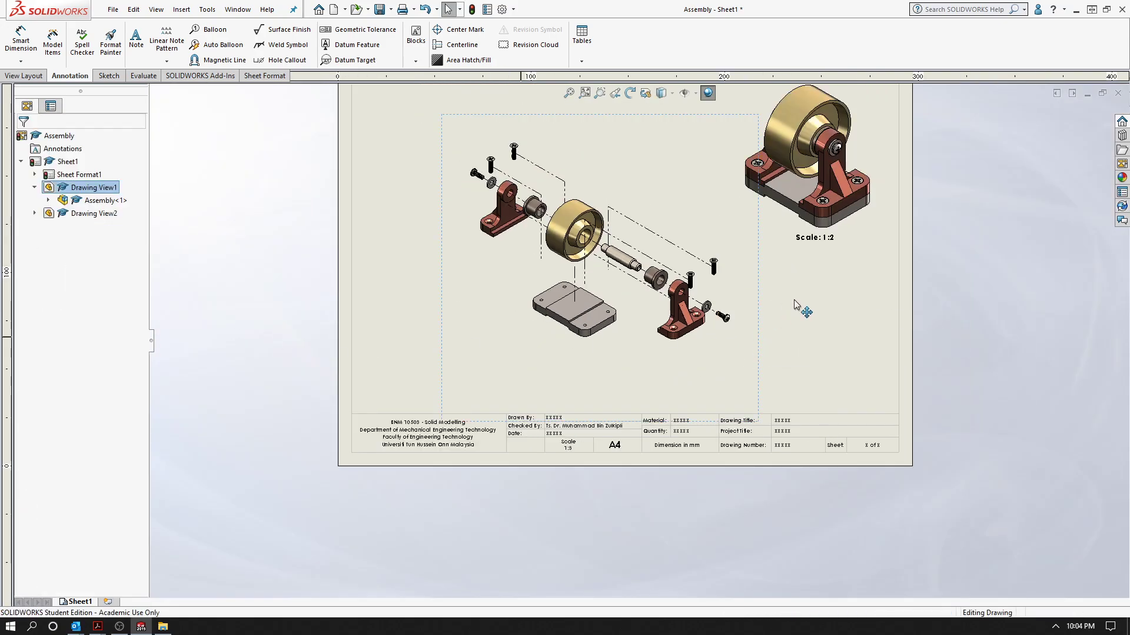
pyautogui.scroll(-1, 592, 443)
pyautogui.scroll(-1, 573, 444)
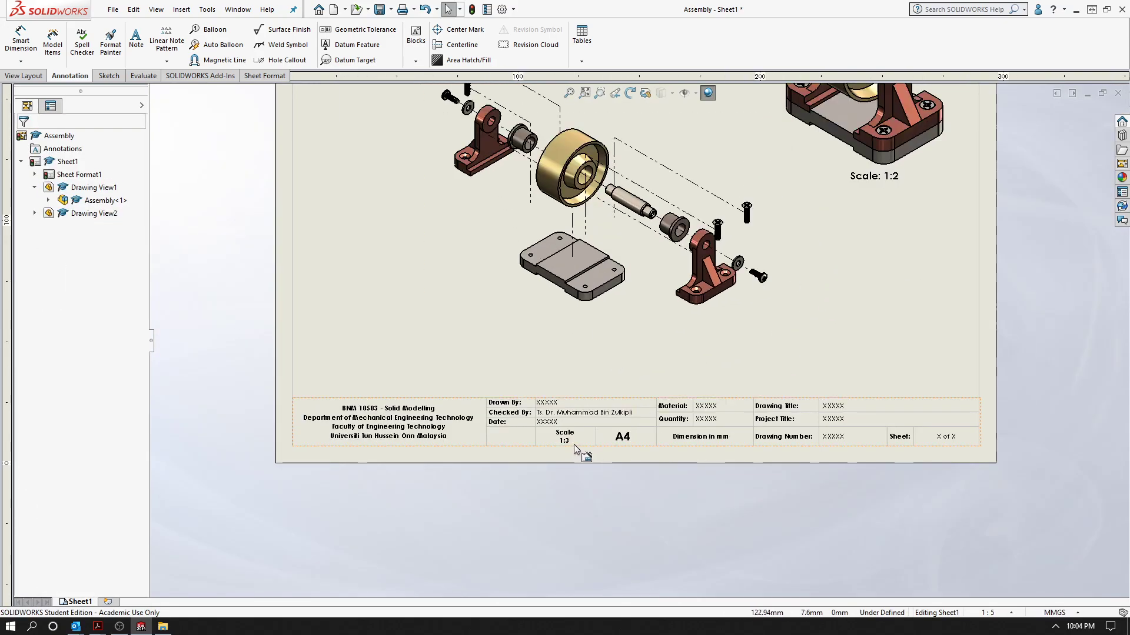
pyautogui.scroll(-1, 588, 422)
pyautogui.scroll(-1, 503, 446)
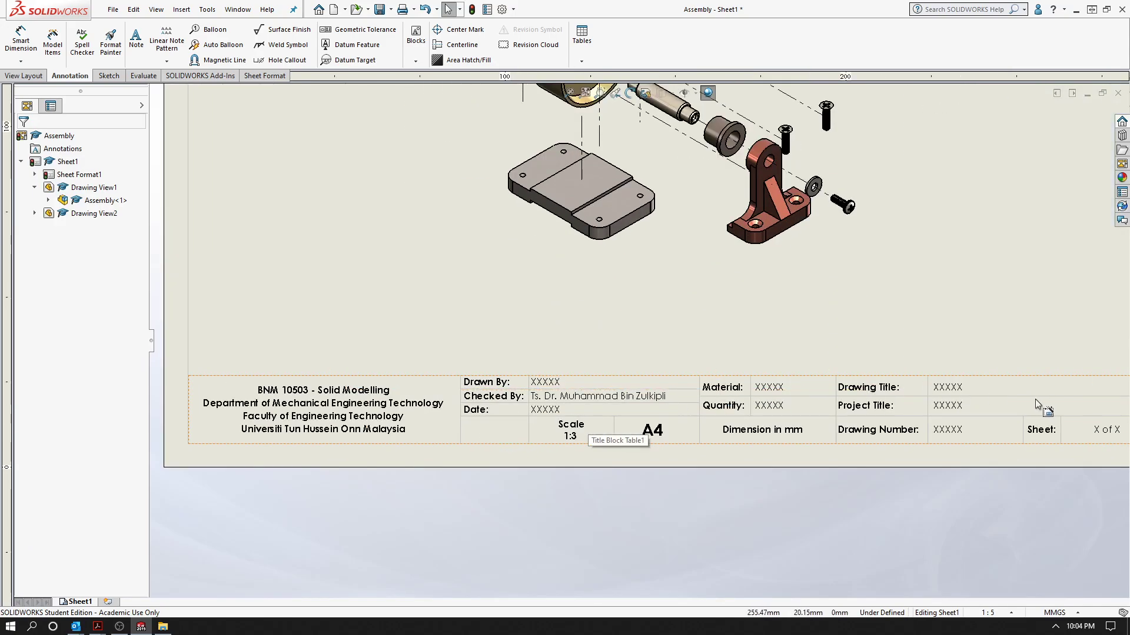
pyautogui.scroll(2, 1000, 391)
pyautogui.scroll(2, 749, 373)
pyautogui.scroll(-2, 718, 382)
pyautogui.scroll(-1, 718, 392)
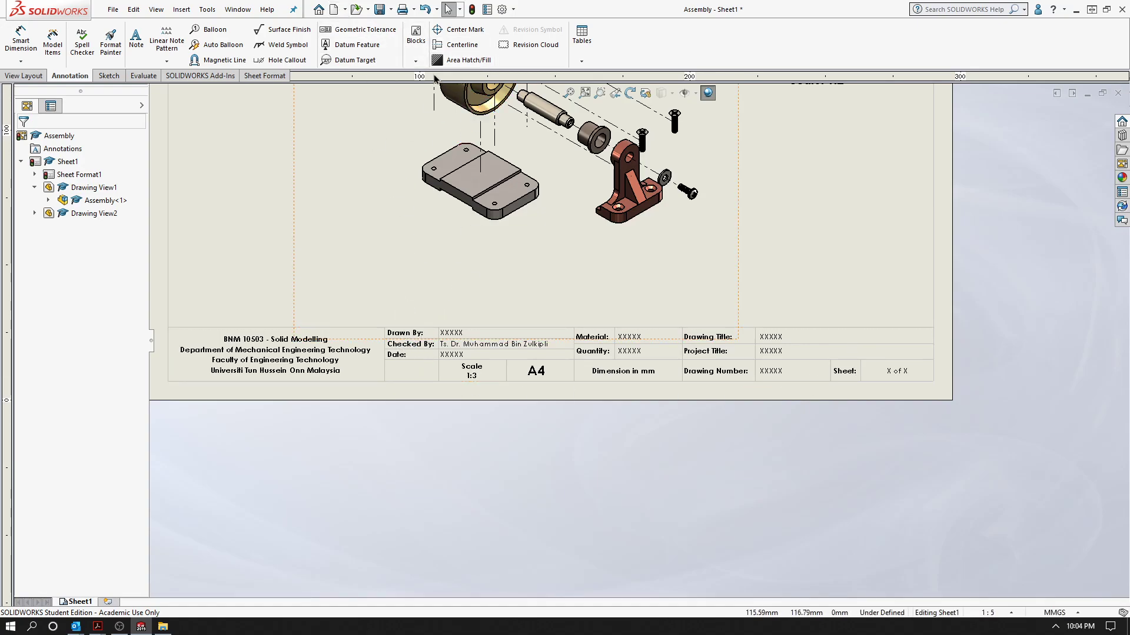
# Start Insert Block and browse OneDrive to the Chapter 5 detail drawing notes folder
pyautogui.click(416, 63)
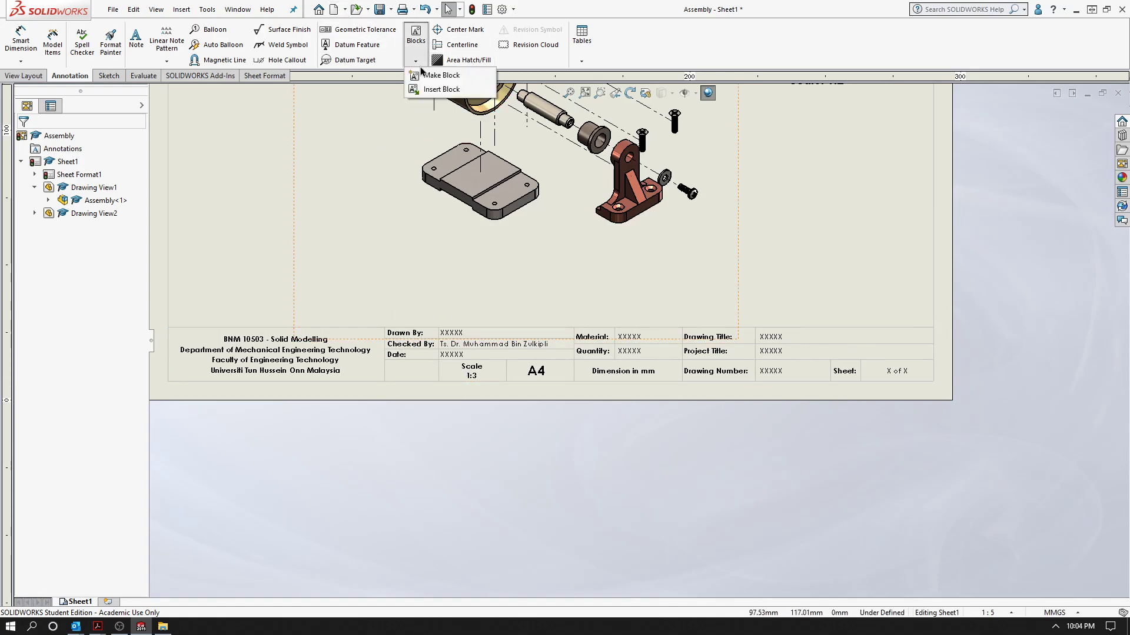
pyautogui.click(438, 88)
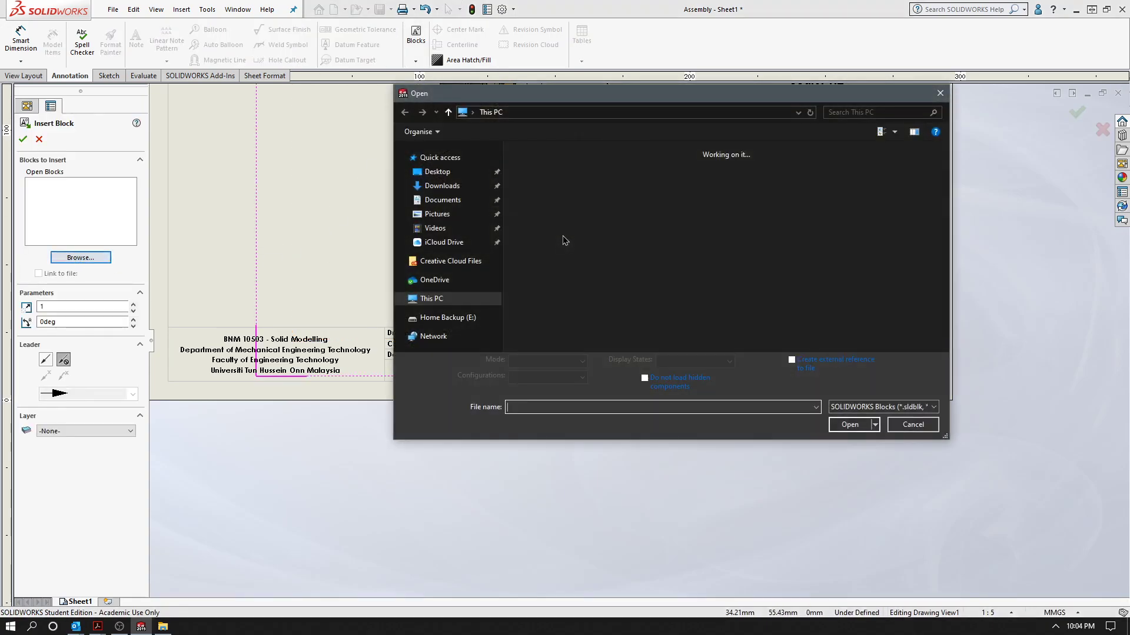
pyautogui.click(434, 280)
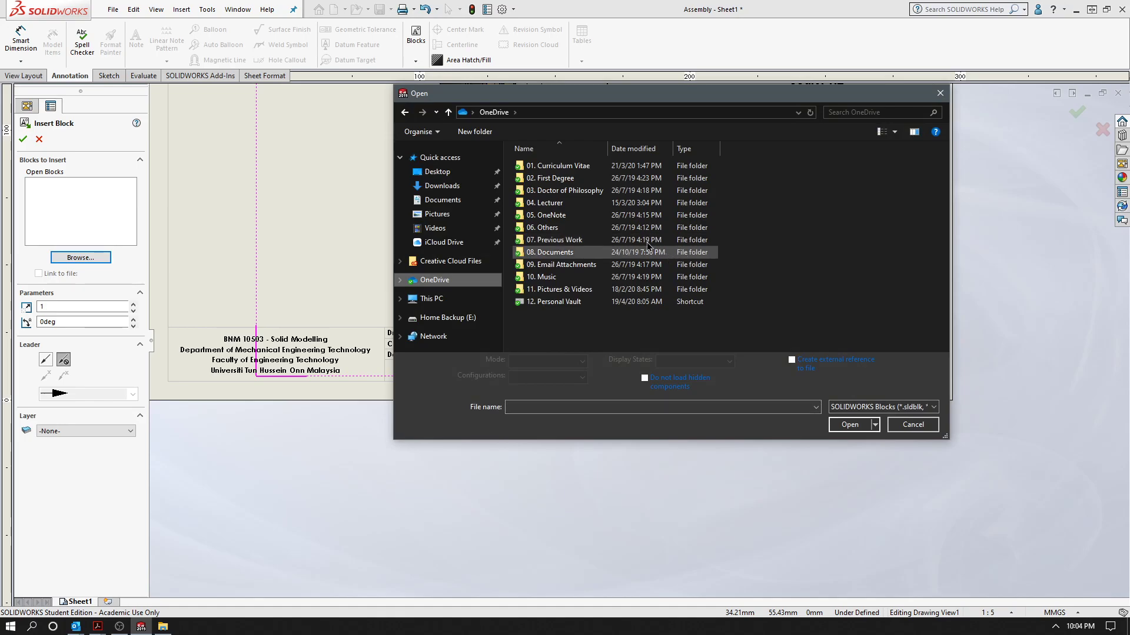
pyautogui.doubleClick(572, 203)
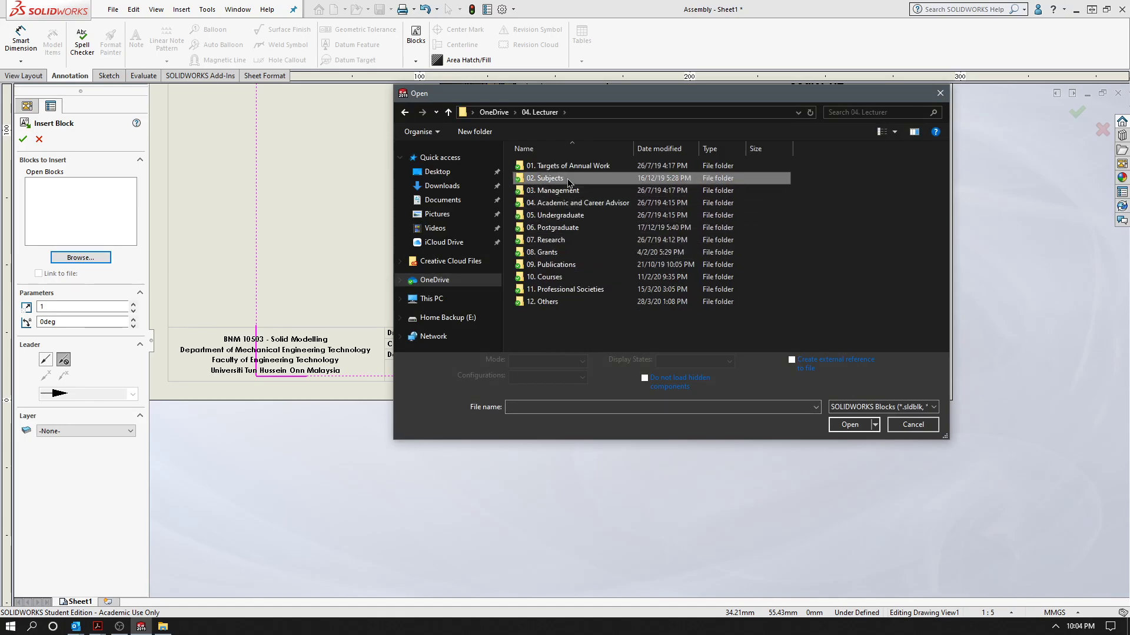
pyautogui.doubleClick(565, 177)
pyautogui.doubleClick(570, 239)
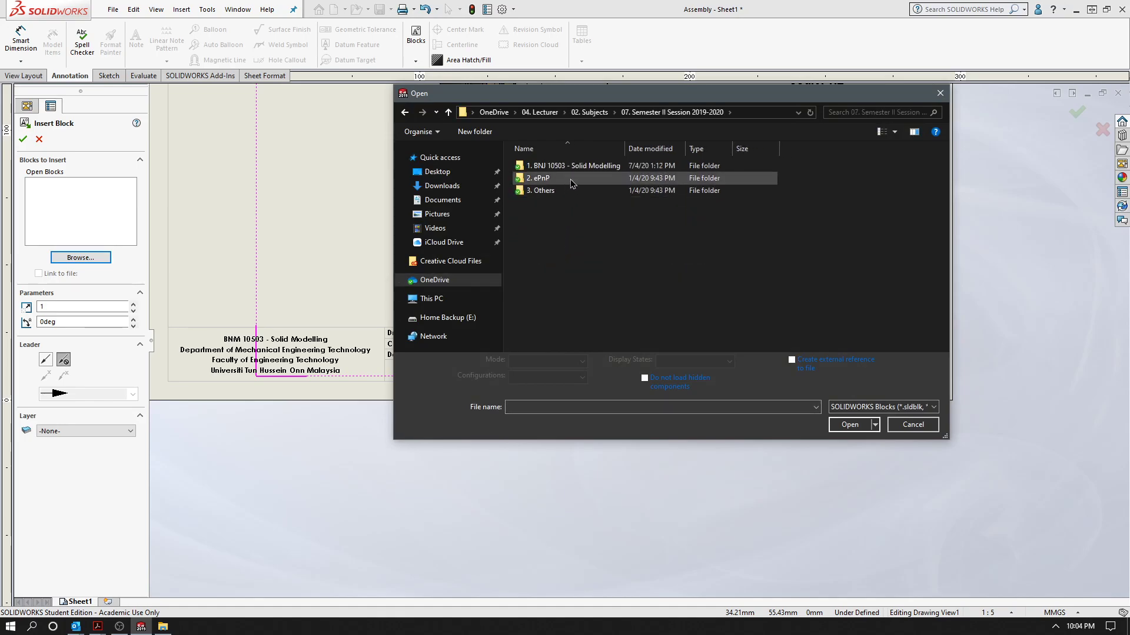
pyautogui.doubleClick(565, 166)
pyautogui.doubleClick(563, 240)
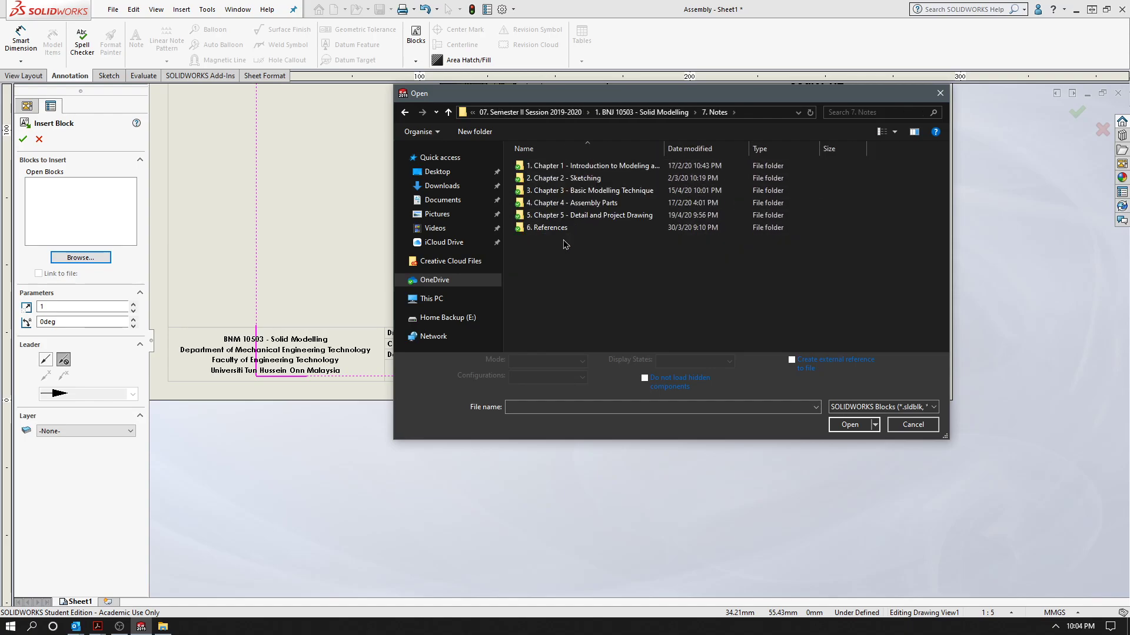
pyautogui.doubleClick(571, 215)
# Load '6. Third Angle.SLDBLK' and place the projection symbol in the title block
pyautogui.click(553, 179)
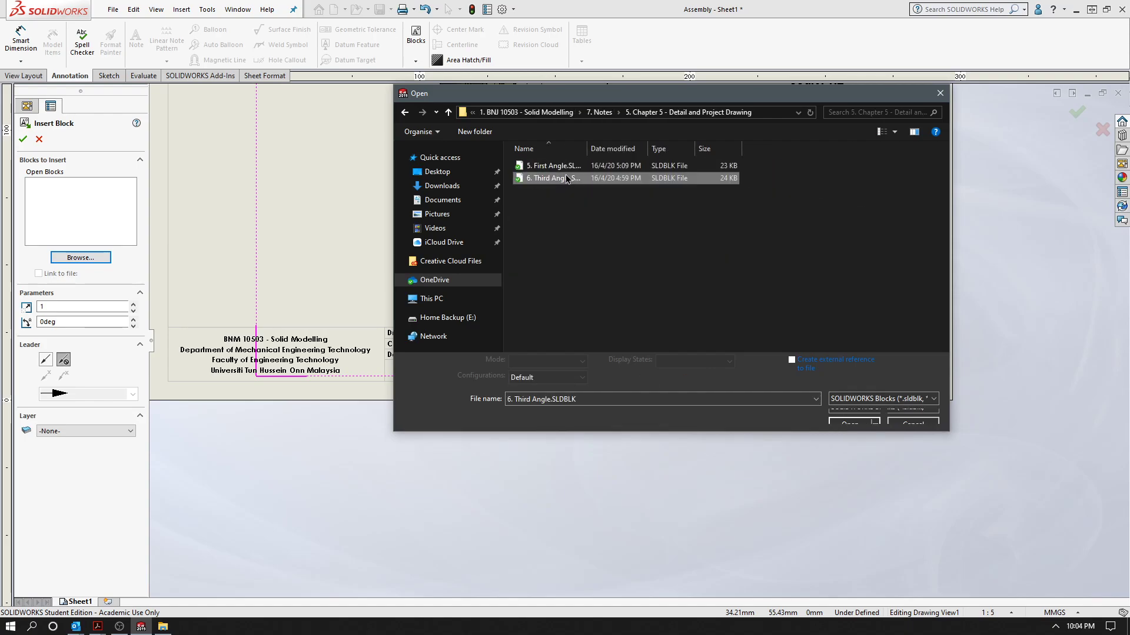
pyautogui.click(850, 424)
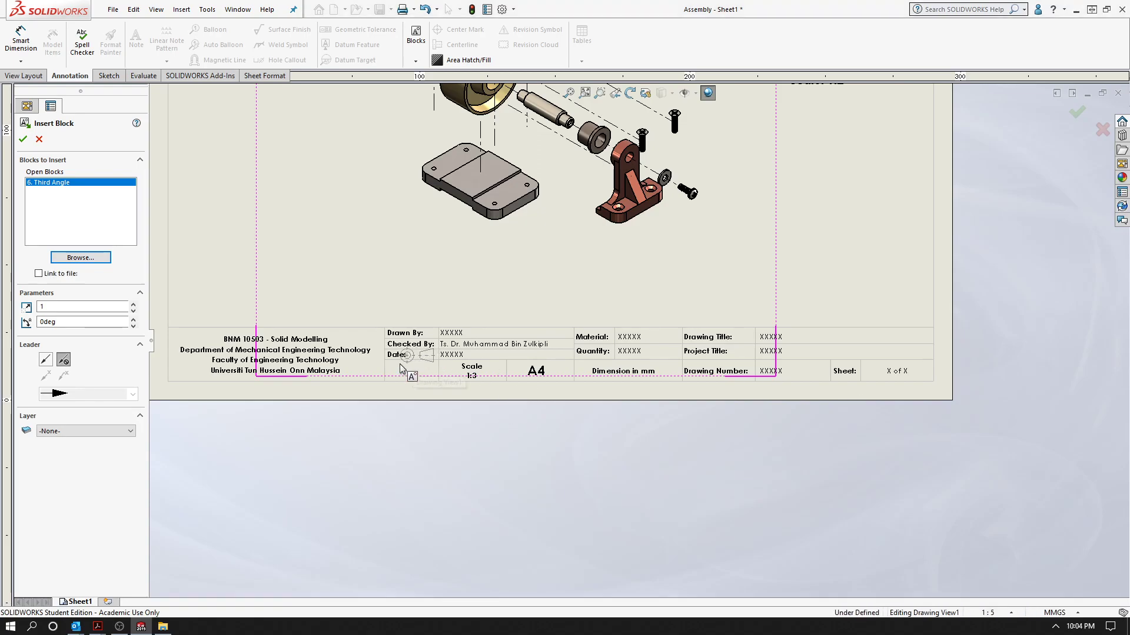
pyautogui.scroll(-3, 489, 386)
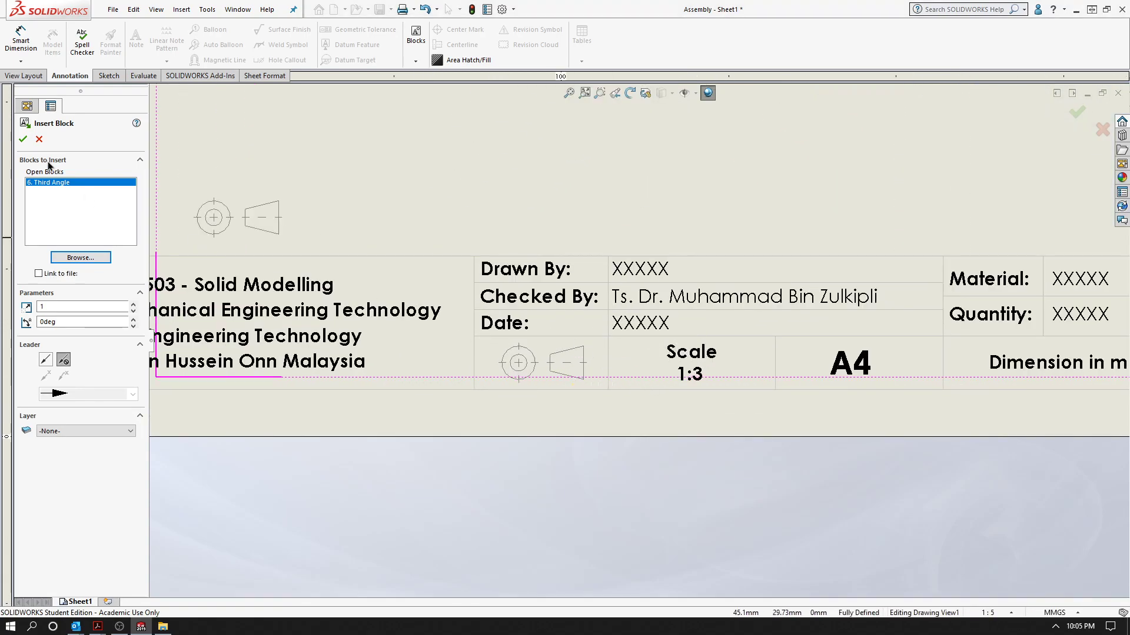
pyautogui.click(22, 138)
# Insert a bom-standard bill of materials for Drawing View1 and place it at the lower left
pyautogui.press('f')
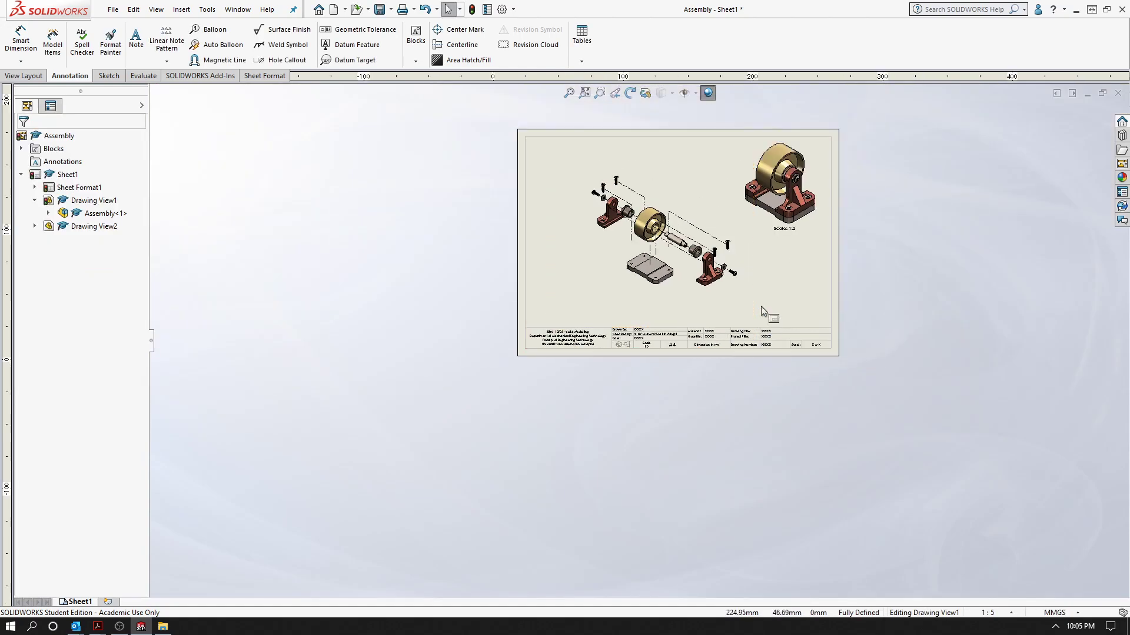
pyautogui.scroll(-3, 714, 313)
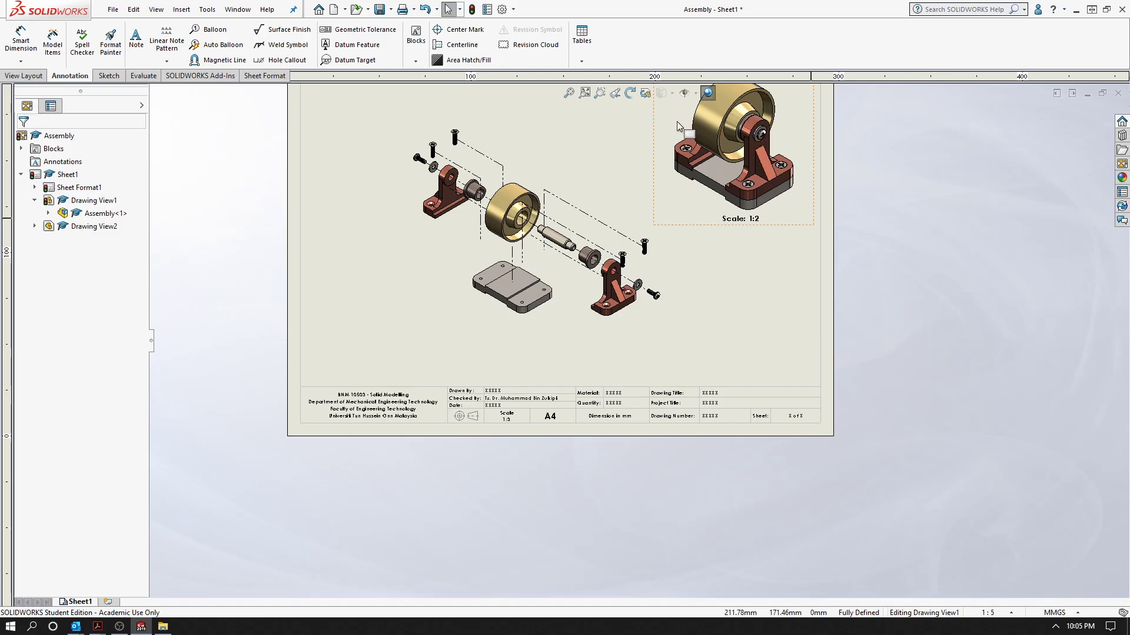
pyautogui.click(582, 61)
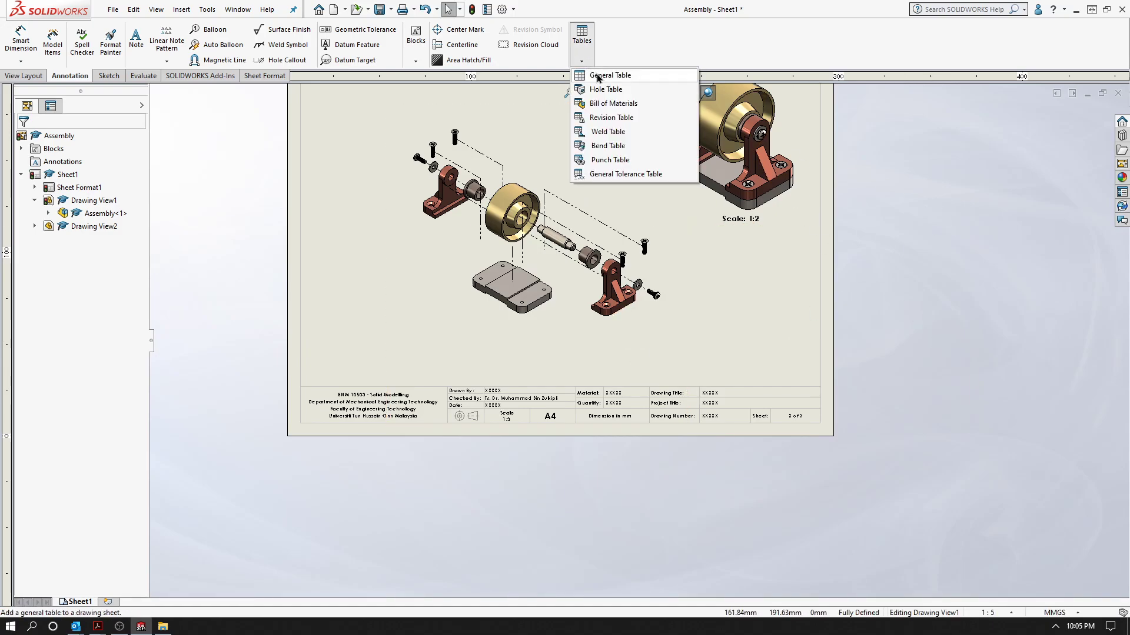
pyautogui.click(601, 105)
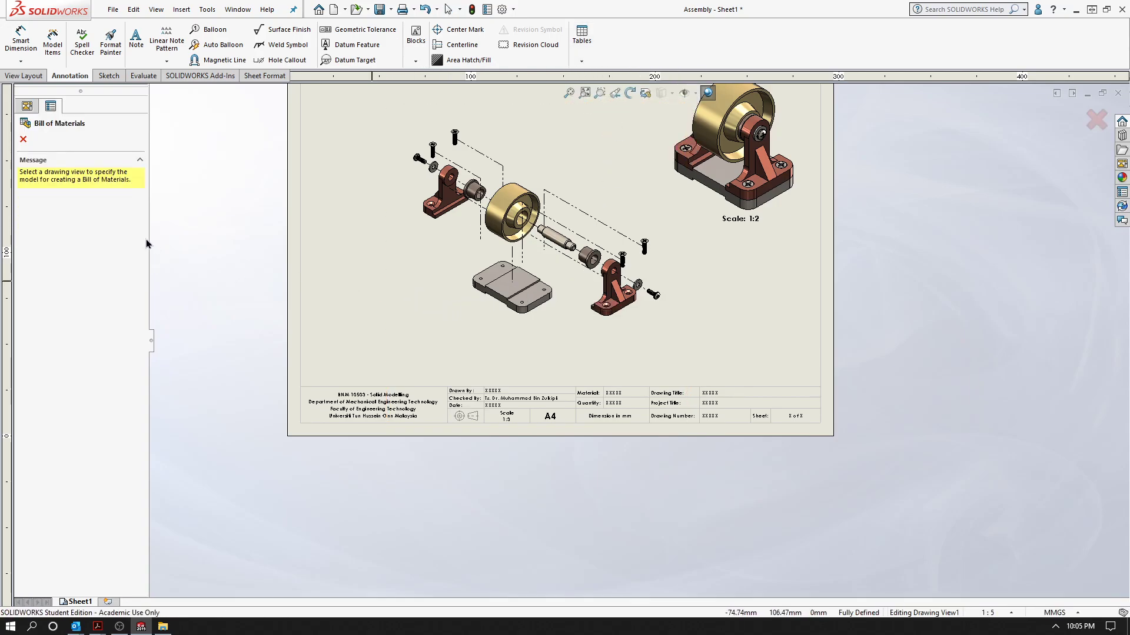
pyautogui.click(386, 264)
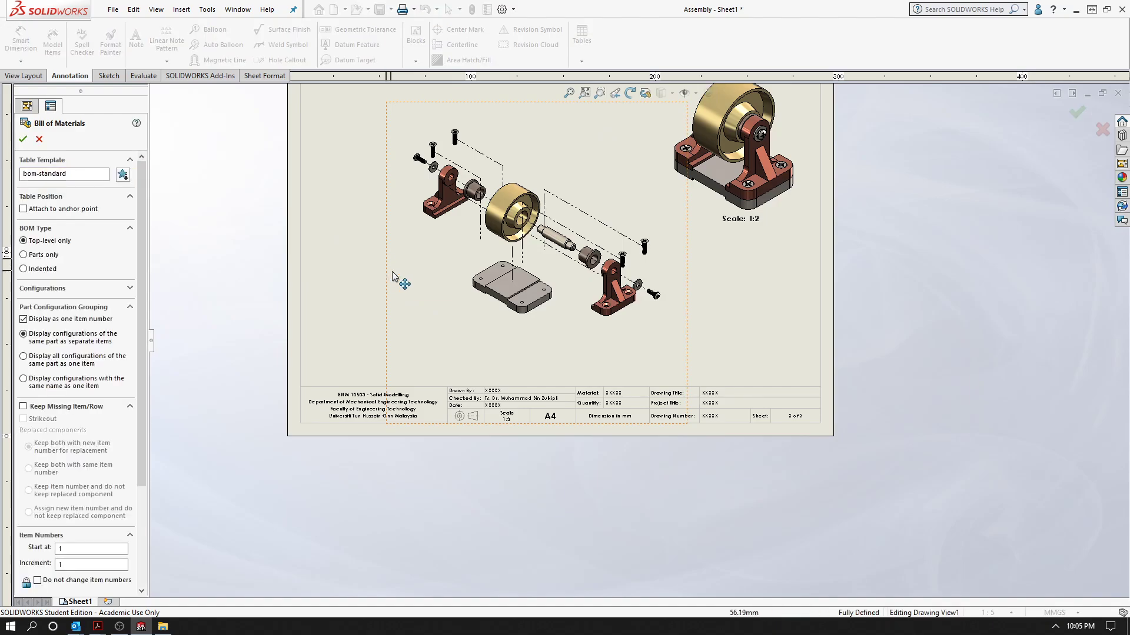
pyautogui.click(22, 140)
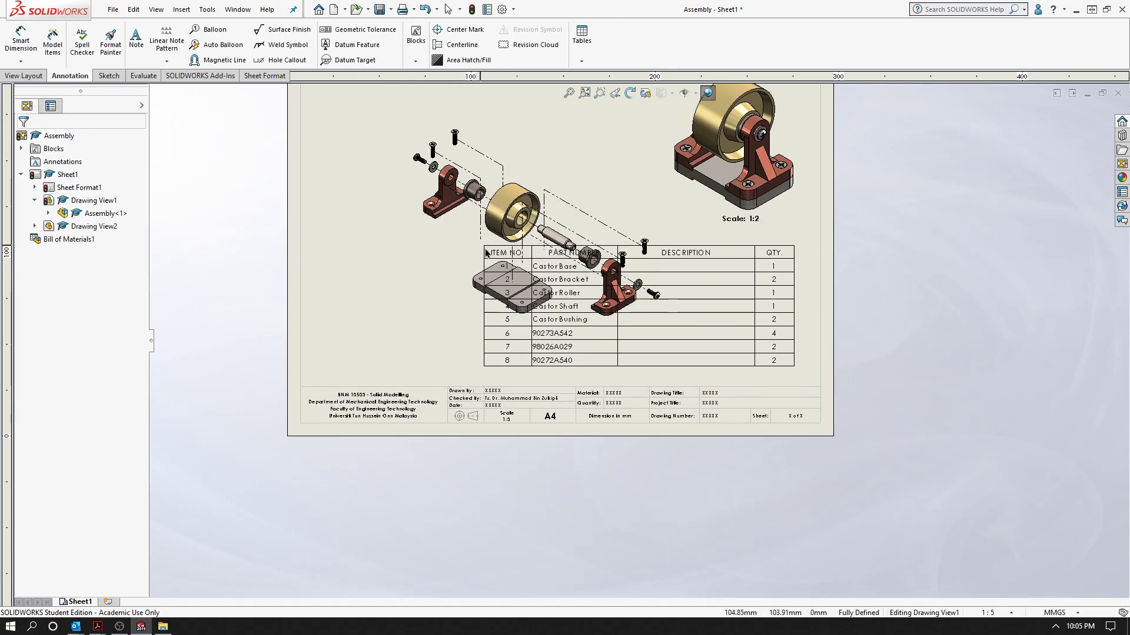
pyautogui.click(310, 261)
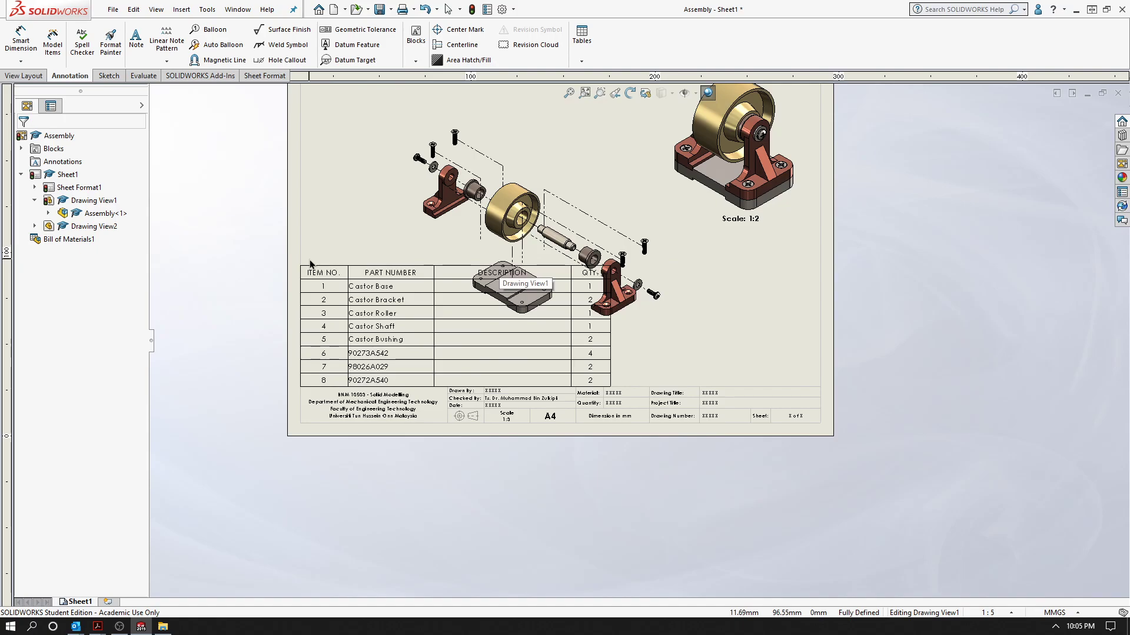
pyautogui.moveTo(310, 261); pyautogui.dragTo(311, 266)
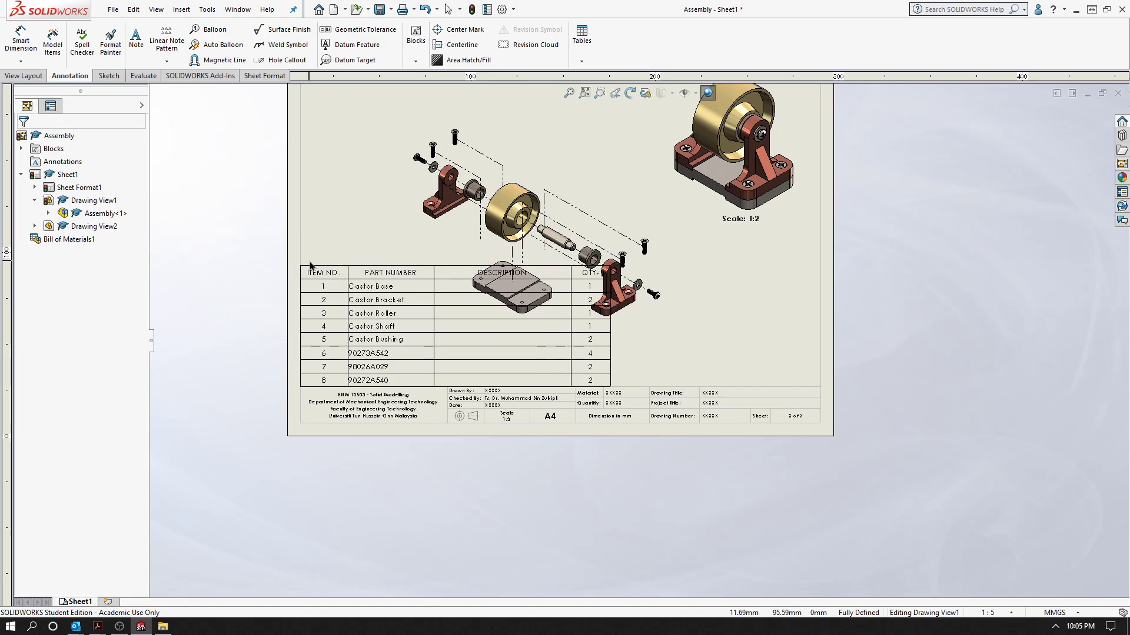
# Delete the empty DESCRIPTION column (column C) from the bill of materials
pyautogui.click(310, 265)
pyautogui.scroll(3, 535, 326)
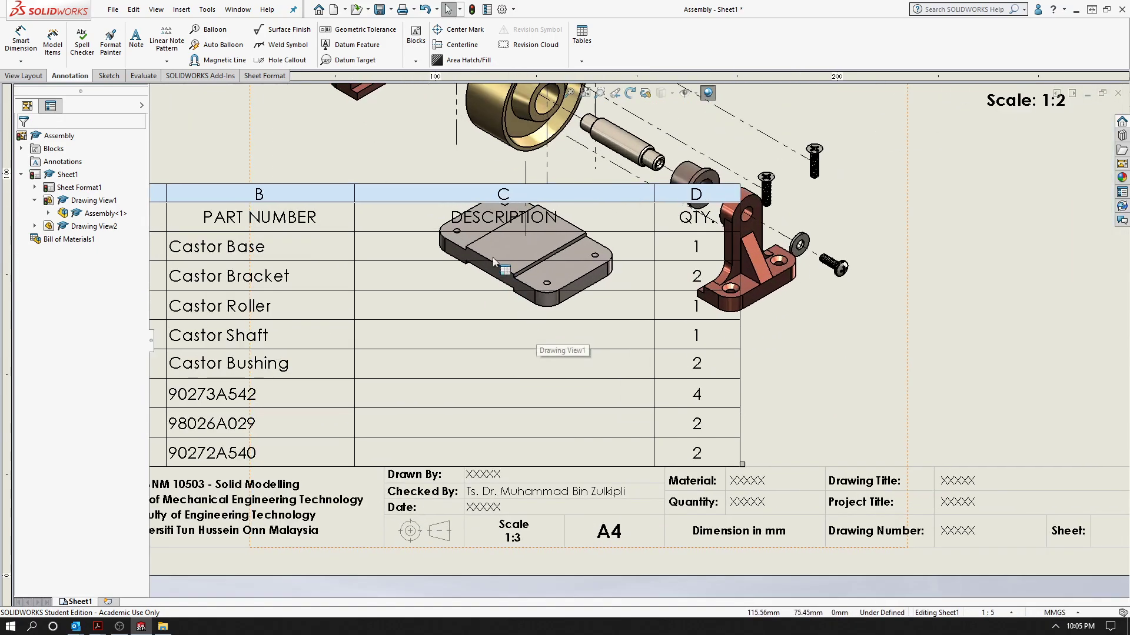
pyautogui.click(505, 194)
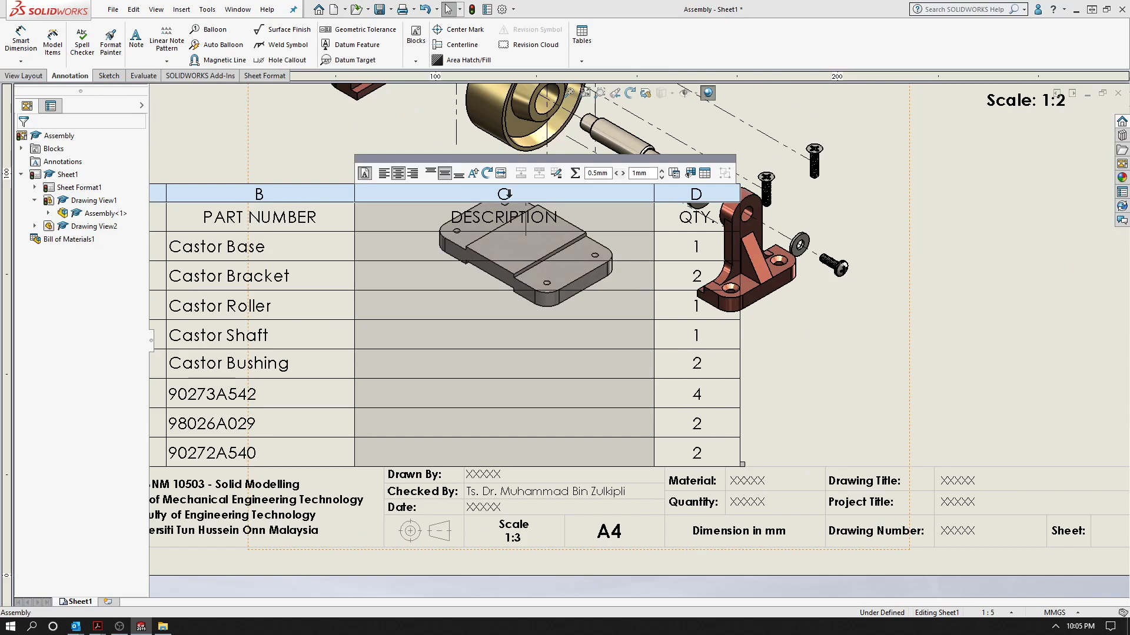
pyautogui.rightClick(506, 193)
pyautogui.press('Escape')
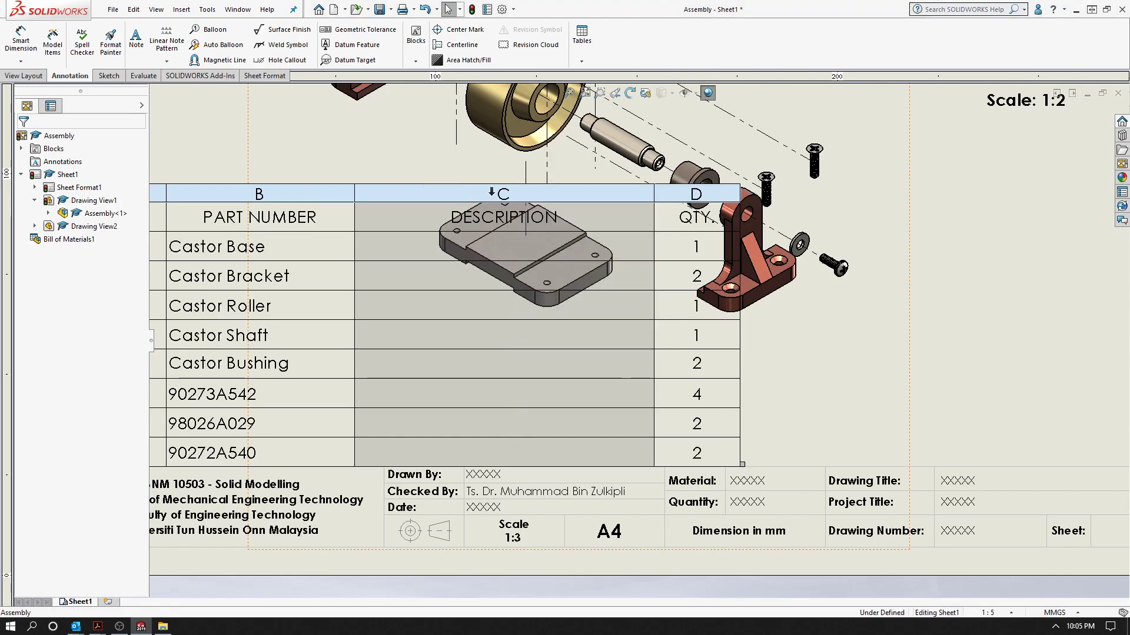
pyautogui.click(492, 193)
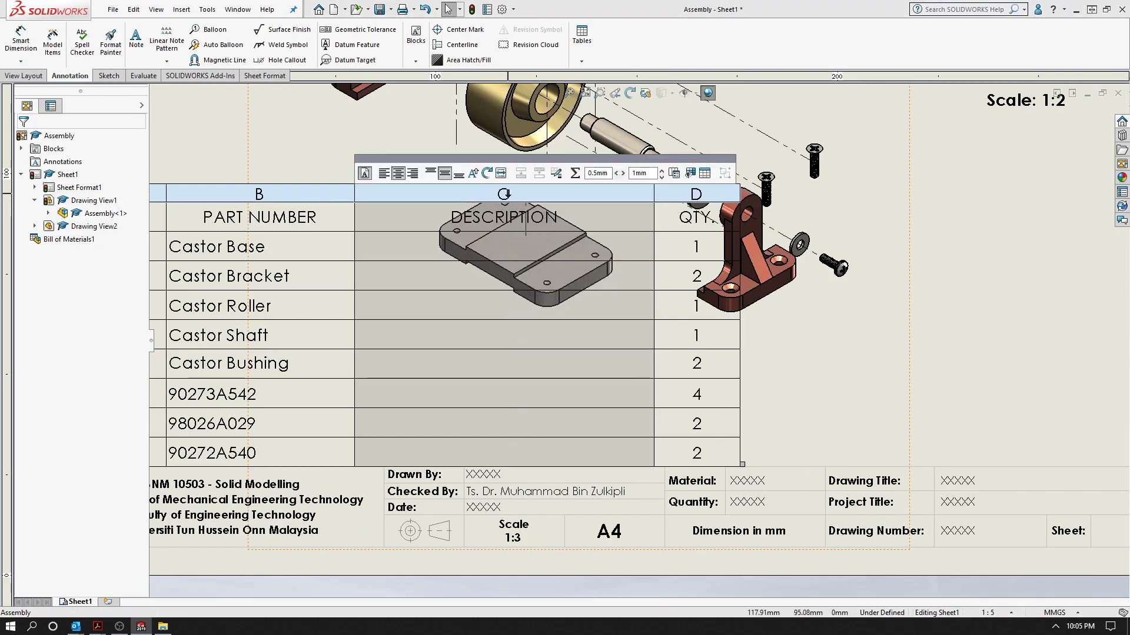
pyautogui.rightClick(507, 194)
pyautogui.moveTo(538, 276)
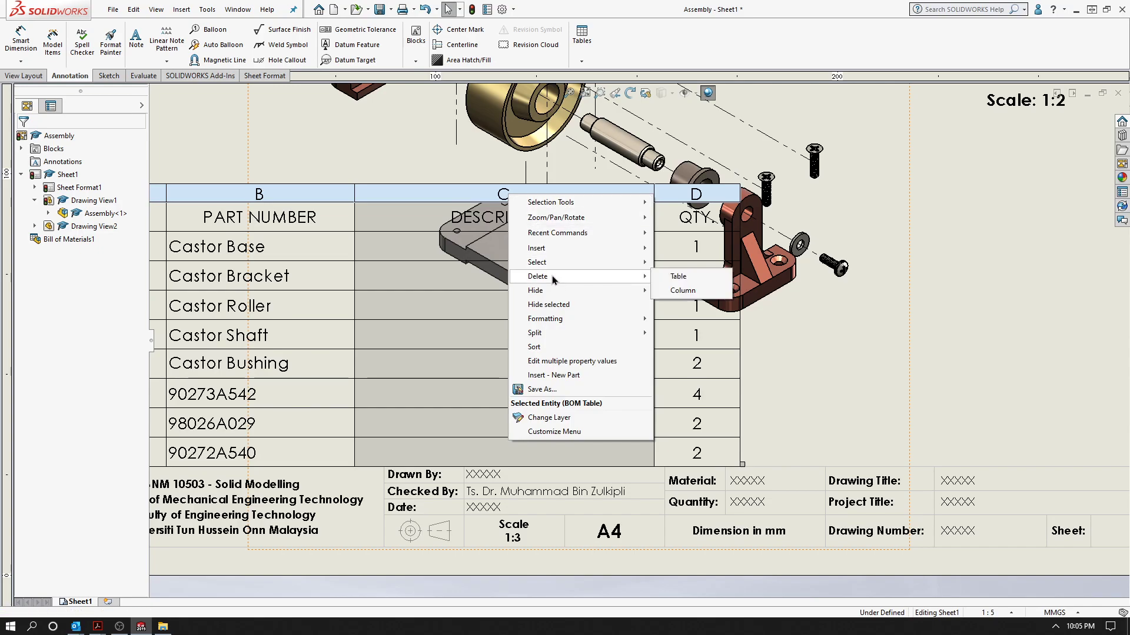
pyautogui.click(672, 290)
# Select the bill of materials and edit its ITEM NO. header cell
pyautogui.scroll(-3, 587, 359)
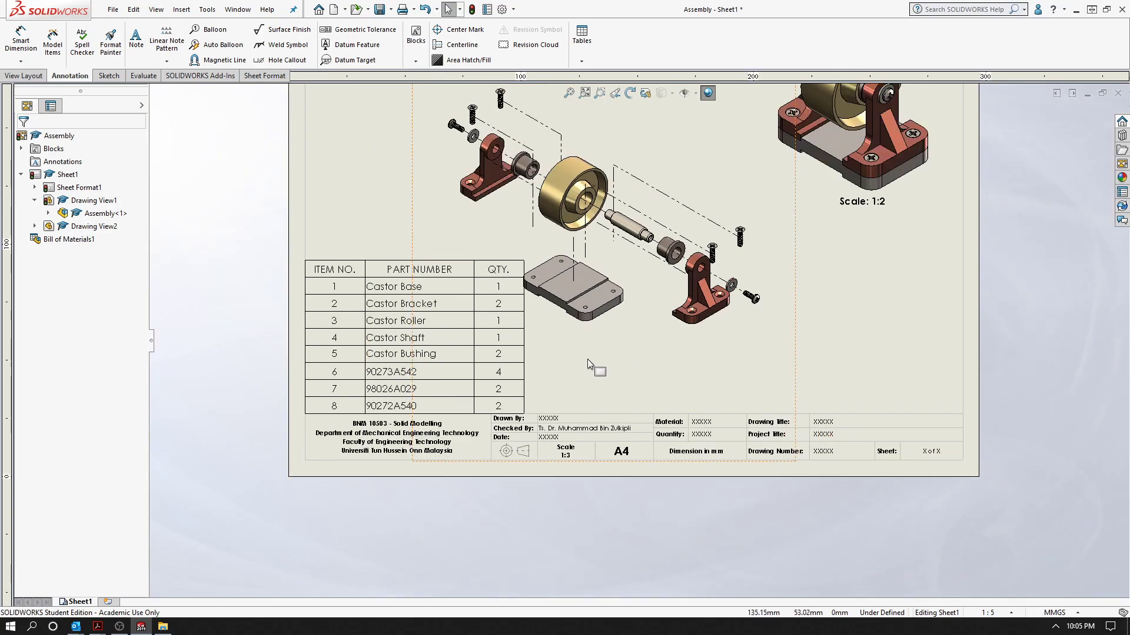
pyautogui.scroll(-2, 602, 348)
pyautogui.click(803, 337)
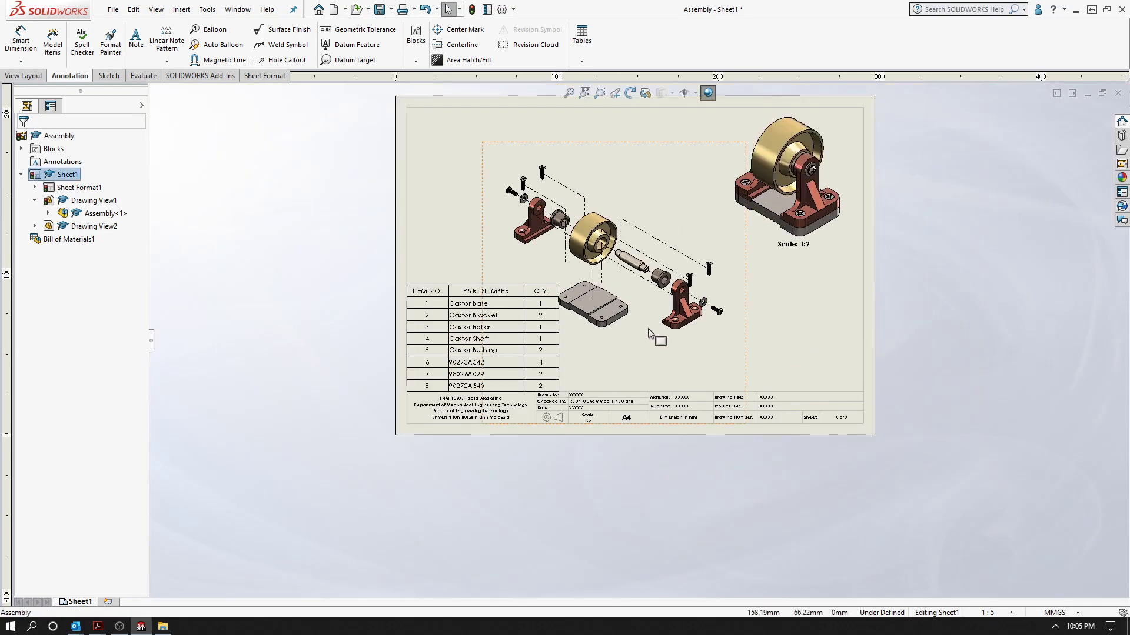
pyautogui.scroll(2, 647, 328)
pyautogui.scroll(1, 648, 327)
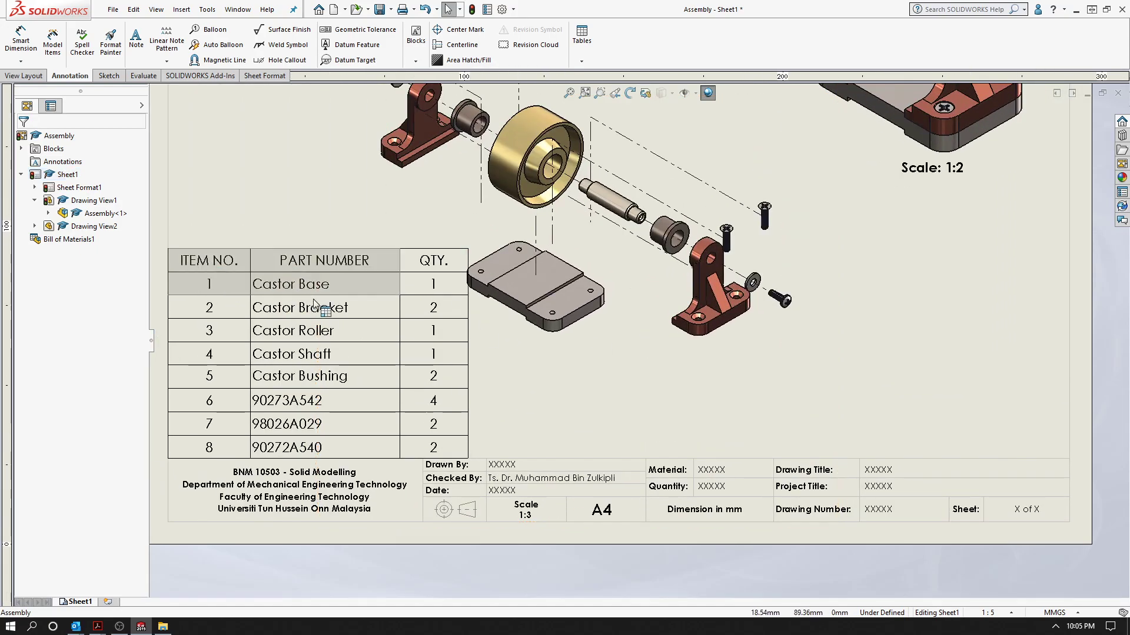
pyautogui.click(293, 295)
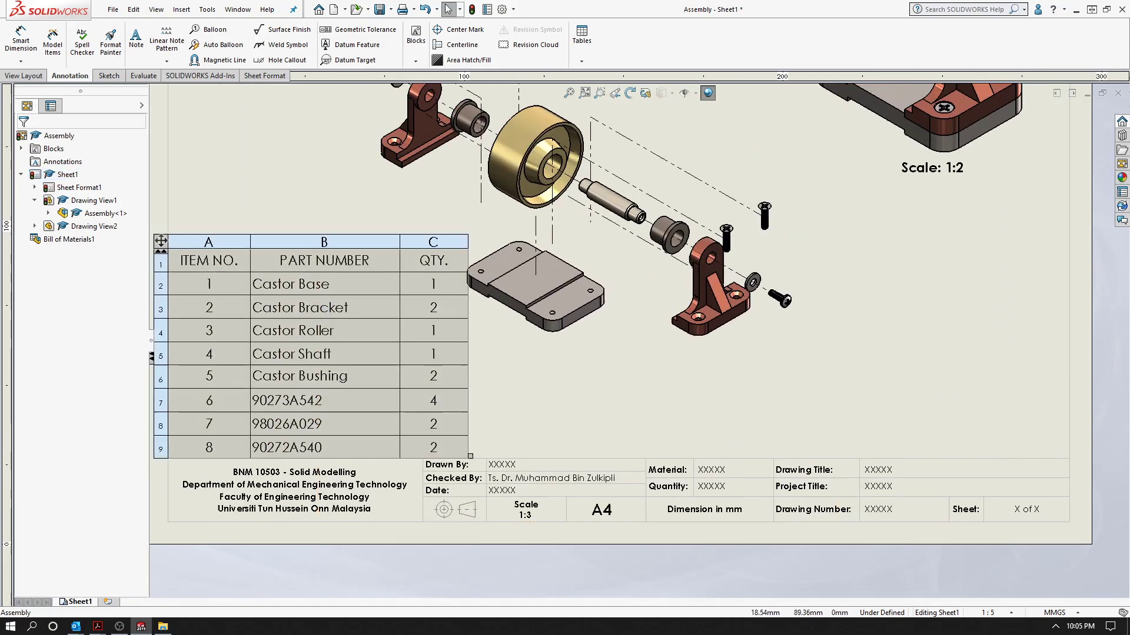
pyautogui.doubleClick(208, 266)
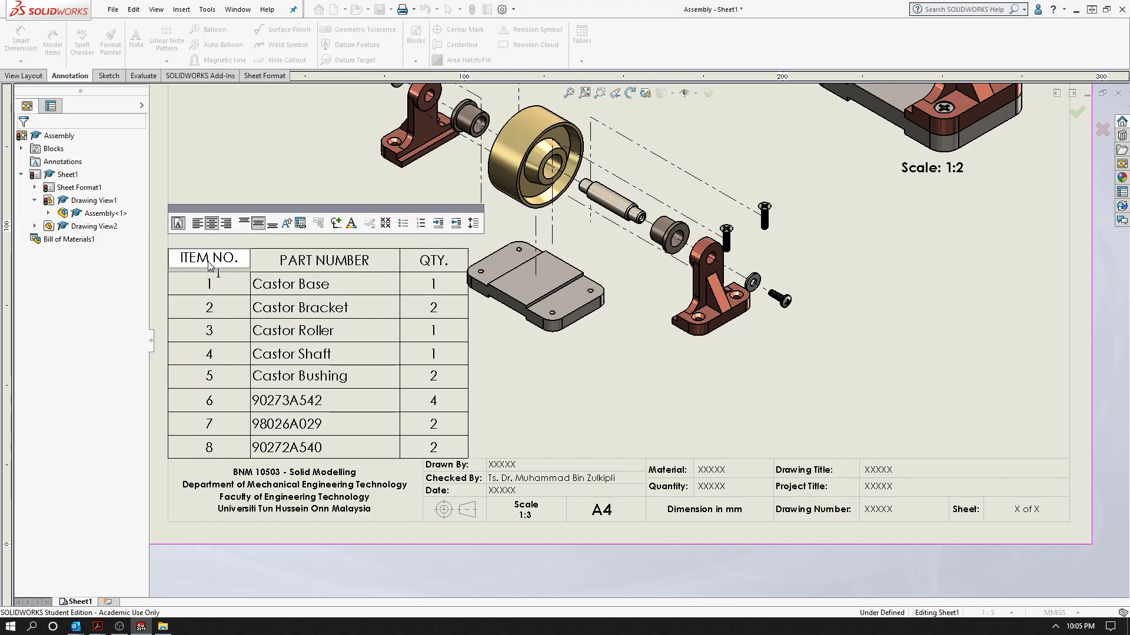
pyautogui.click(598, 372)
# Centre the text in the bill of materials' PART NUMBER column
pyautogui.scroll(-2, 598, 372)
pyautogui.click(428, 343)
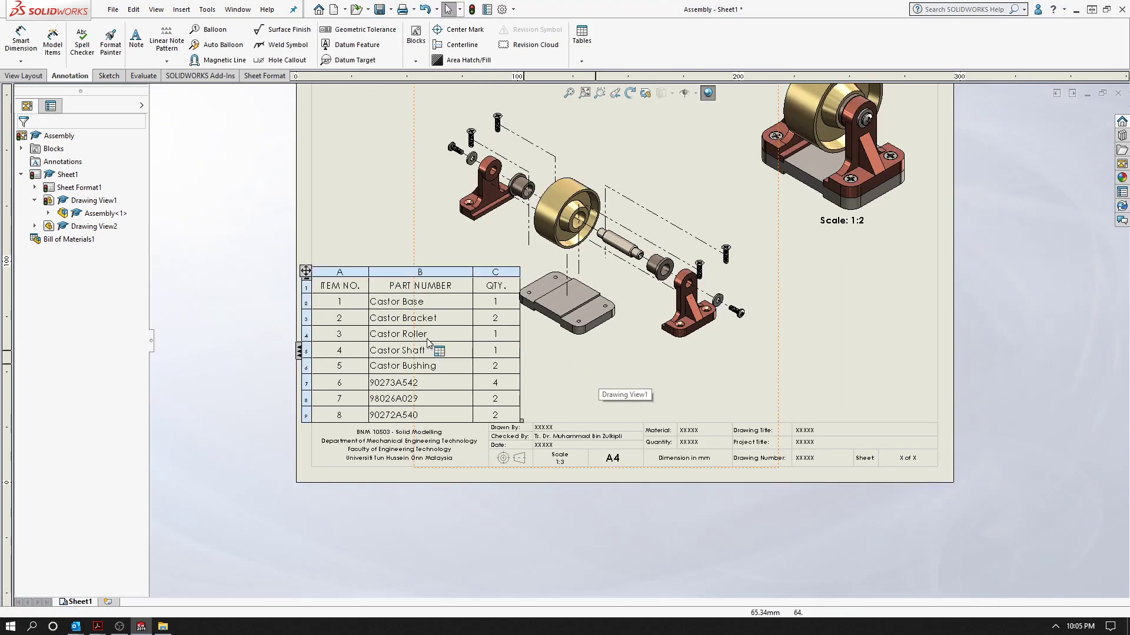
pyautogui.click(434, 302)
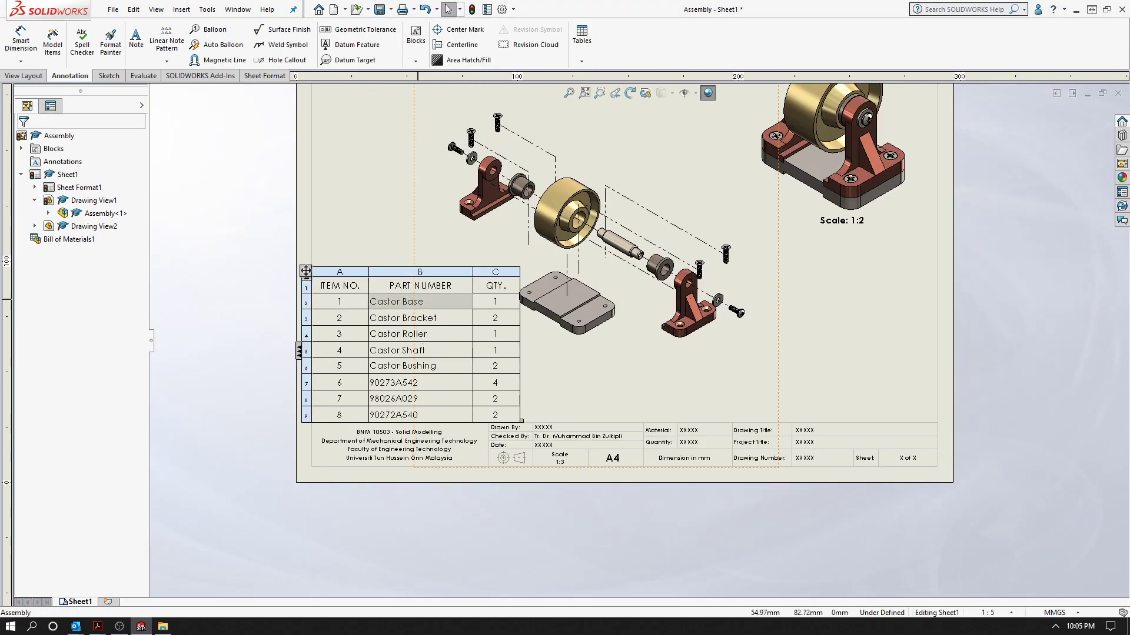
pyautogui.doubleClick(434, 302)
pyautogui.click(676, 245)
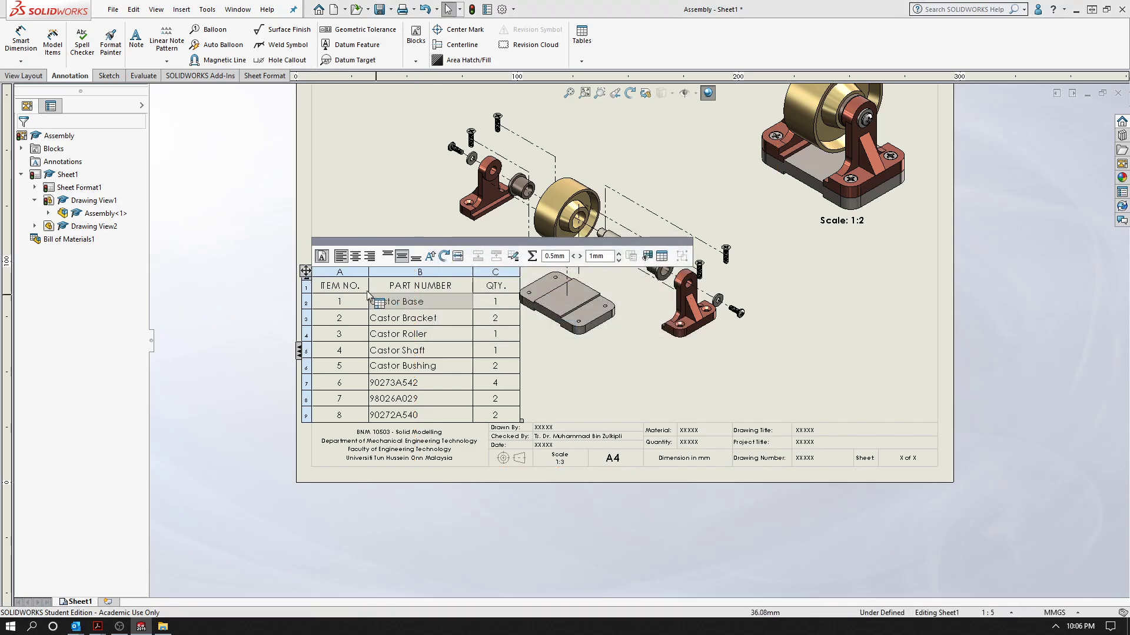
pyautogui.click(307, 272)
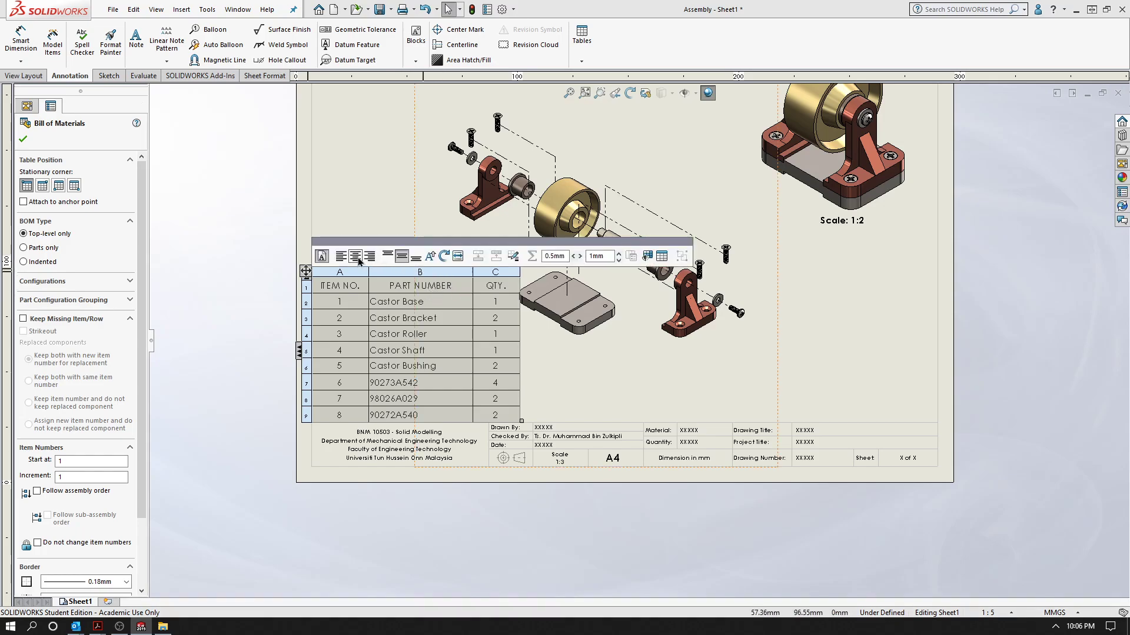
pyautogui.click(357, 257)
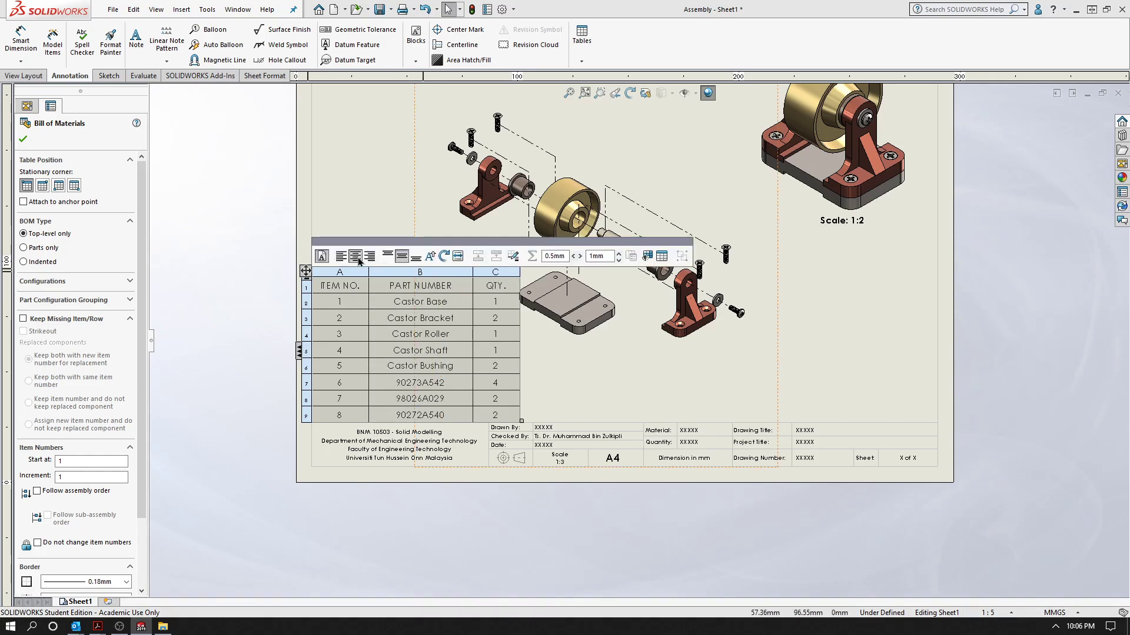
pyautogui.click(683, 384)
# Re-edit the bill of materials' ITEM NO. header cell
pyautogui.scroll(-3, 589, 359)
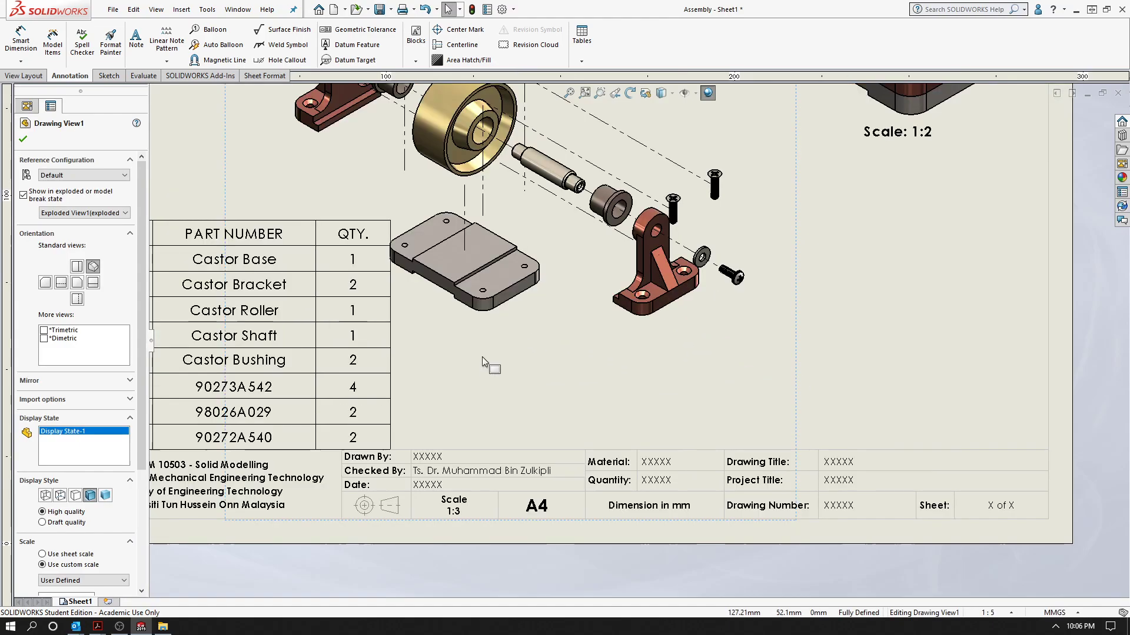
pyautogui.scroll(3, 368, 303)
pyautogui.doubleClick(278, 268)
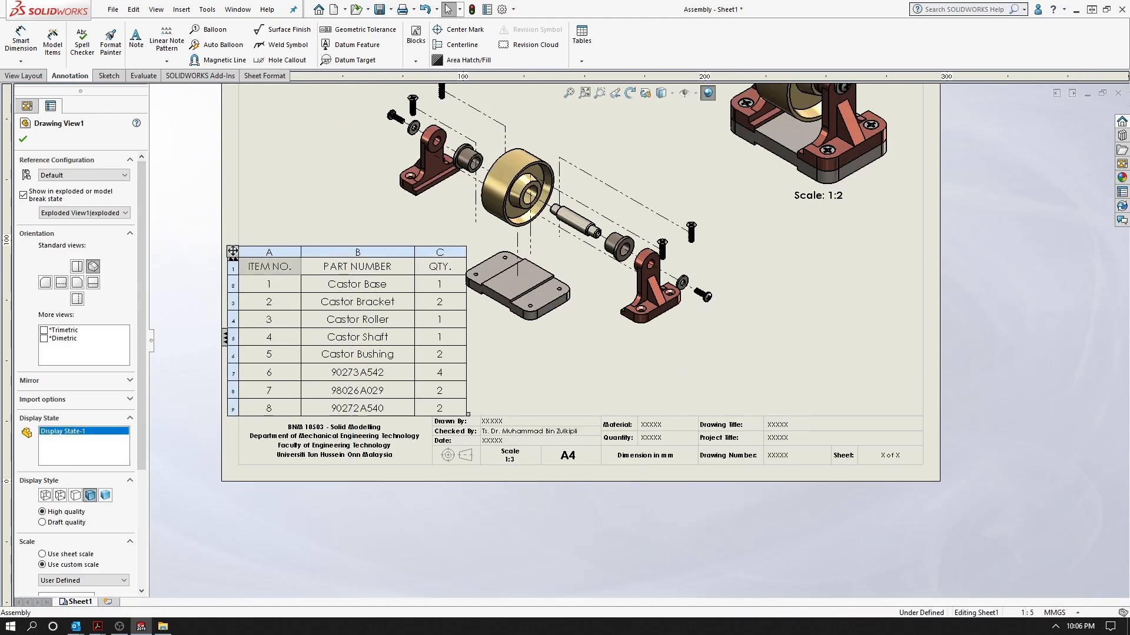
pyautogui.click(289, 274)
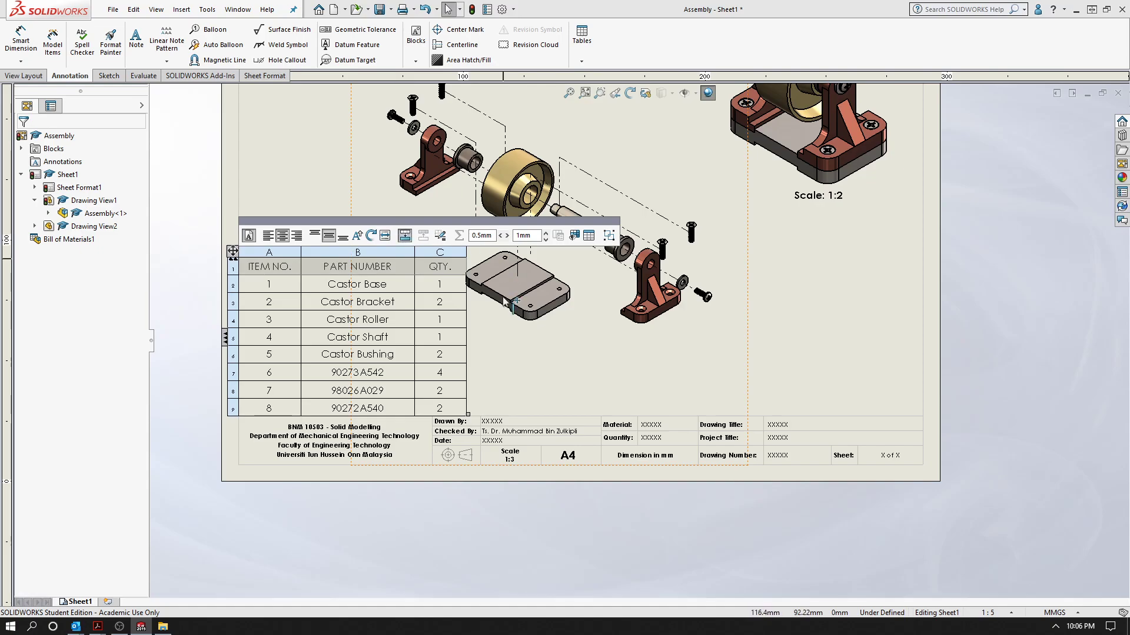
# Shift the exploded view right and raise the parts list slightly above the title block
pyautogui.click(569, 332)
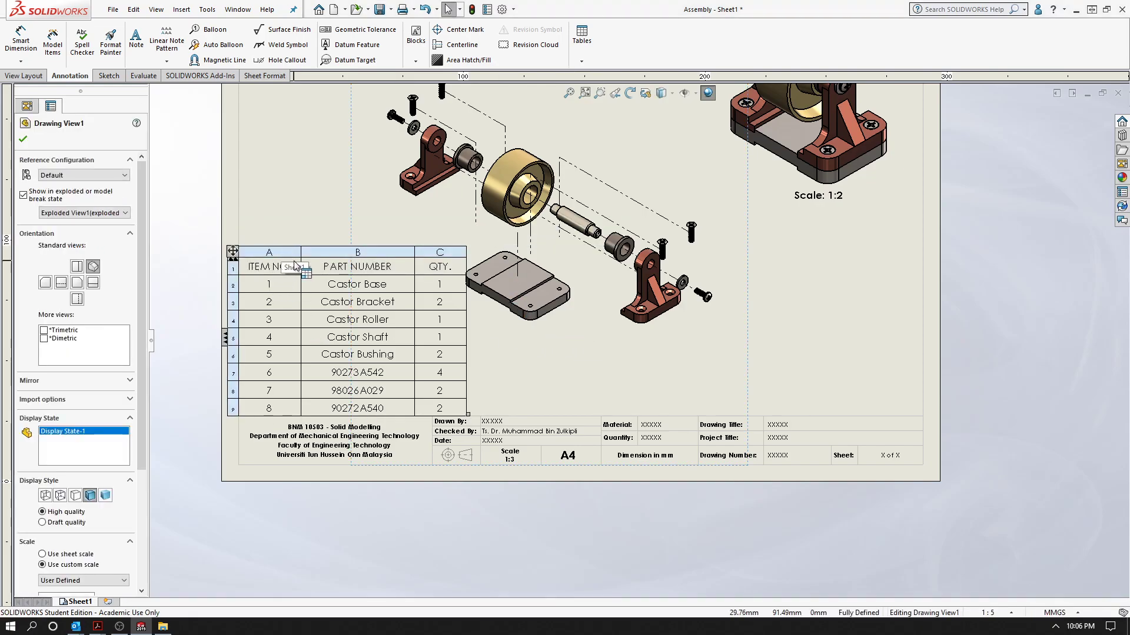
pyautogui.scroll(-2, 612, 336)
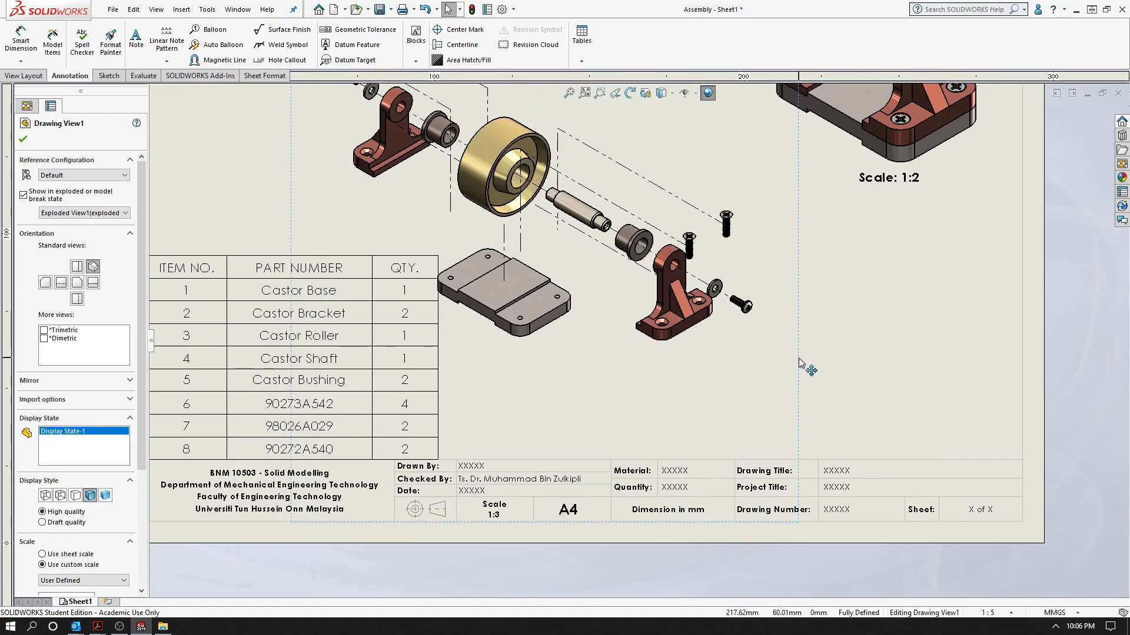
pyautogui.moveTo(799, 363); pyautogui.dragTo(848, 354)
pyautogui.press('z')
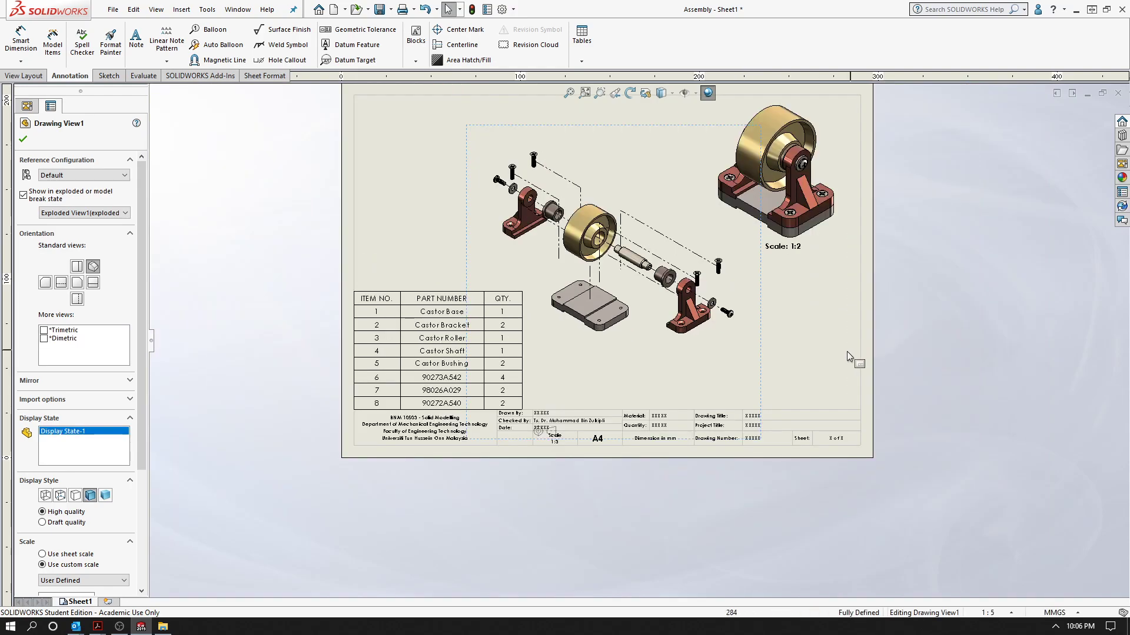
pyautogui.click(767, 345)
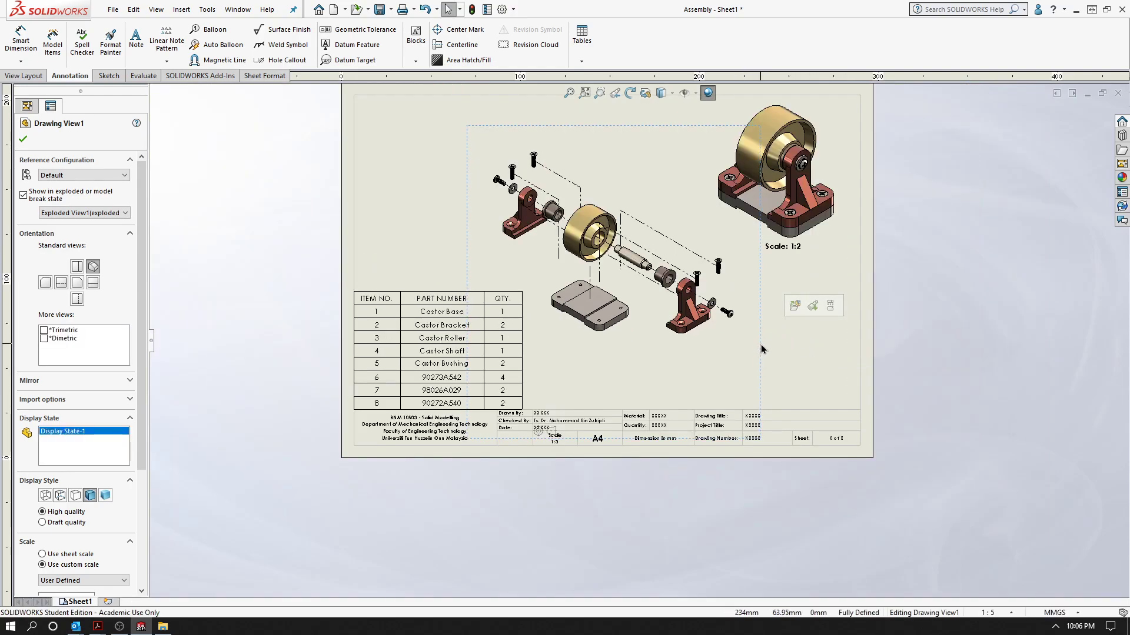
pyautogui.click(788, 354)
pyautogui.press('z')
pyautogui.scroll(3, 588, 344)
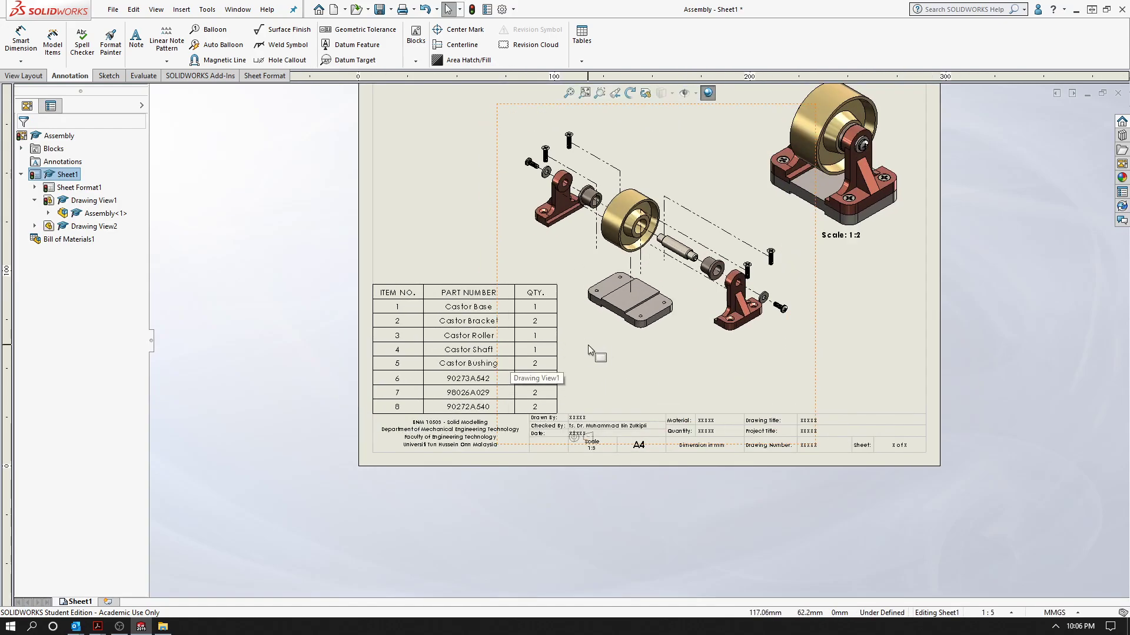
pyautogui.moveTo(343, 271); pyautogui.dragTo(340, 257)
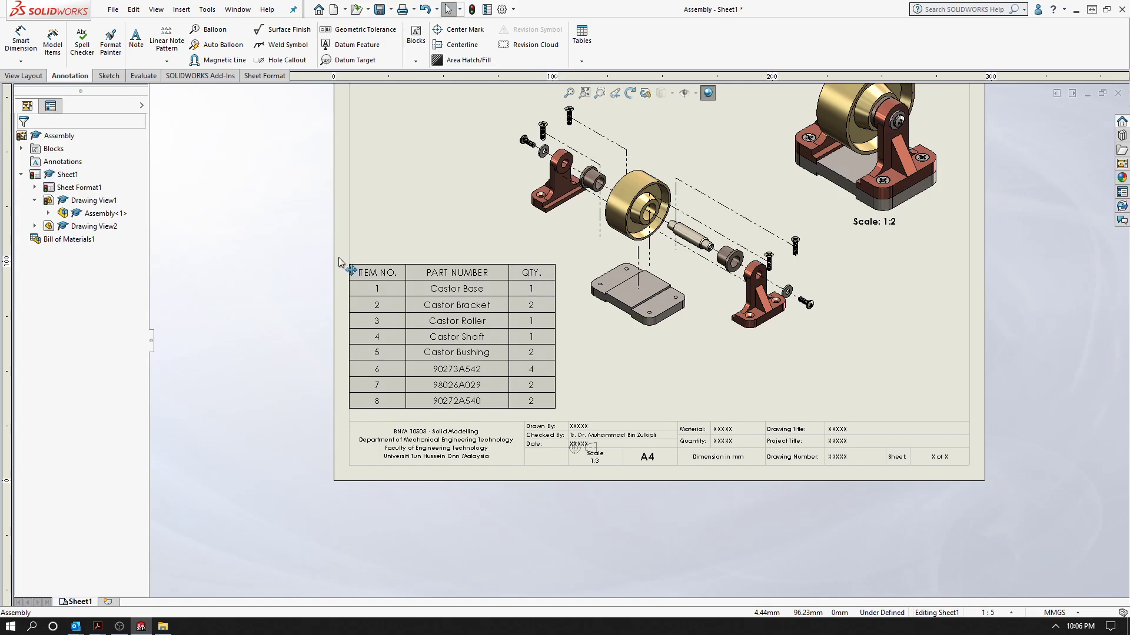
# Tag the top screw with balloon 6 and the Castor Roller with balloon 3
pyautogui.click(905, 347)
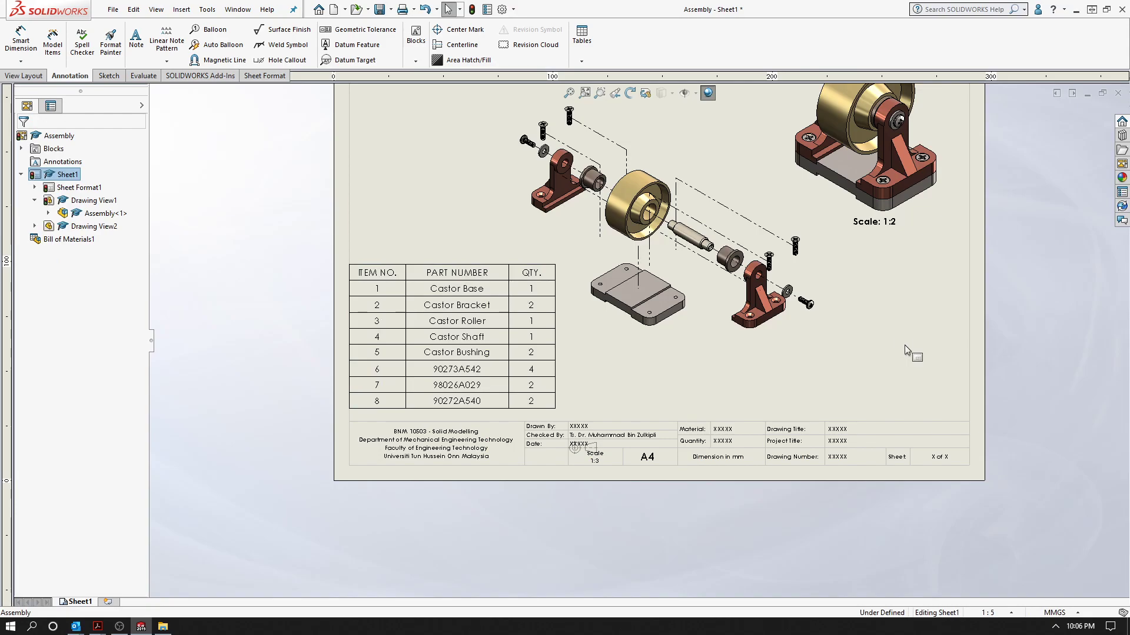
pyautogui.scroll(1, 905, 347)
pyautogui.scroll(-1, 832, 337)
pyautogui.scroll(-2, 777, 305)
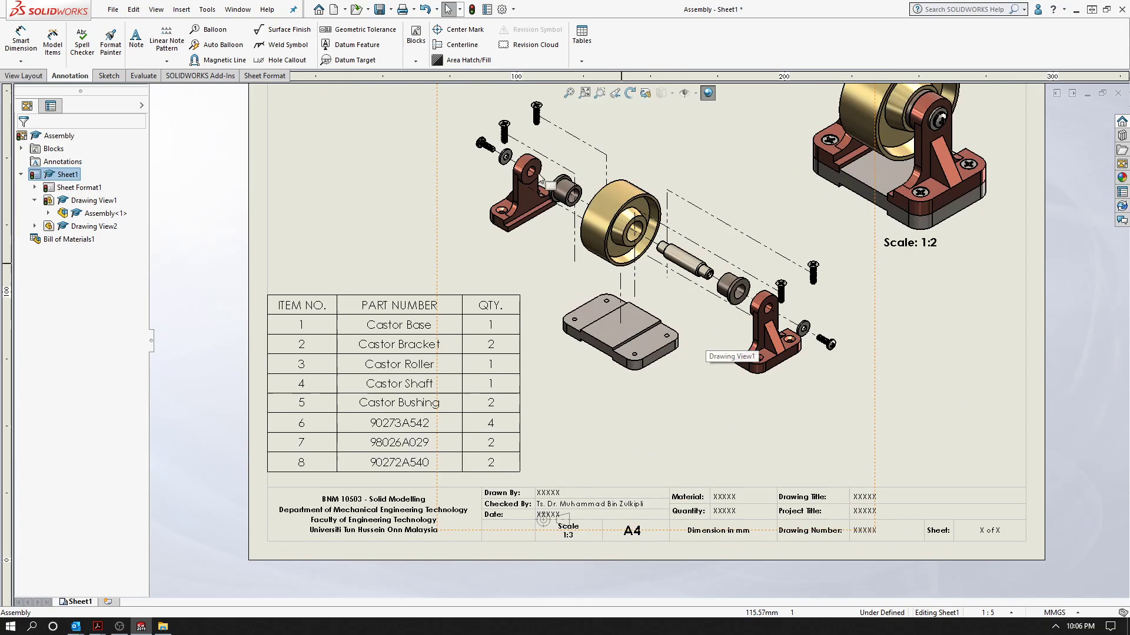
pyautogui.scroll(1, 705, 197)
pyautogui.scroll(-2, 703, 199)
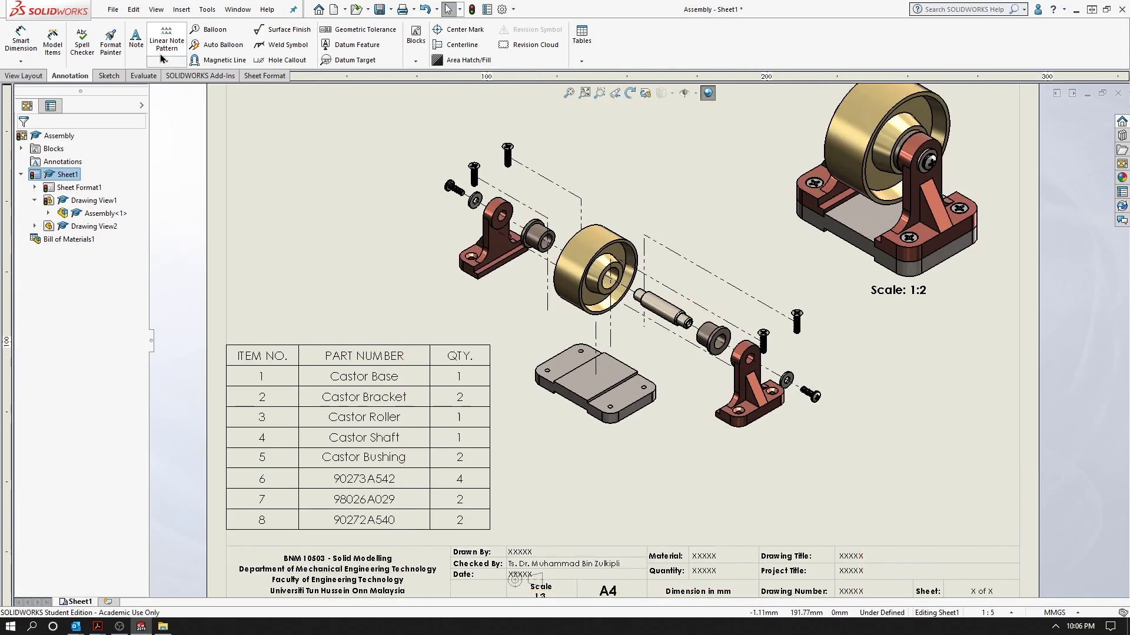
pyautogui.click(207, 31)
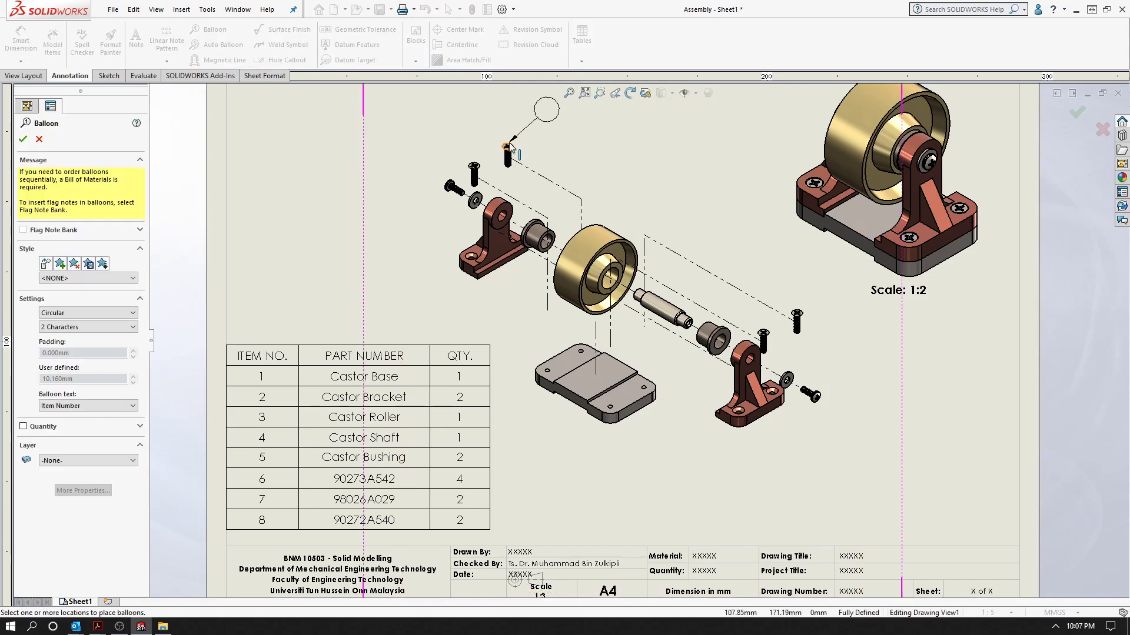
pyautogui.click(507, 145)
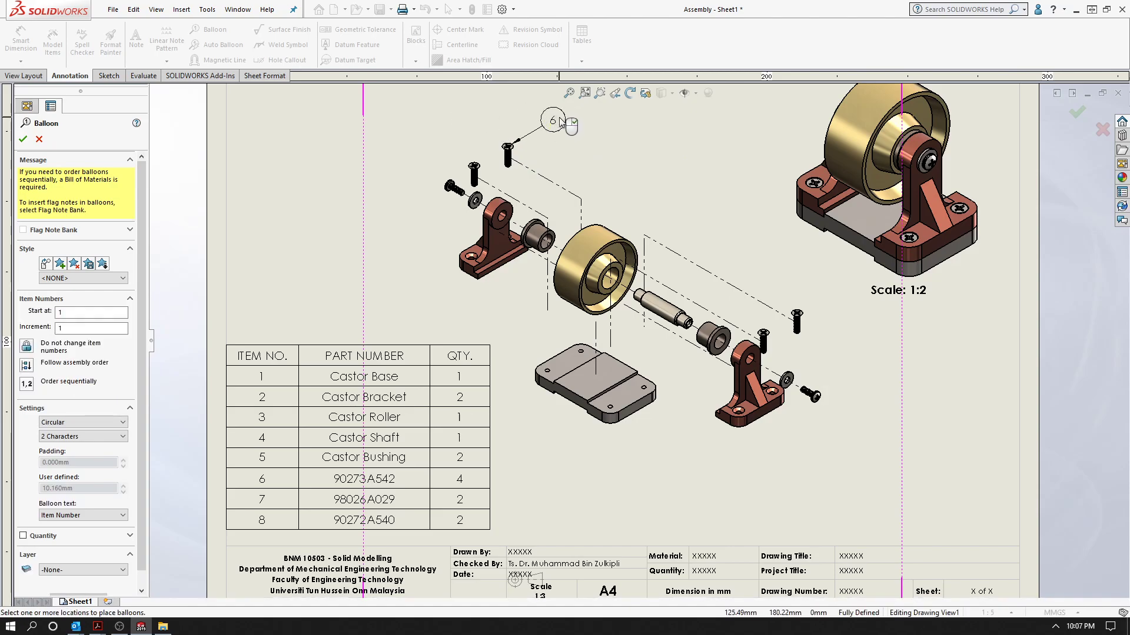
pyautogui.click(553, 120)
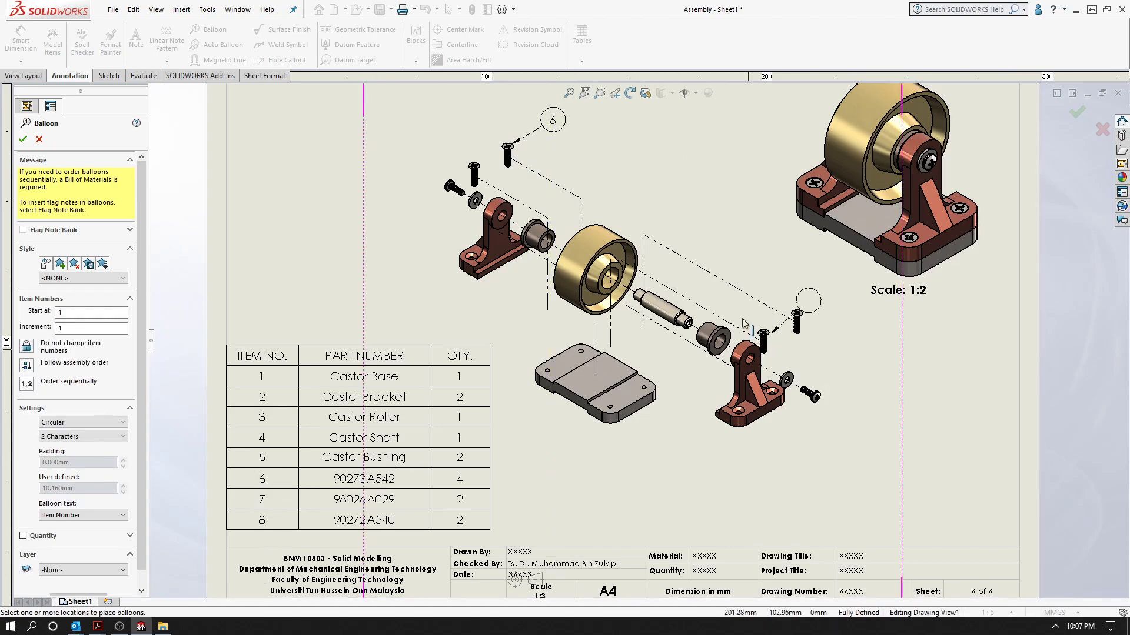
pyautogui.click(604, 237)
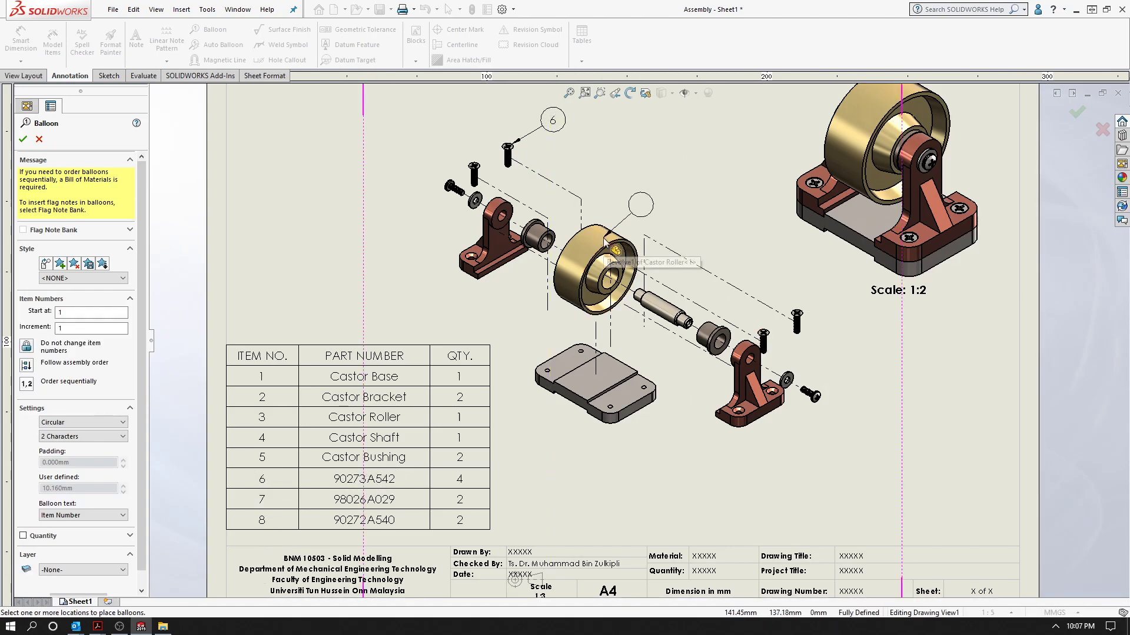
pyautogui.click(641, 183)
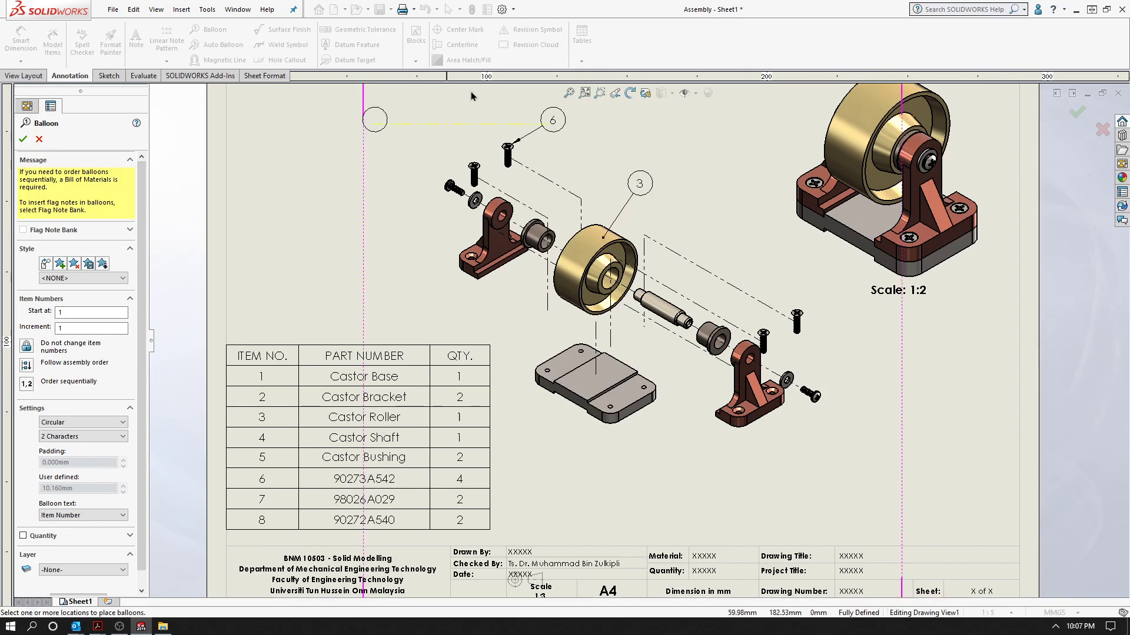
pyautogui.click(39, 138)
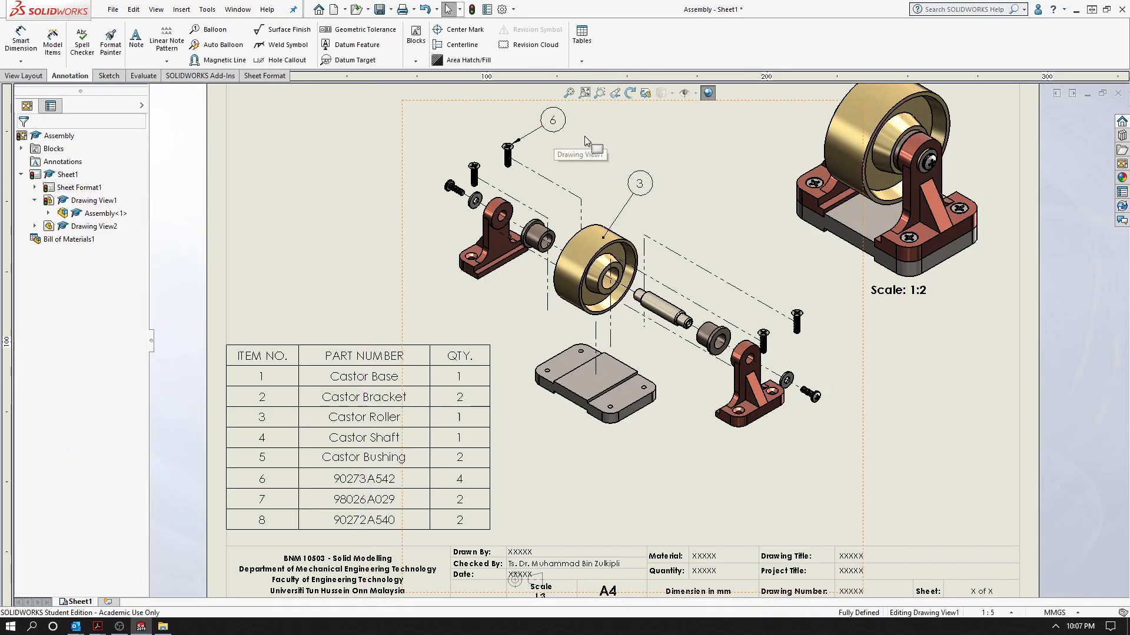
# Delete the hand-placed balloons 6 and 3 from the exploded view
pyautogui.click(553, 136)
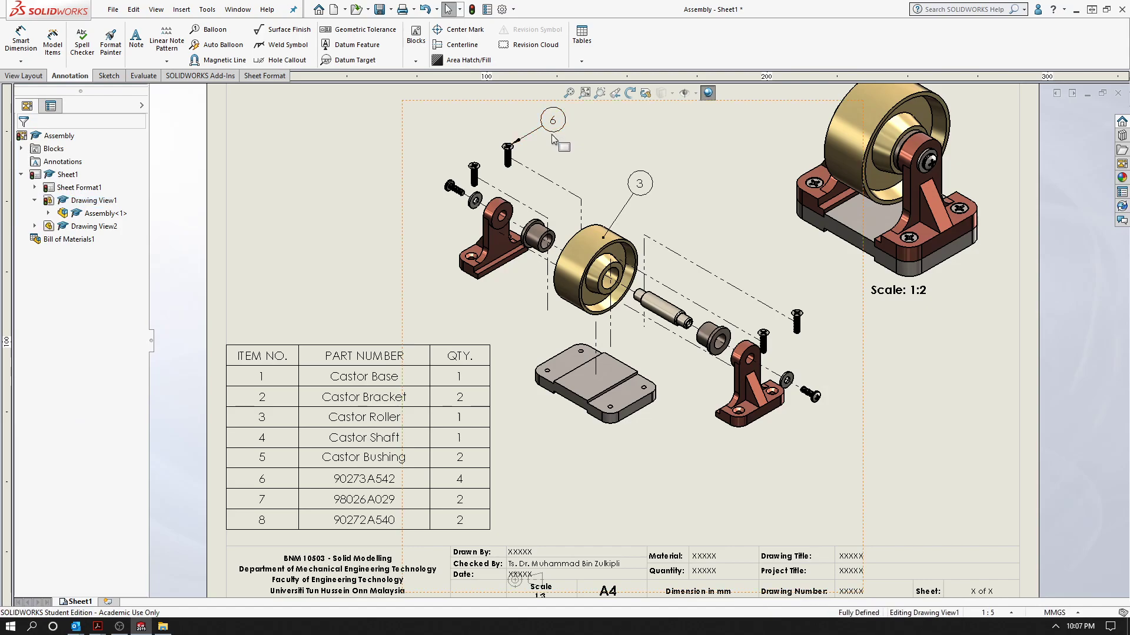
pyautogui.click(510, 145)
pyautogui.press('Delete')
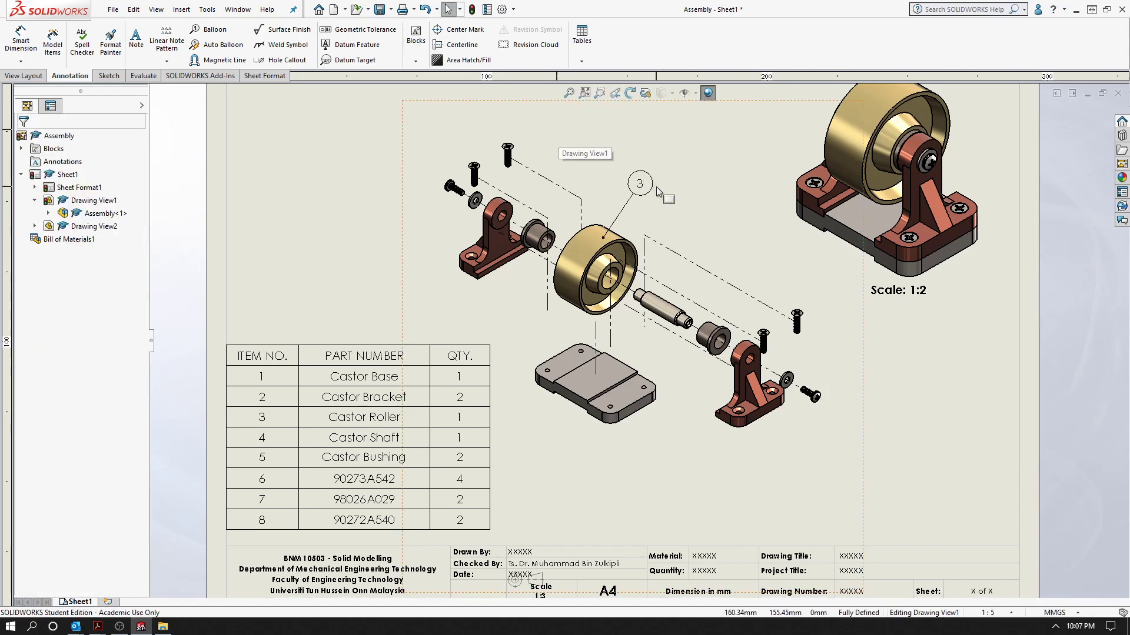
pyautogui.click(640, 183)
pyautogui.press('Delete')
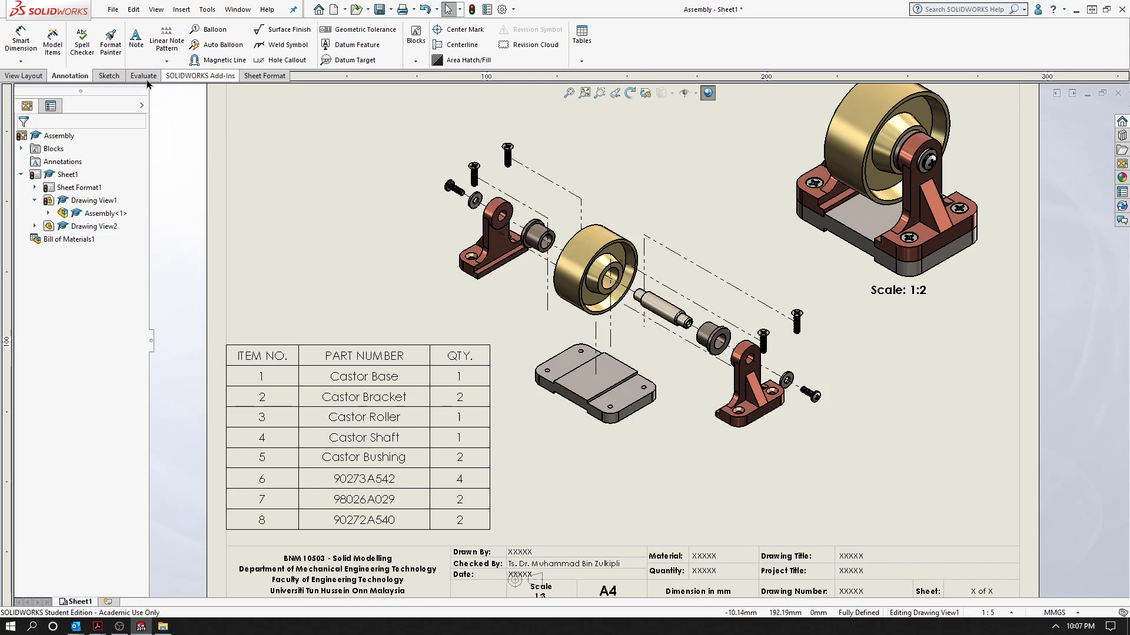
# Auto-balloon the exploded view in a top-row layout and move balloon 4 near the shaft
pyautogui.click(535, 100)
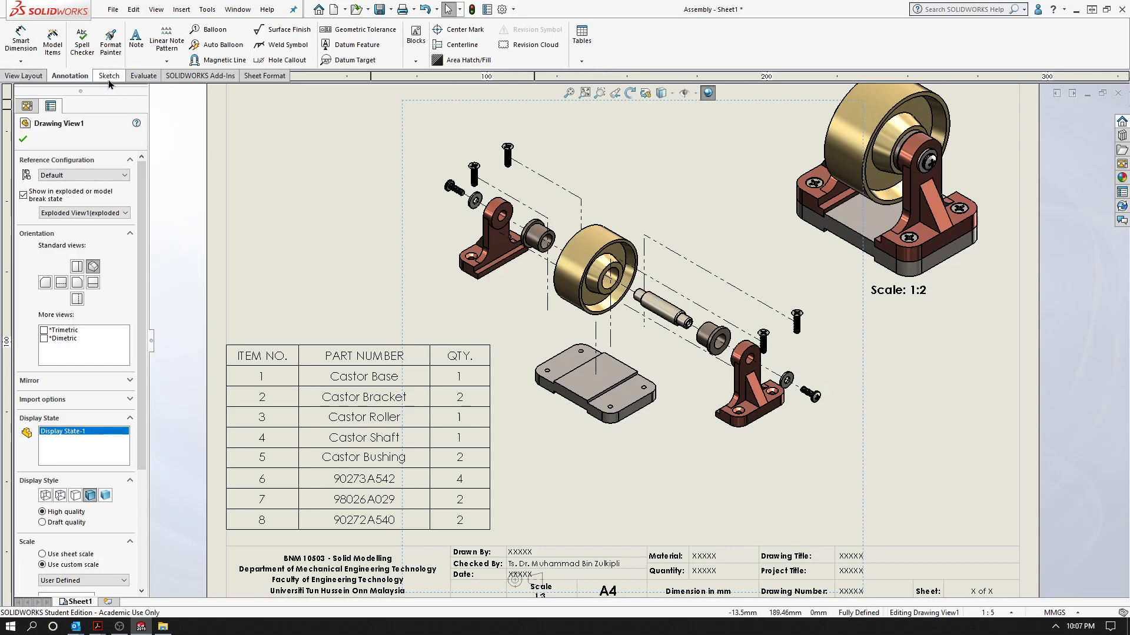
pyautogui.click(207, 47)
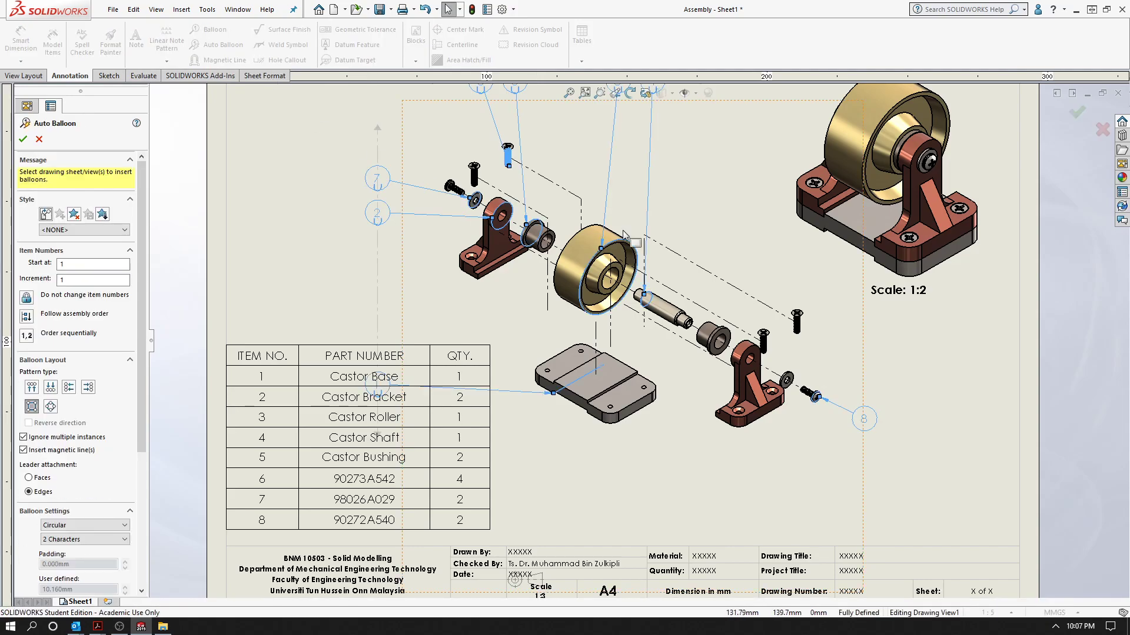
pyautogui.press('f')
pyautogui.scroll(-2, 694, 259)
pyautogui.scroll(-2, 673, 244)
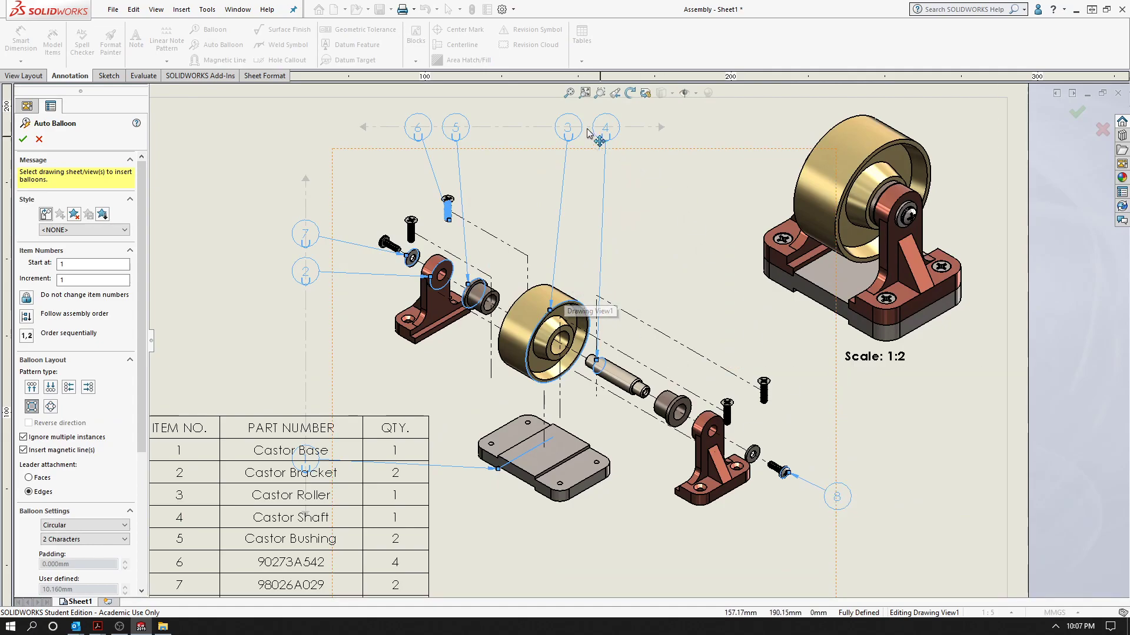
pyautogui.click(633, 187)
pyautogui.click(647, 196)
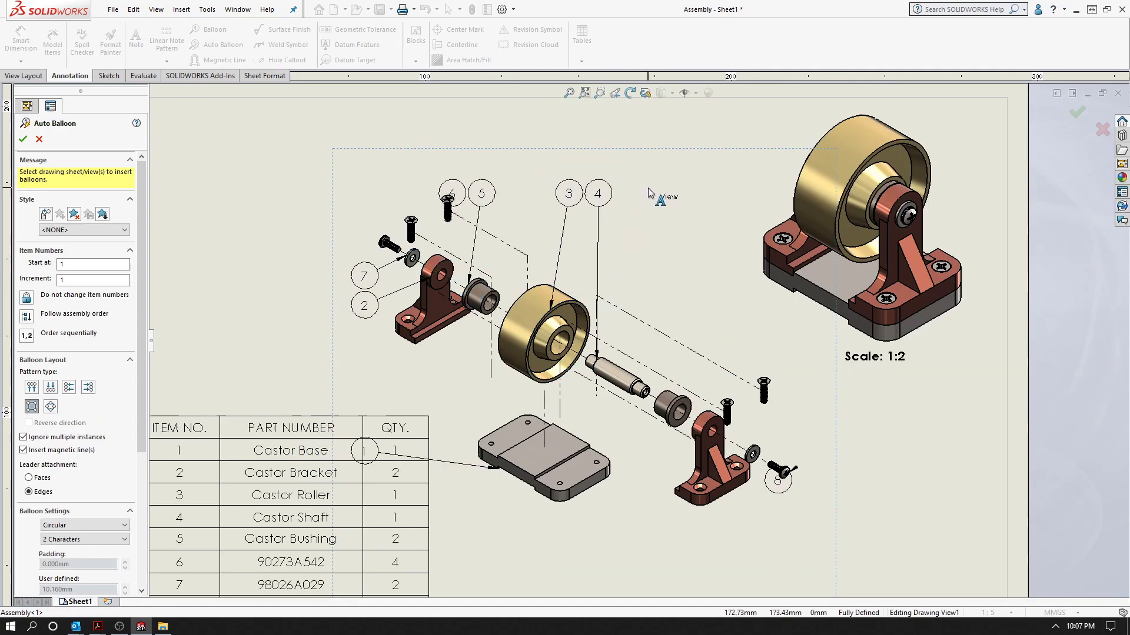
pyautogui.click(22, 141)
pyautogui.moveTo(606, 206); pyautogui.dragTo(678, 246)
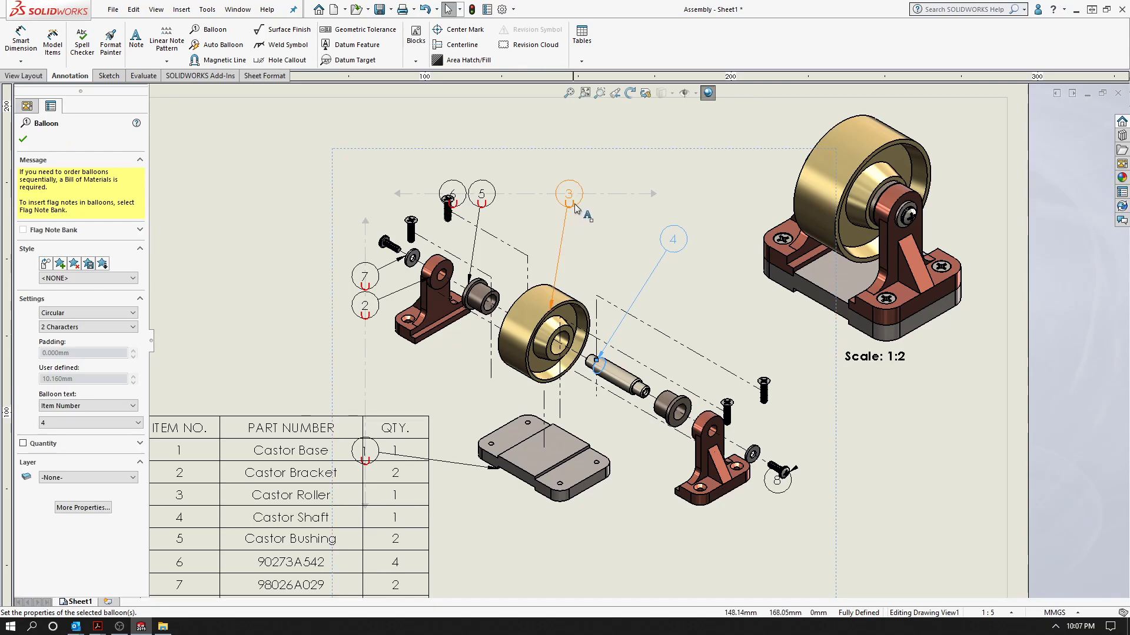
# Drag balloons 3, 5, 6, 7 and 2 nearer their parts, and balloon 1 below the base plate
pyautogui.moveTo(576, 207); pyautogui.dragTo(615, 236)
pyautogui.moveTo(486, 199); pyautogui.dragTo(543, 224)
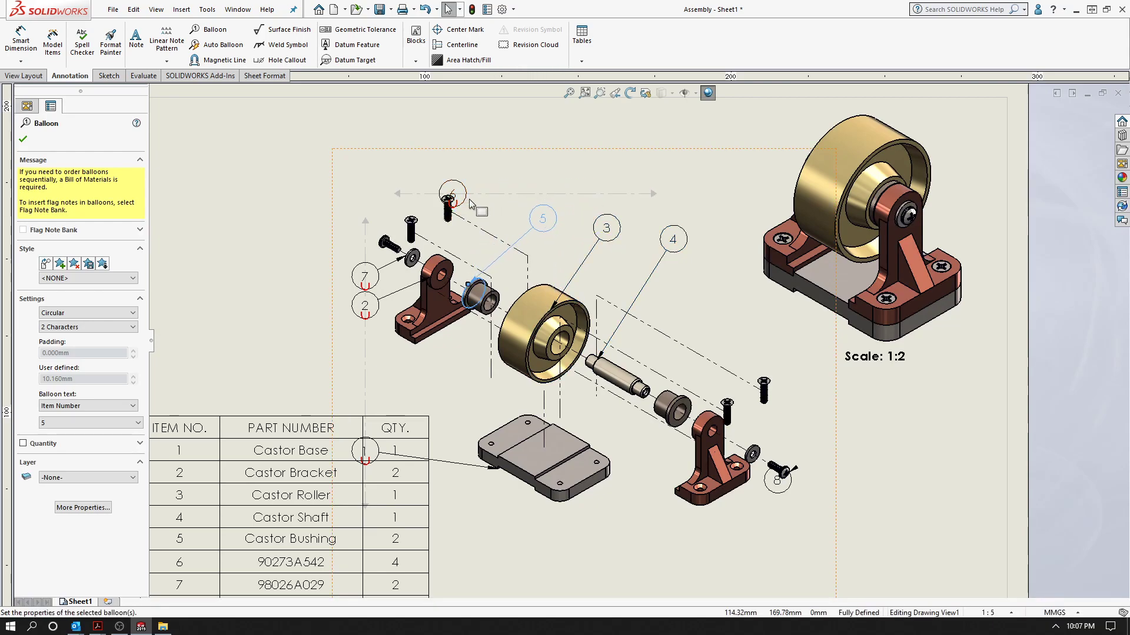
pyautogui.moveTo(464, 203); pyautogui.dragTo(509, 226)
pyautogui.moveTo(363, 283); pyautogui.dragTo(366, 270)
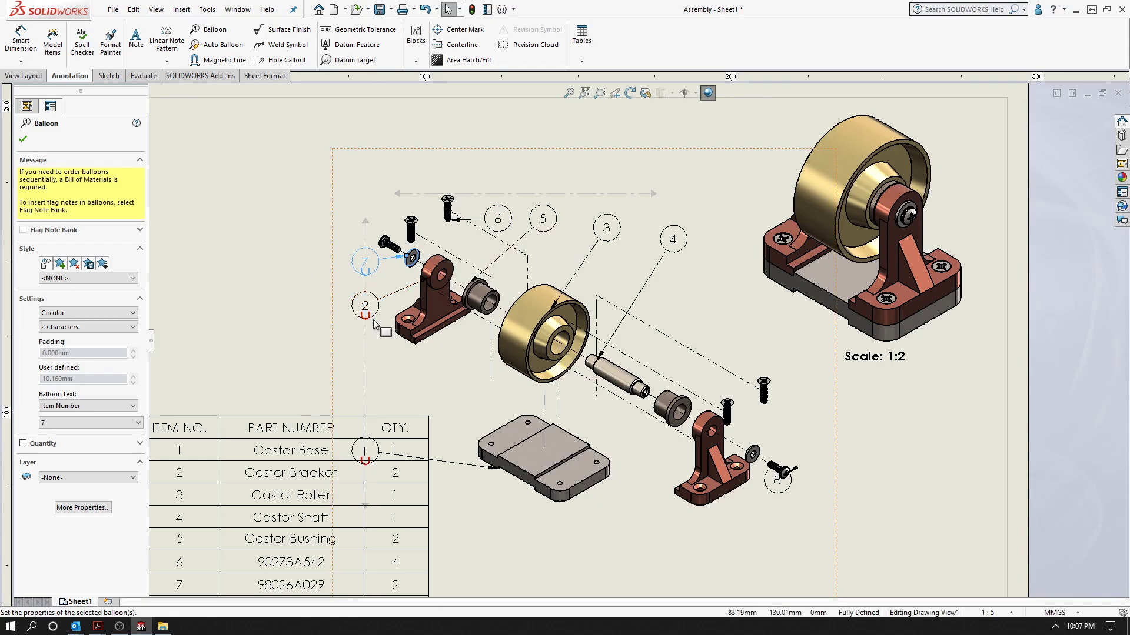
pyautogui.moveTo(377, 318); pyautogui.dragTo(430, 387)
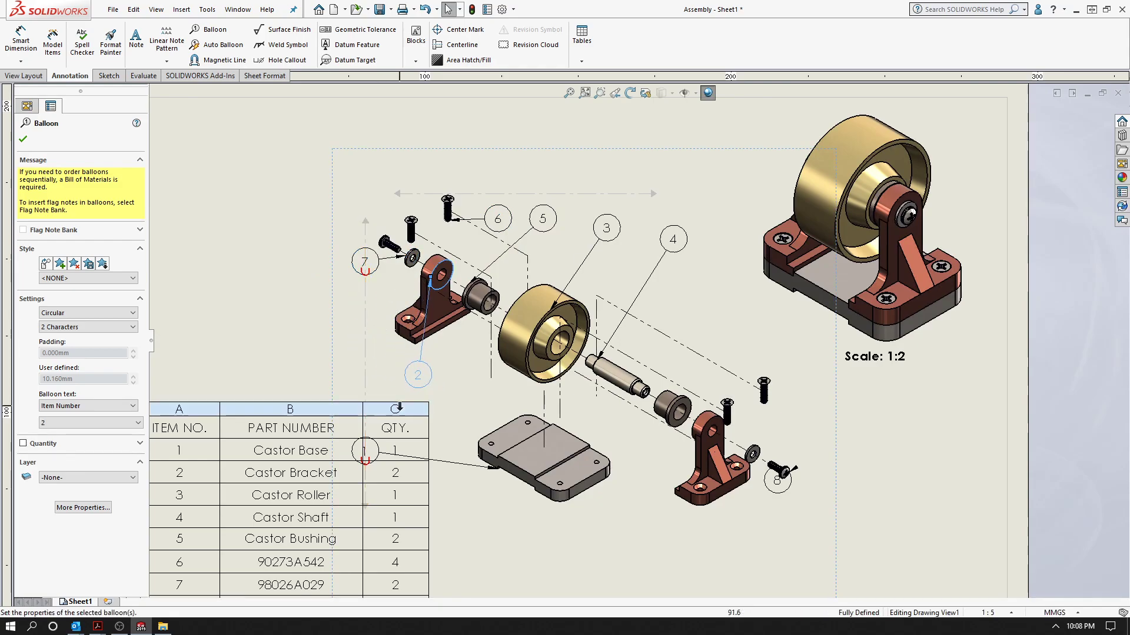
pyautogui.moveTo(376, 463); pyautogui.dragTo(422, 429)
pyautogui.moveTo(478, 511); pyautogui.dragTo(505, 543)
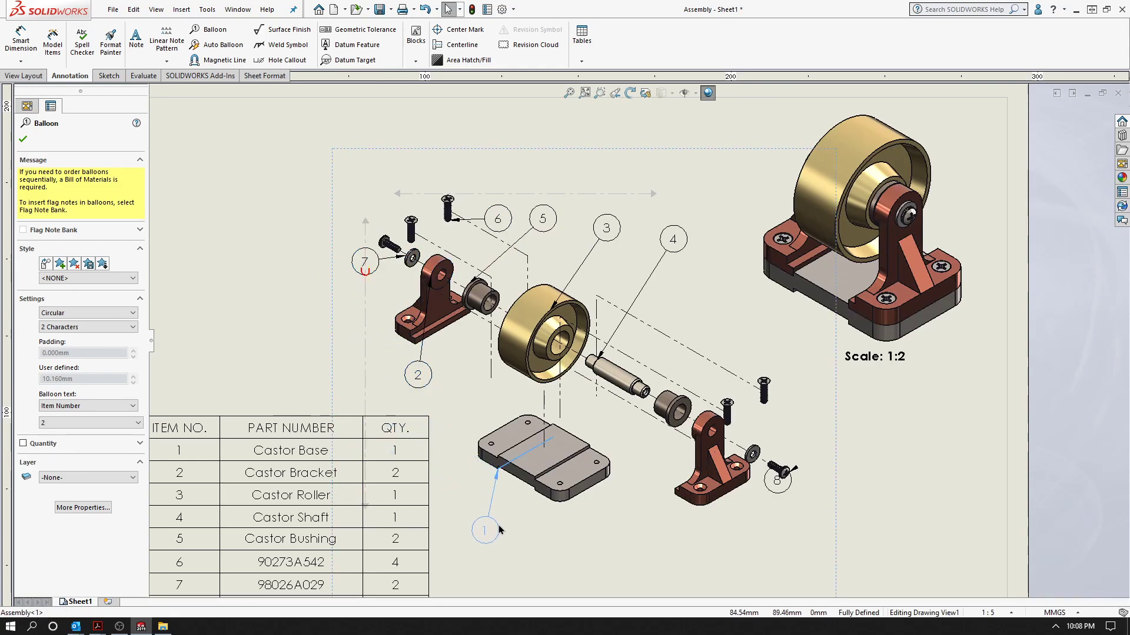
pyautogui.press('f')
pyautogui.scroll(-1, 611, 443)
pyautogui.scroll(-1, 624, 430)
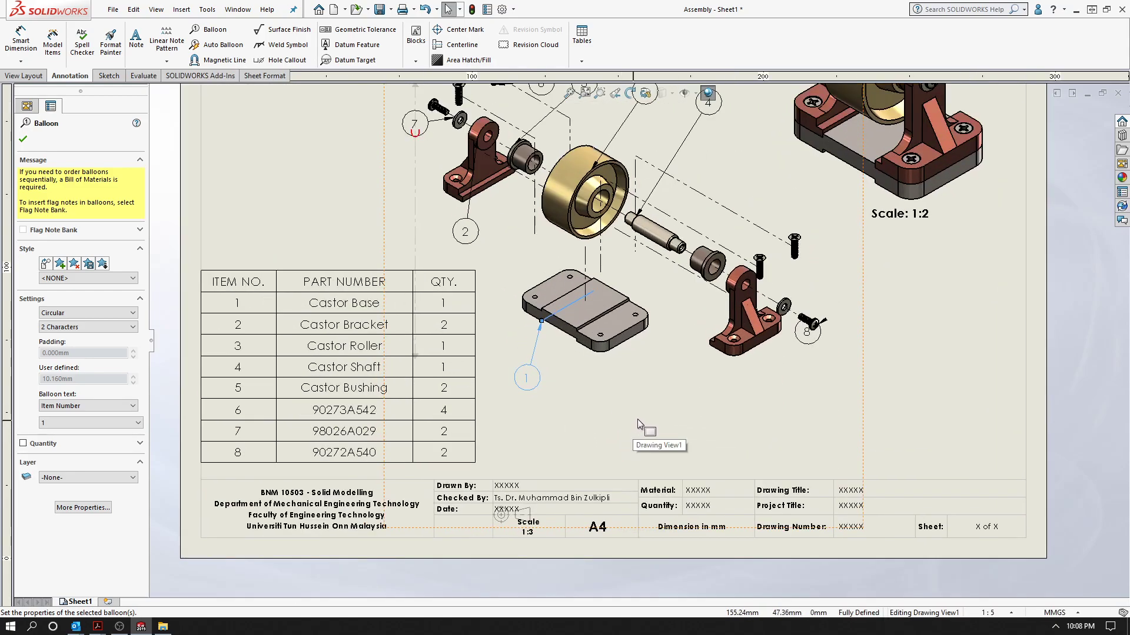
pyautogui.scroll(2, 744, 396)
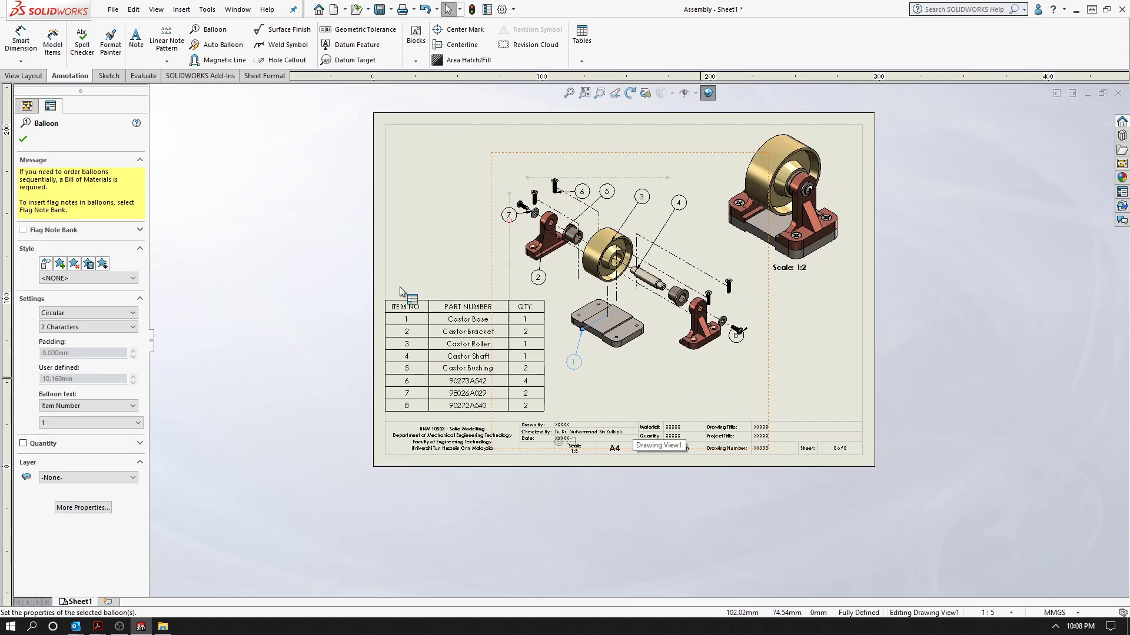
# Undo every auto balloon on the exploded view and reactivate the Balloon tool
pyautogui.click(23, 138)
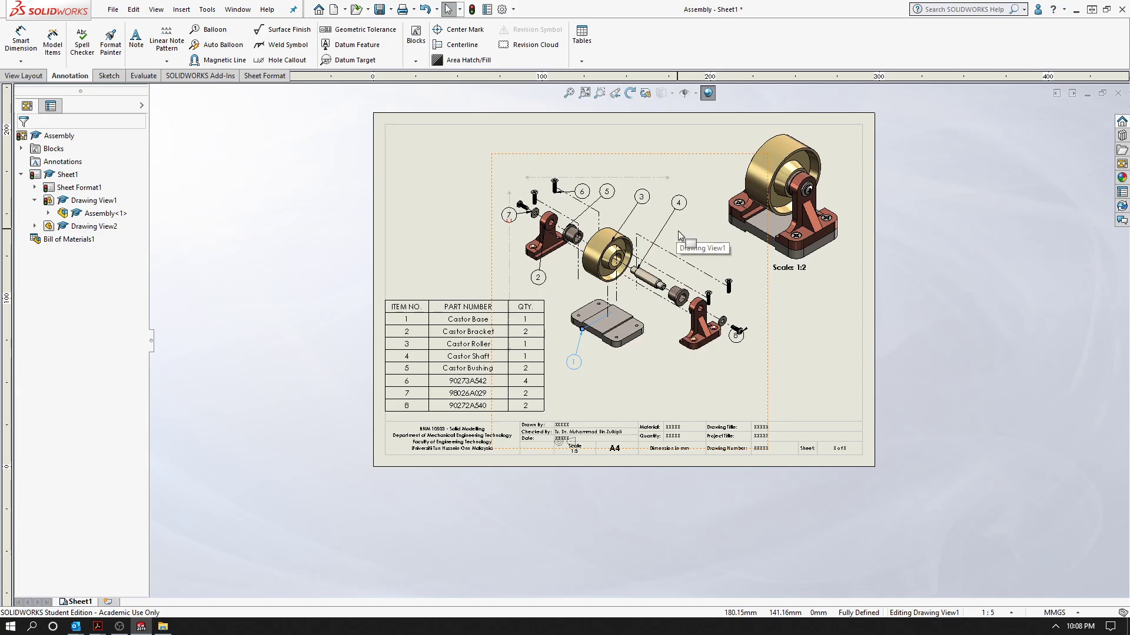
pyautogui.scroll(-1, 678, 231)
pyautogui.scroll(-1, 676, 241)
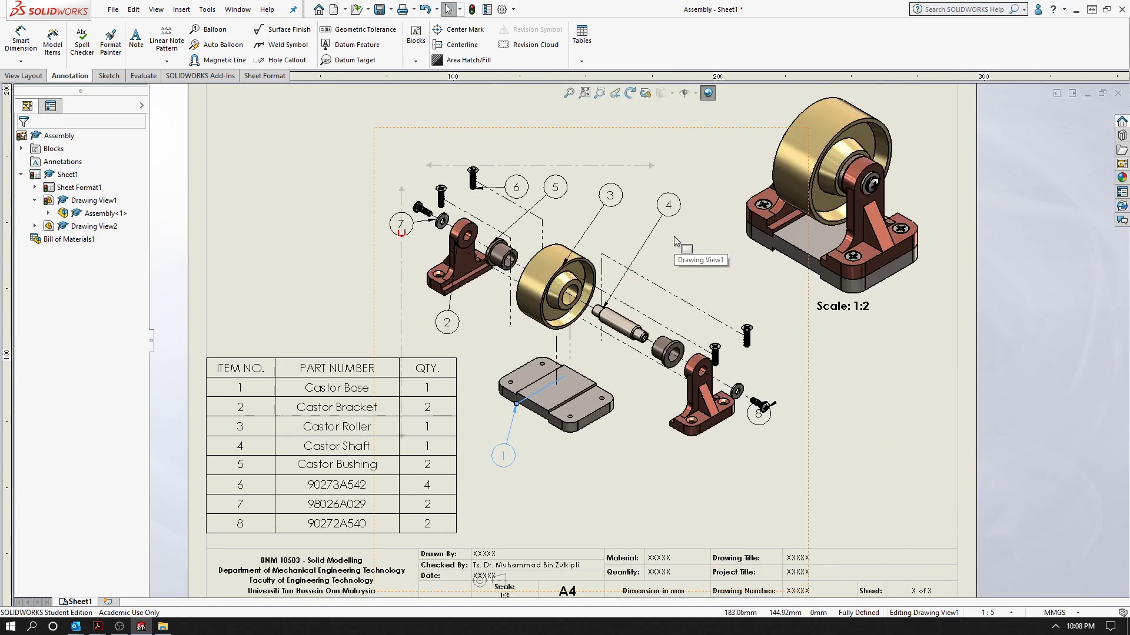
pyautogui.hotkey('ctrl', 'z')
pyautogui.hotkey('ctrl', 'z')
pyautogui.hotkey('ctrl', 'z')
pyautogui.hotkey('ctrl', 'z')
pyautogui.hotkey('ctrl', 'z')
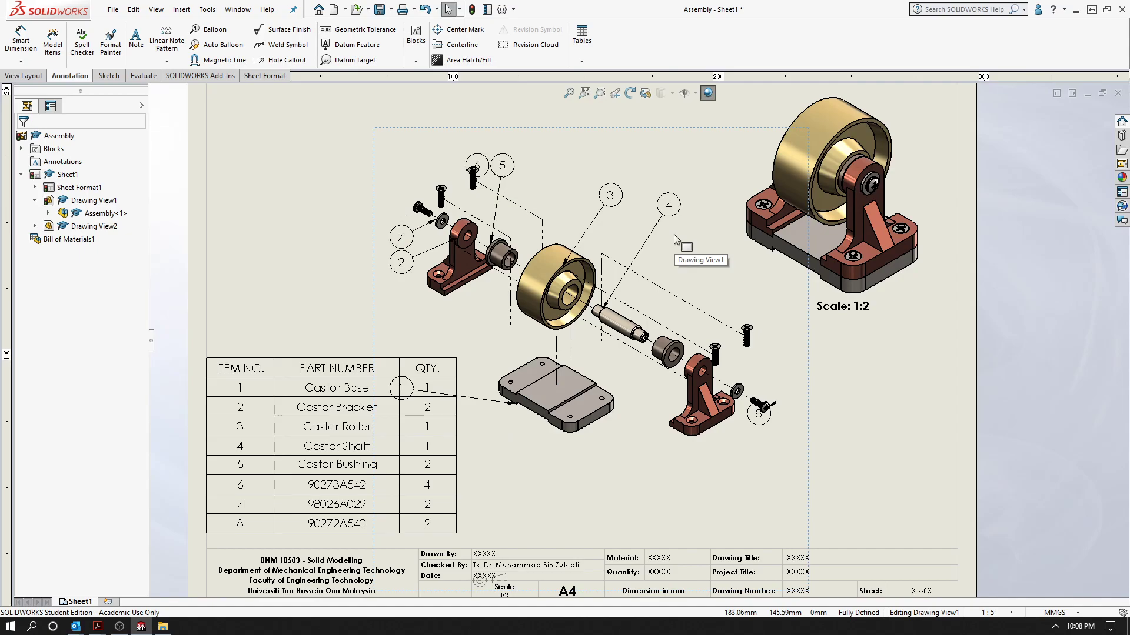
pyautogui.hotkey('ctrl', 'z')
pyautogui.hotkey('ctrl', 'z')
pyautogui.hotkey('ctrl', 'z')
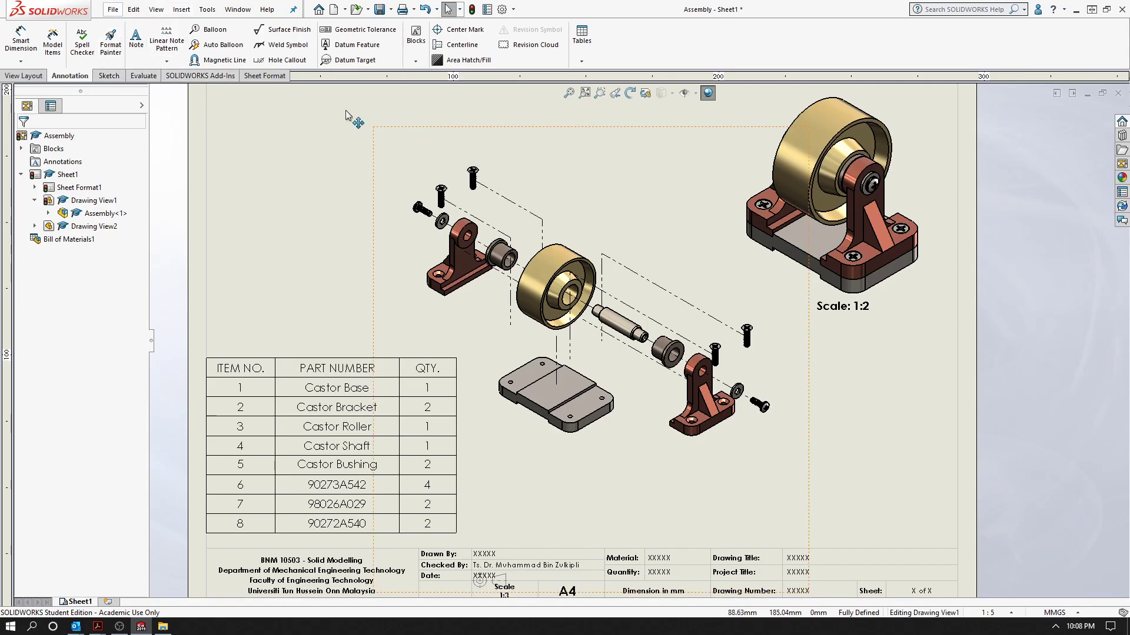
pyautogui.click(214, 33)
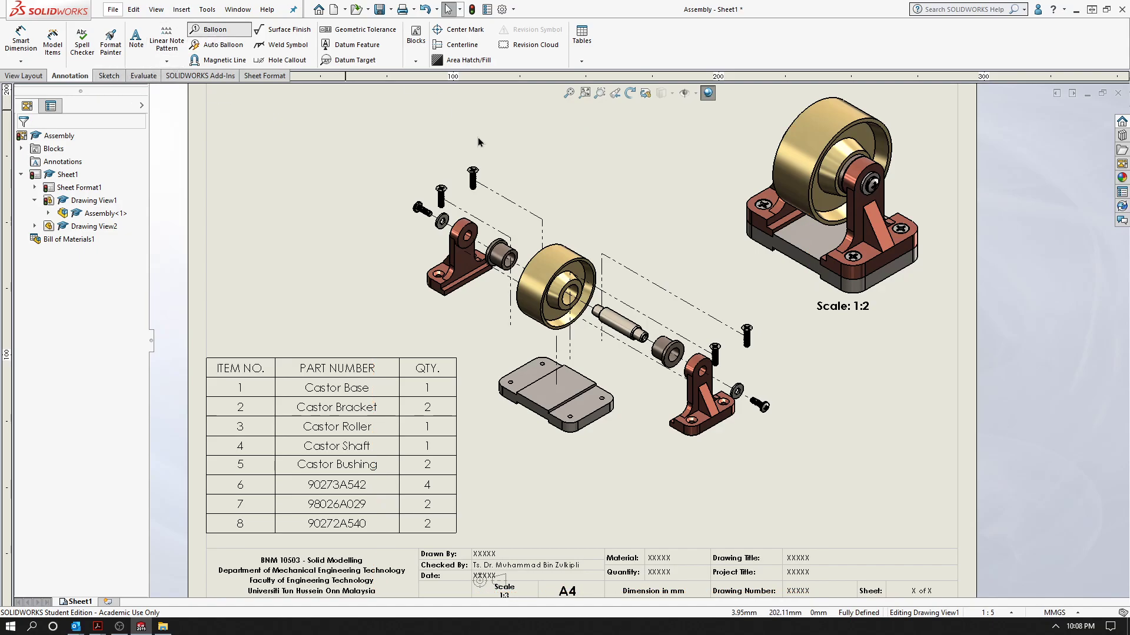
pyautogui.scroll(-2, 673, 240)
# Balloon the roller as 3 above it and the Castor Base as 1 below it
pyautogui.scroll(1, 880, 413)
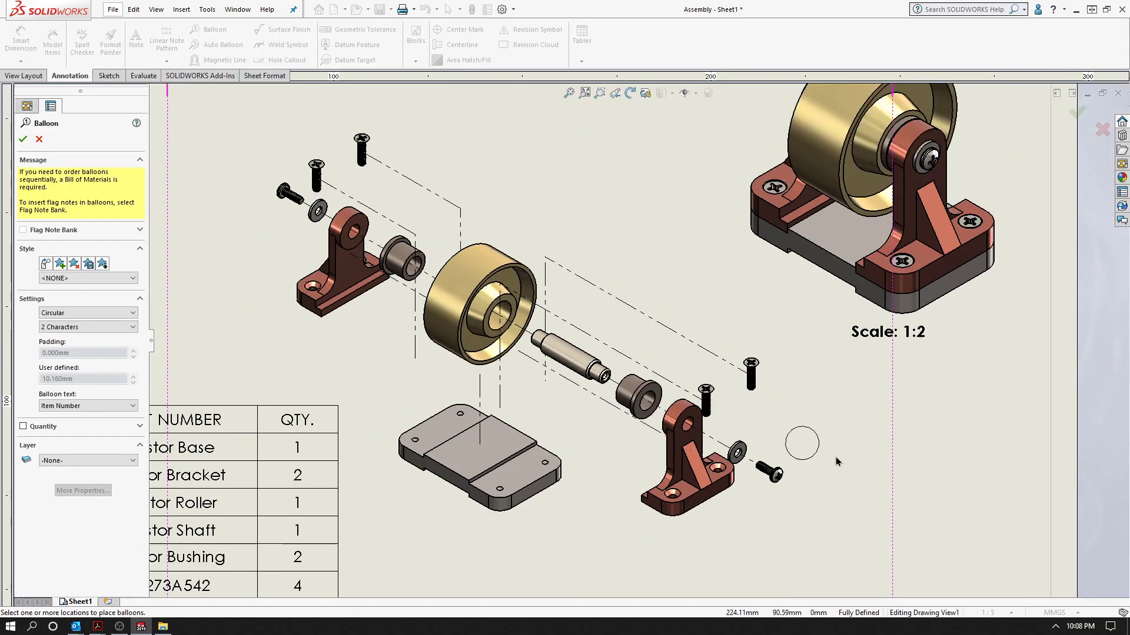
pyautogui.click(496, 253)
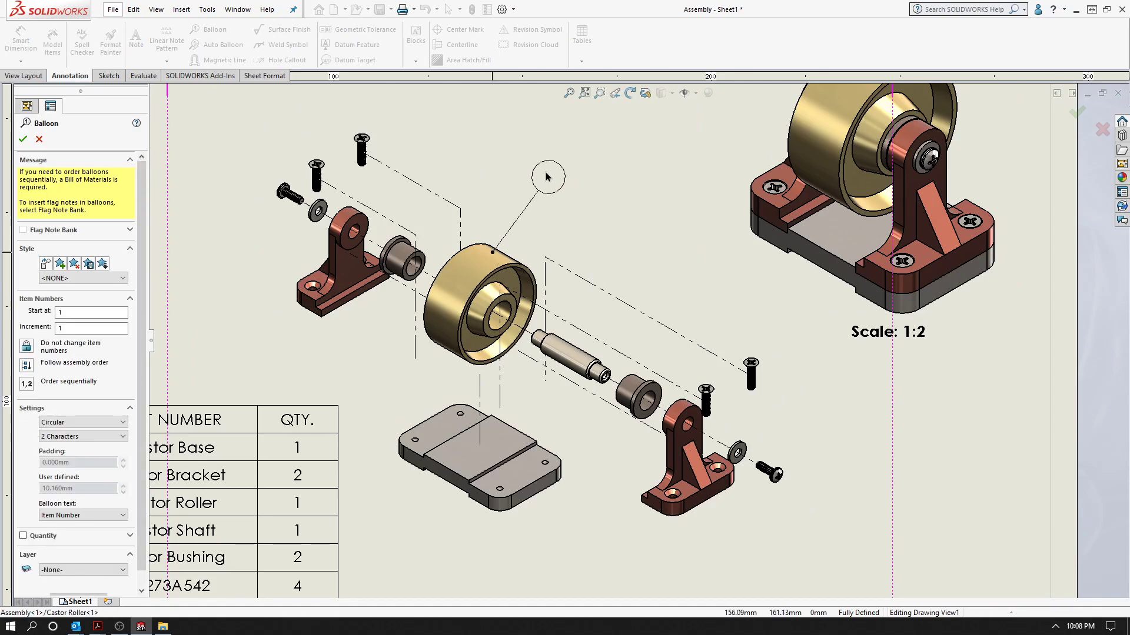
pyautogui.click(550, 177)
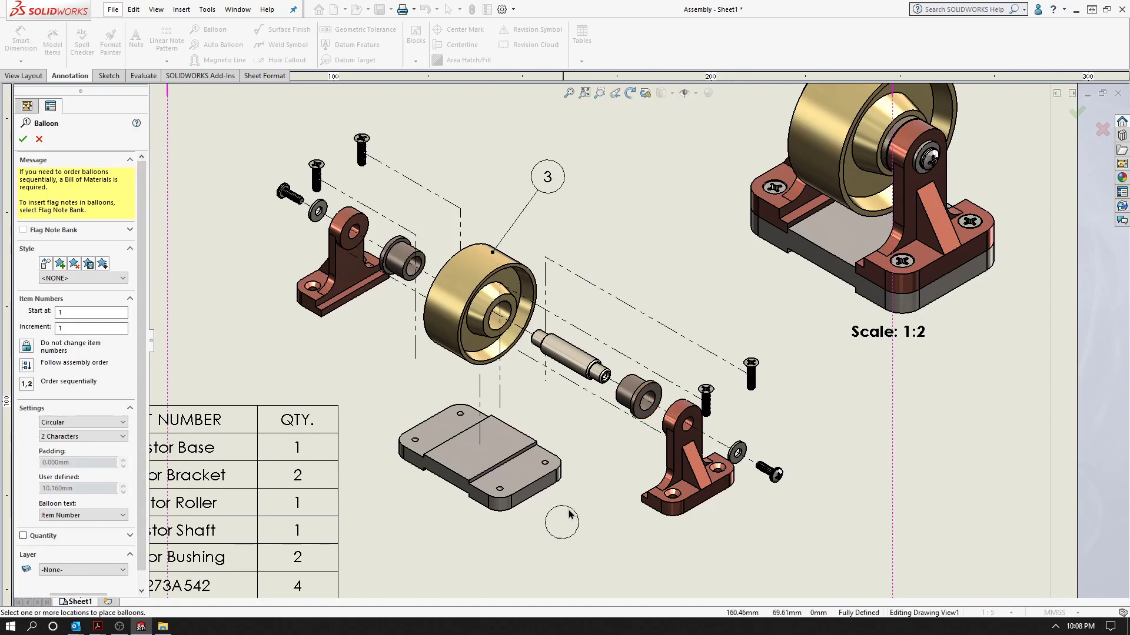
pyautogui.scroll(1, 576, 500)
pyautogui.scroll(1, 565, 459)
pyautogui.click(539, 411)
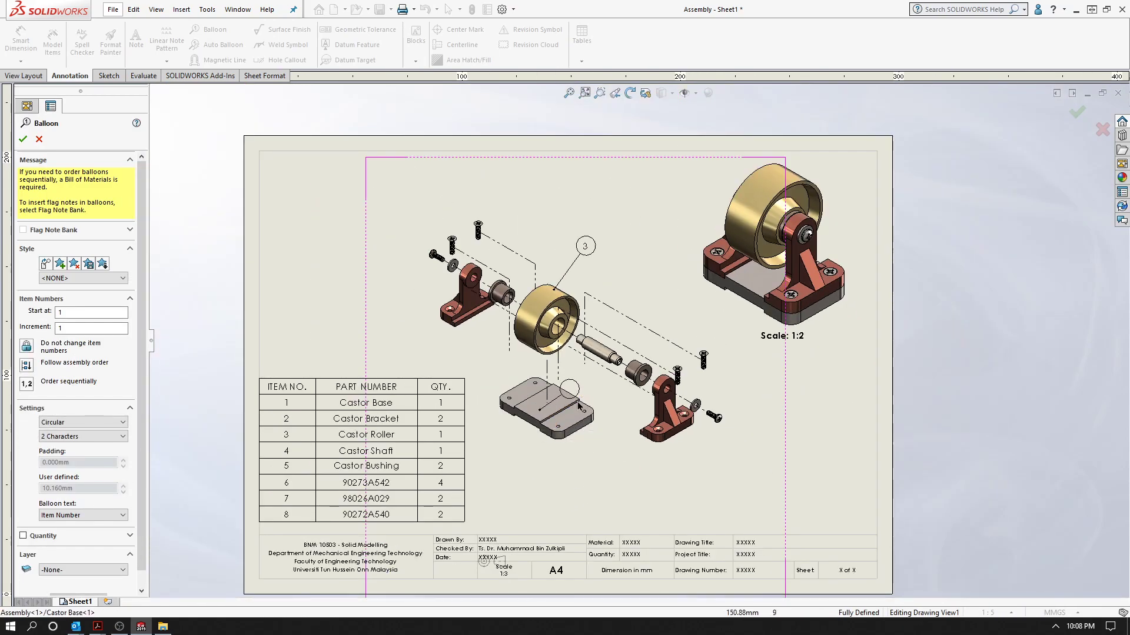
pyautogui.click(510, 469)
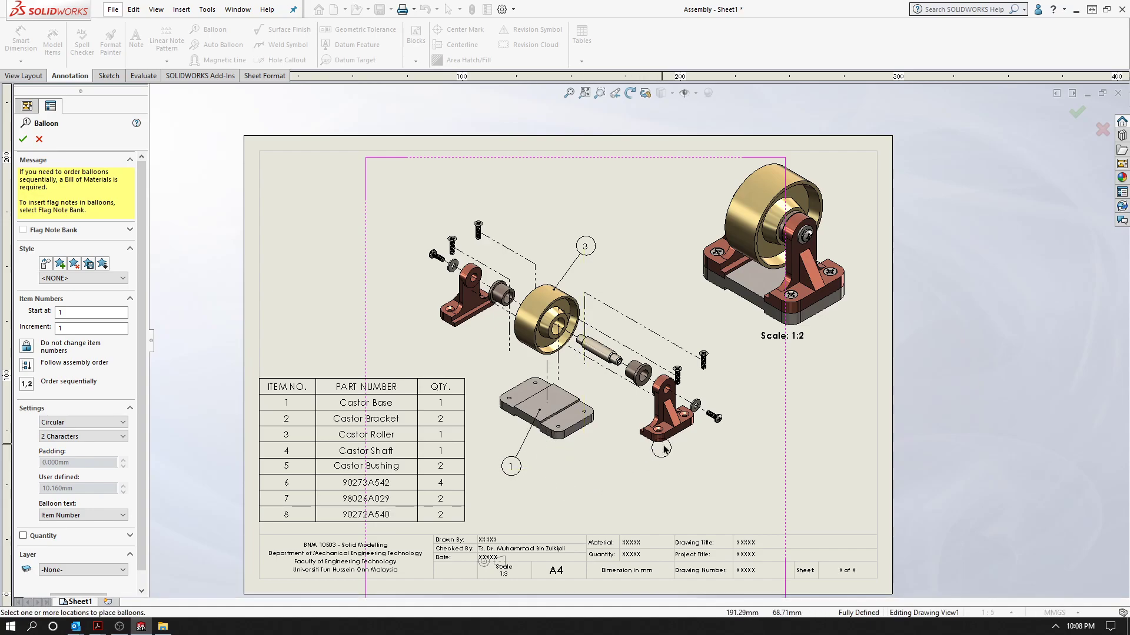
# Add balloon 6 to the upper screw and a second 6 to the lower screw
pyautogui.scroll(-2, 643, 396)
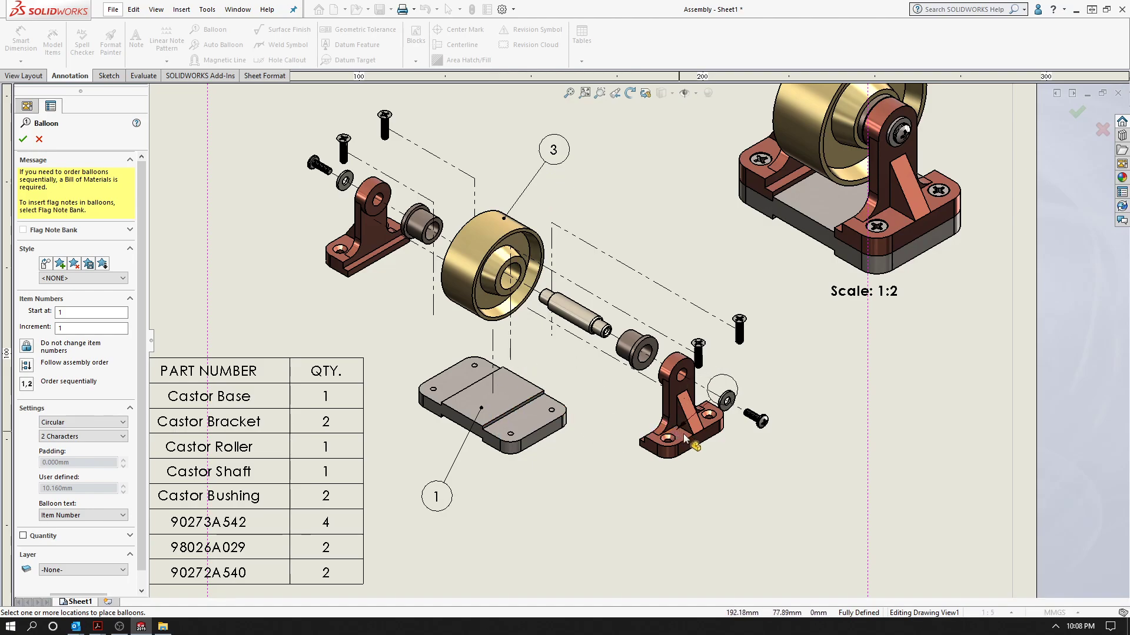
pyautogui.click(741, 319)
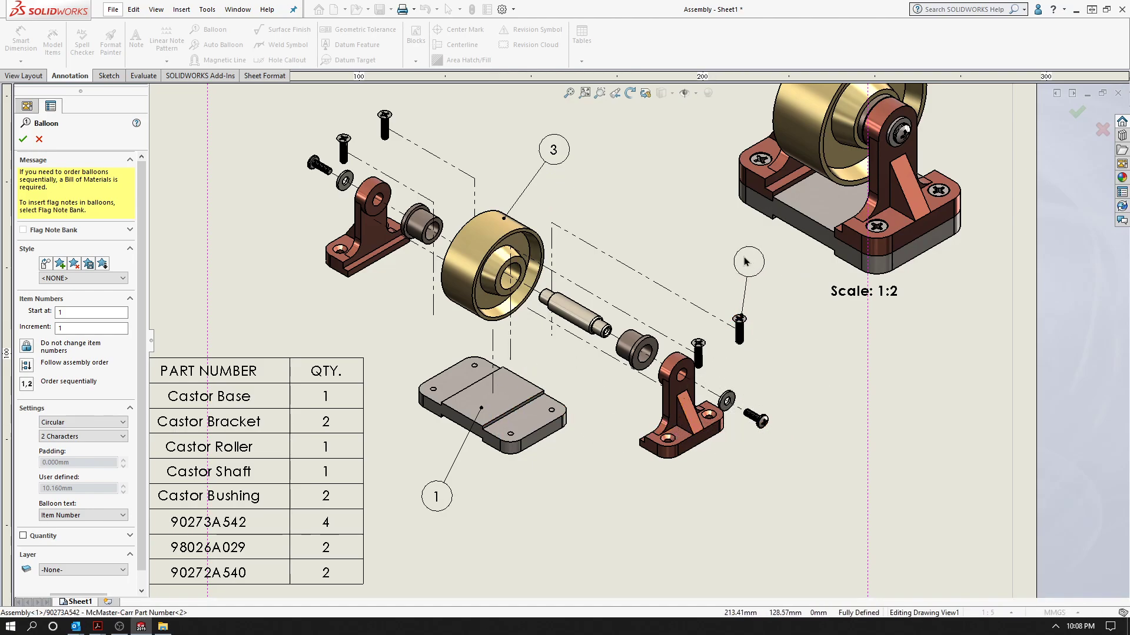
pyautogui.click(770, 272)
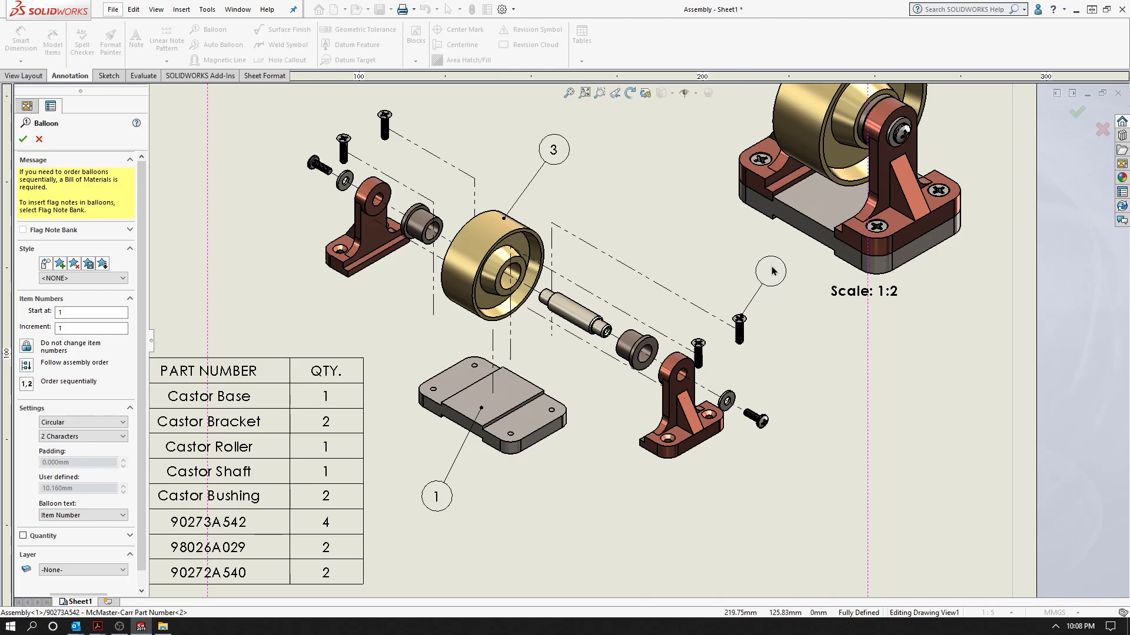
pyautogui.click(701, 345)
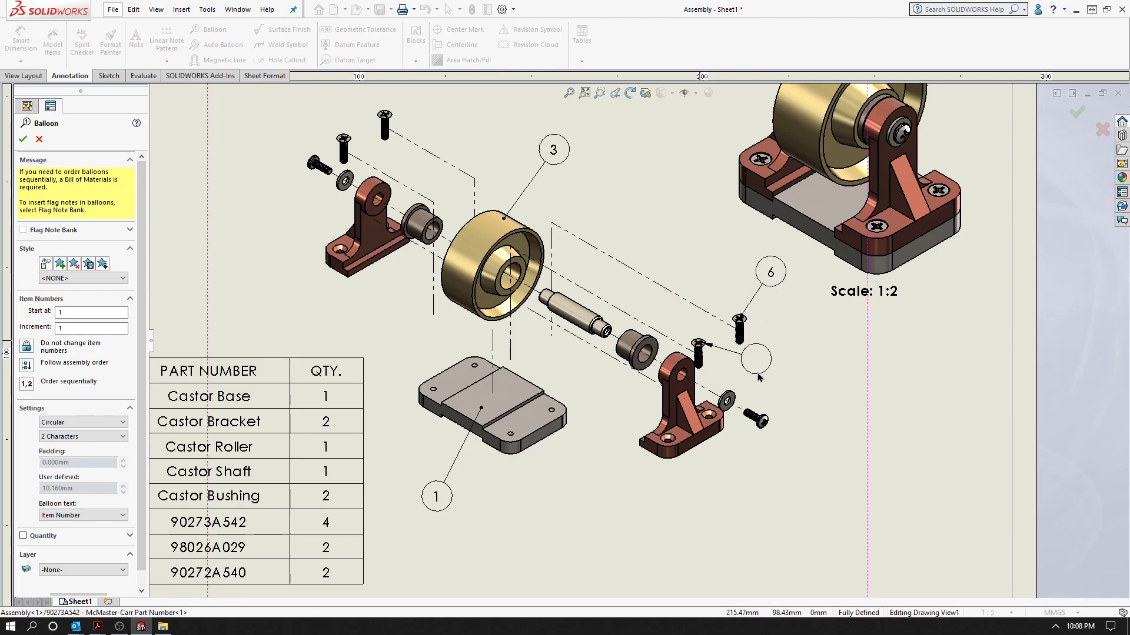
pyautogui.click(761, 380)
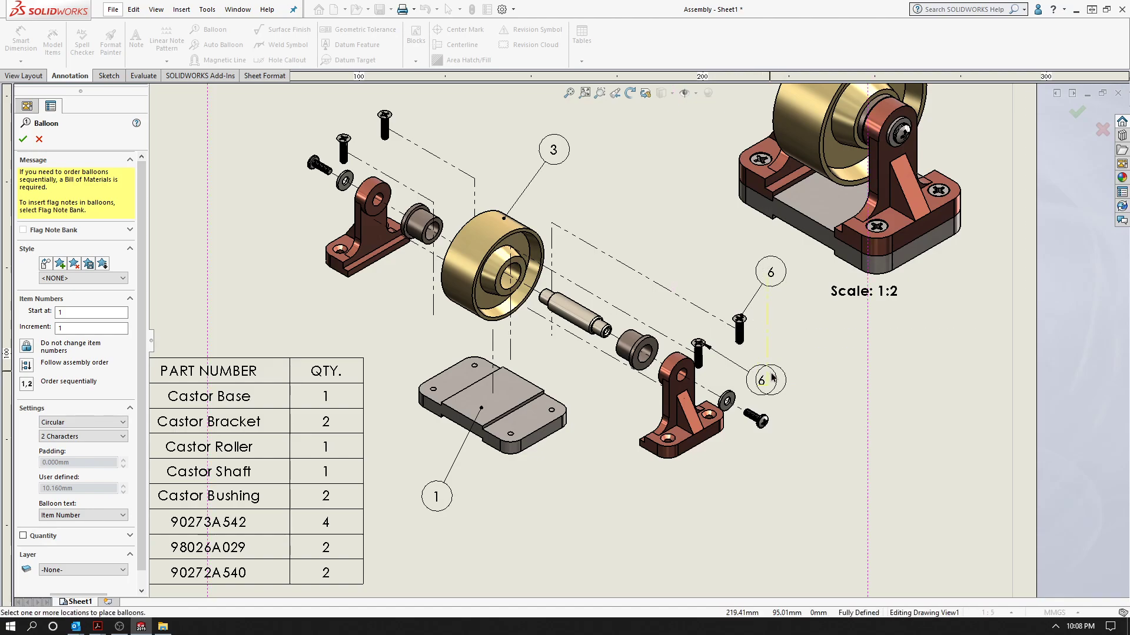
pyautogui.press('Escape')
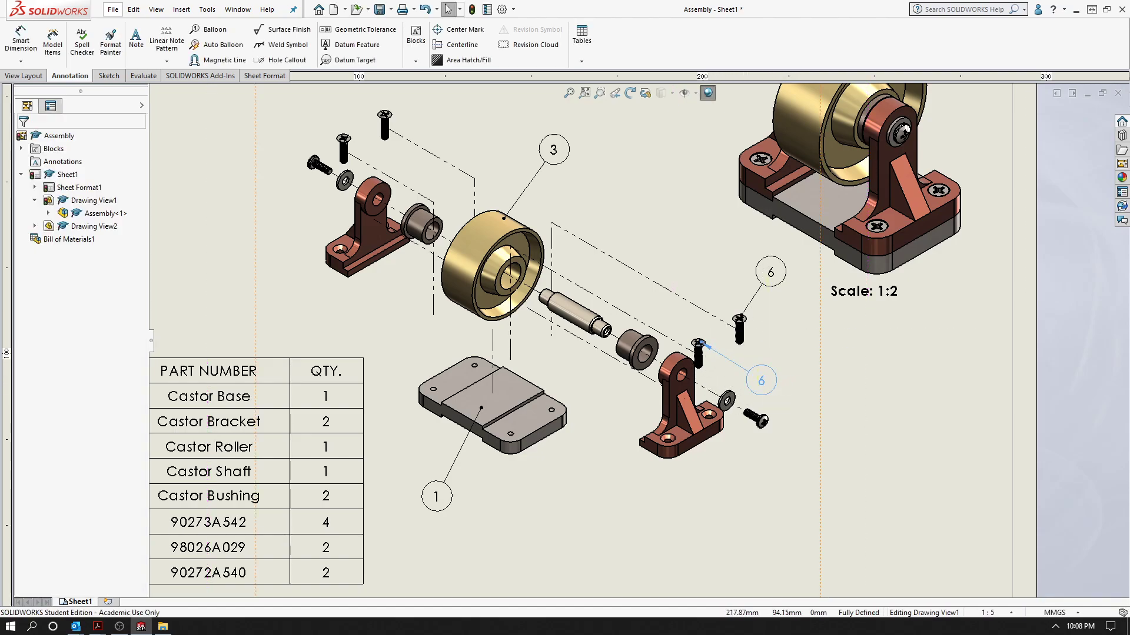
# Delete the duplicate balloon 6; add balloons 8, 7 and 2 to the side screw, washer and bracket
pyautogui.click(704, 346)
pyautogui.press('Delete')
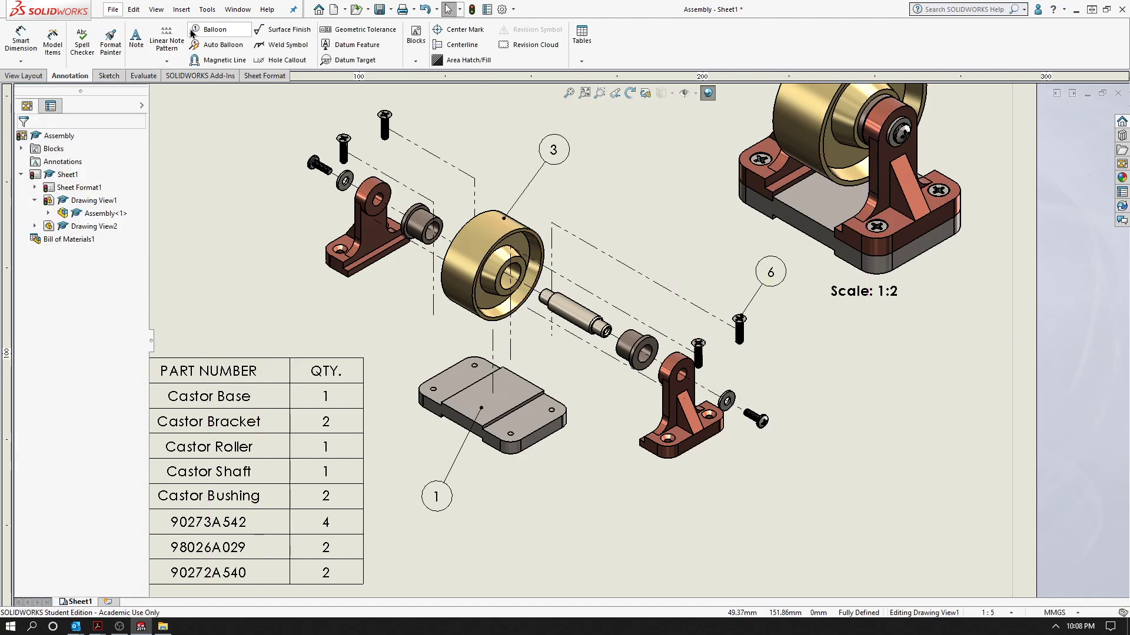
pyautogui.click(206, 29)
pyautogui.click(764, 420)
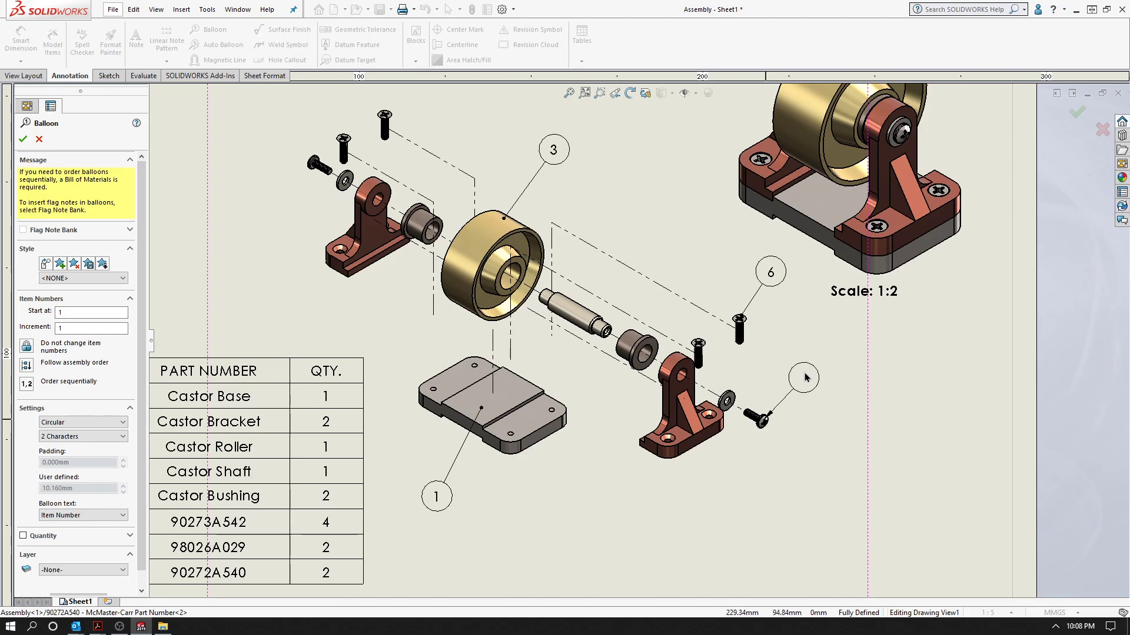
pyautogui.click(801, 381)
pyautogui.click(726, 402)
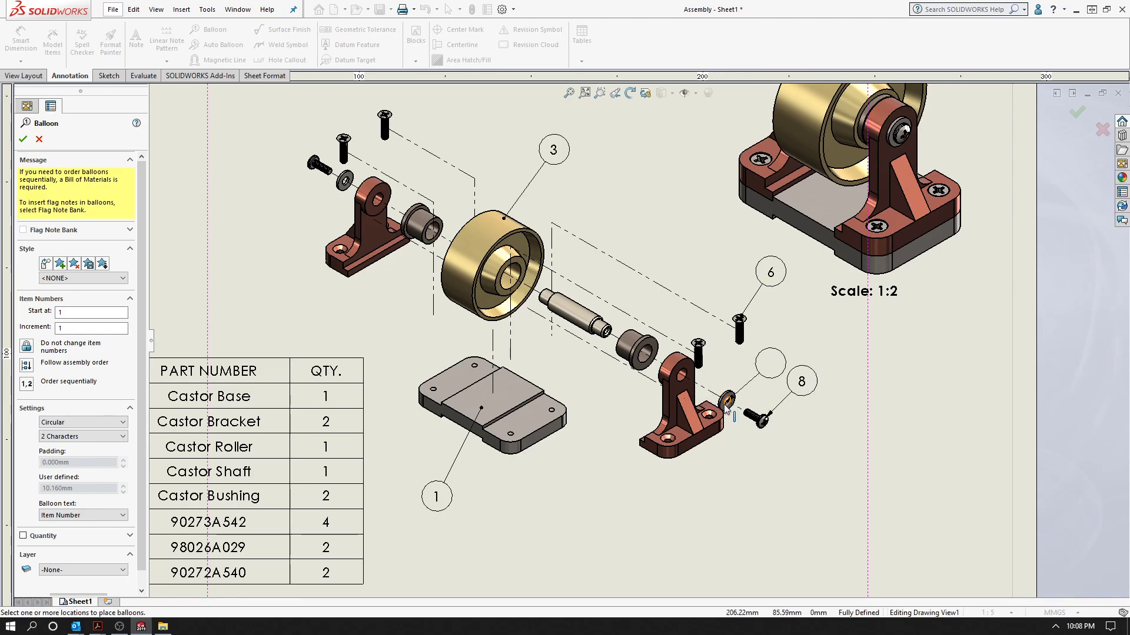
pyautogui.click(699, 481)
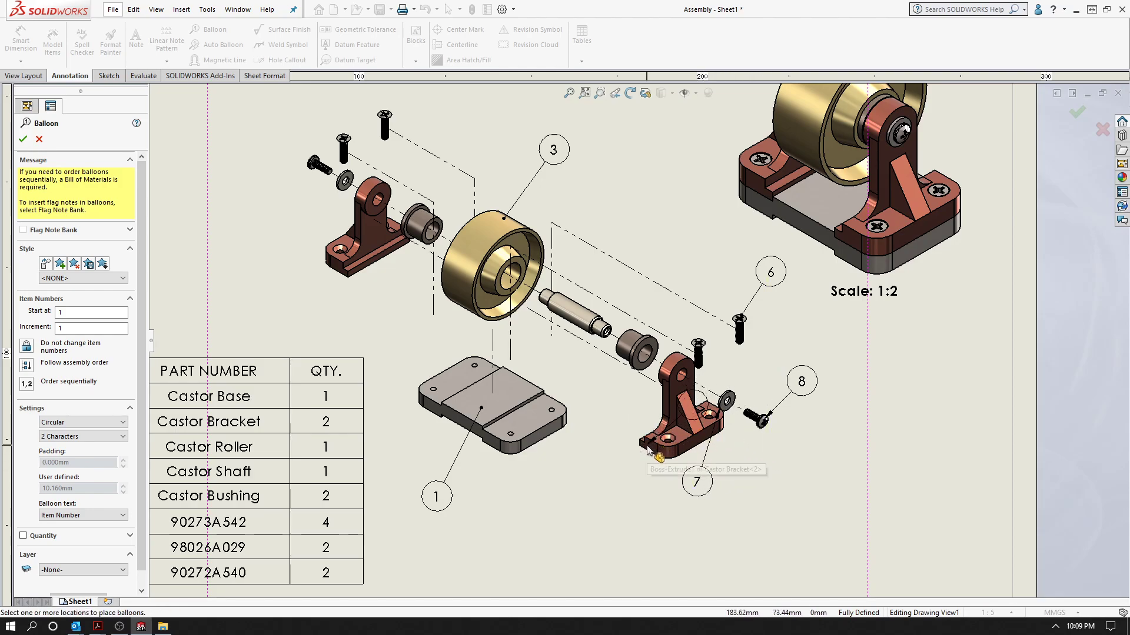
pyautogui.click(586, 502)
pyautogui.press('Escape')
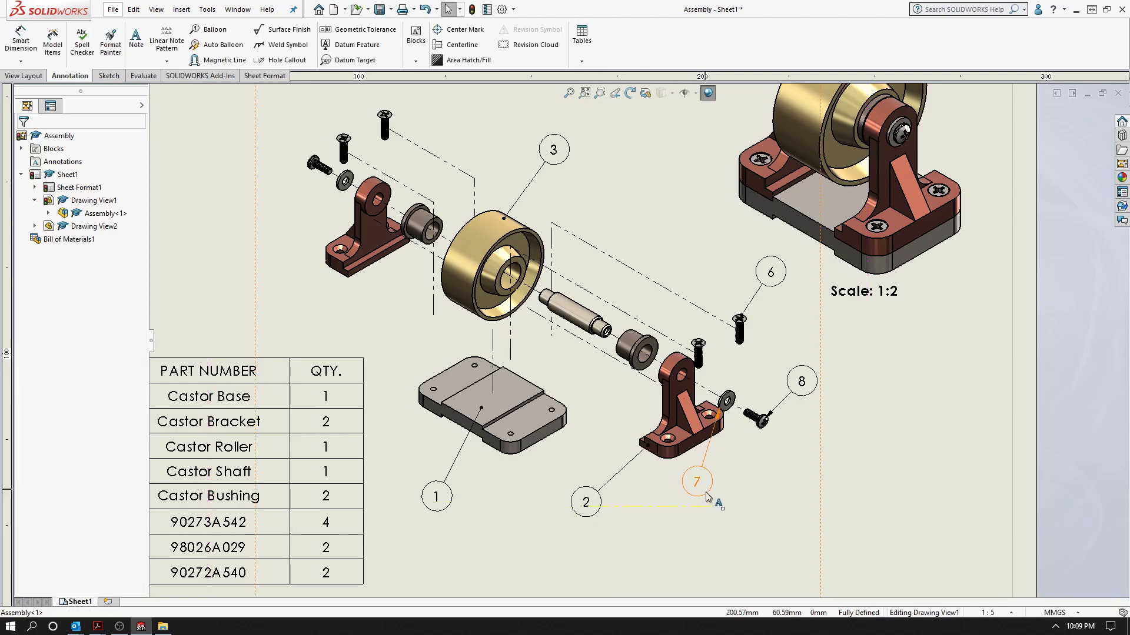
# Reposition balloon 7 below the bracket with its leader on the washer, and nudge balloon 8 left
pyautogui.moveTo(697, 482); pyautogui.dragTo(693, 502)
pyautogui.moveTo(706, 437); pyautogui.dragTo(719, 406)
pyautogui.press('Escape')
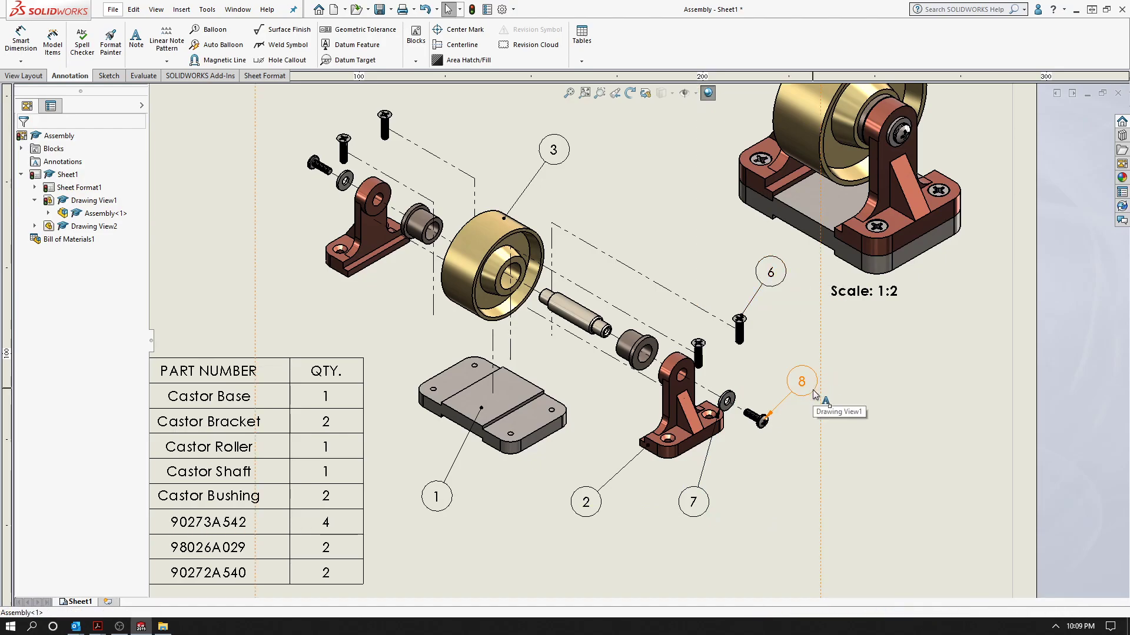
pyautogui.moveTo(813, 392)
pyautogui.mouseDown()
pyautogui.moveTo(798, 393)
pyautogui.moveTo(783, 366)
pyautogui.mouseUp()
pyautogui.click(781, 293)
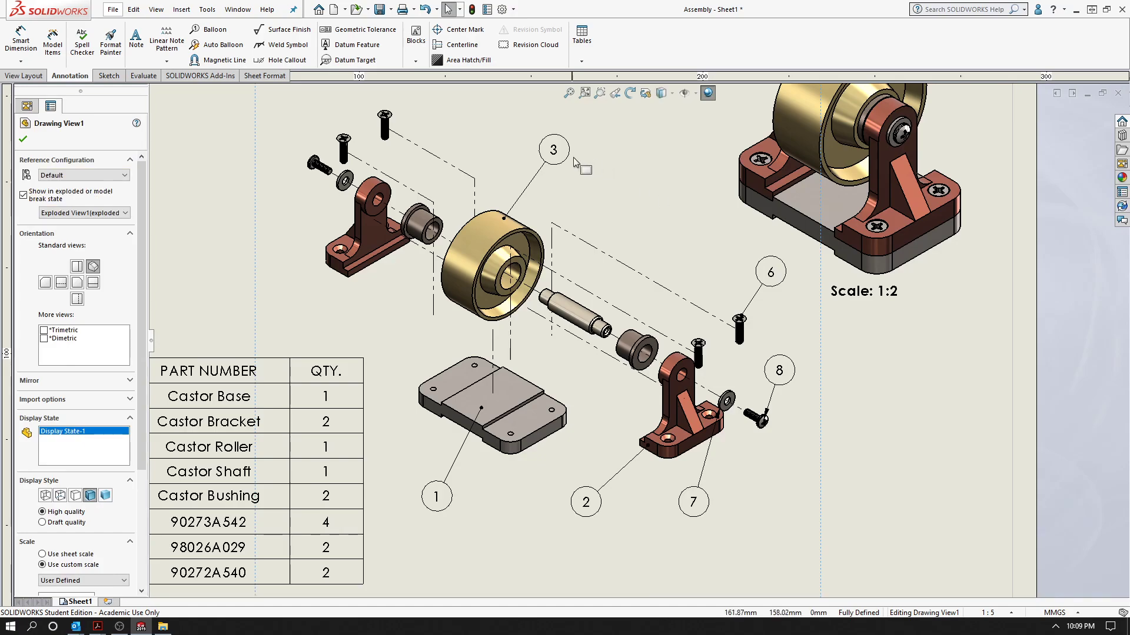
# Add balloon 4 on the Castor Shaft and balloon 5 on the Castor Bushing
pyautogui.click(213, 30)
pyautogui.click(579, 312)
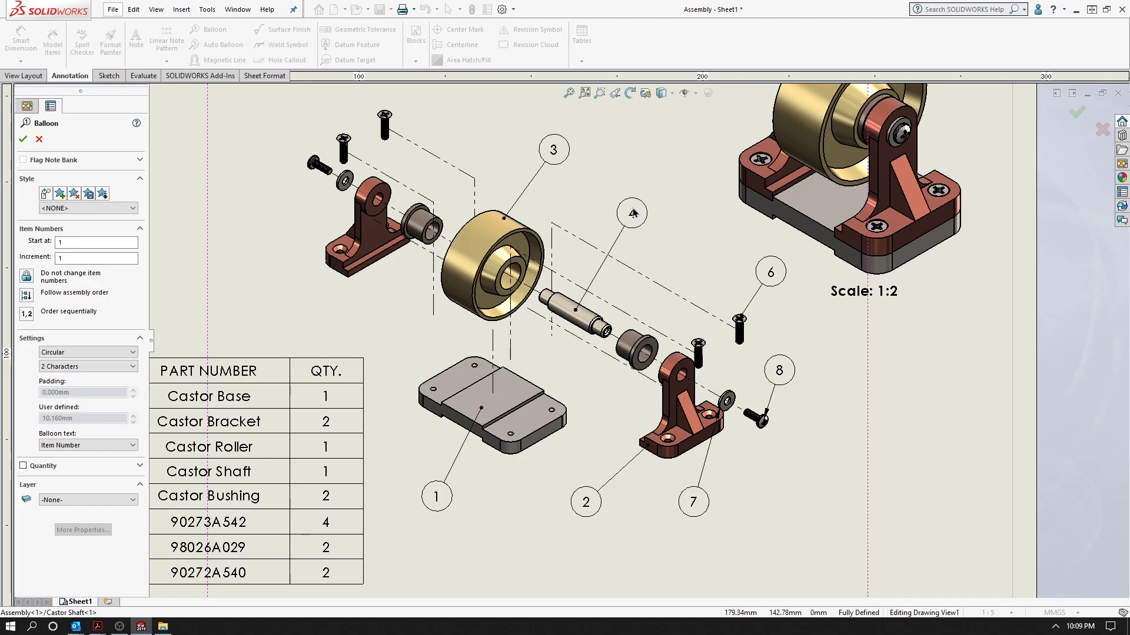
pyautogui.press('Escape')
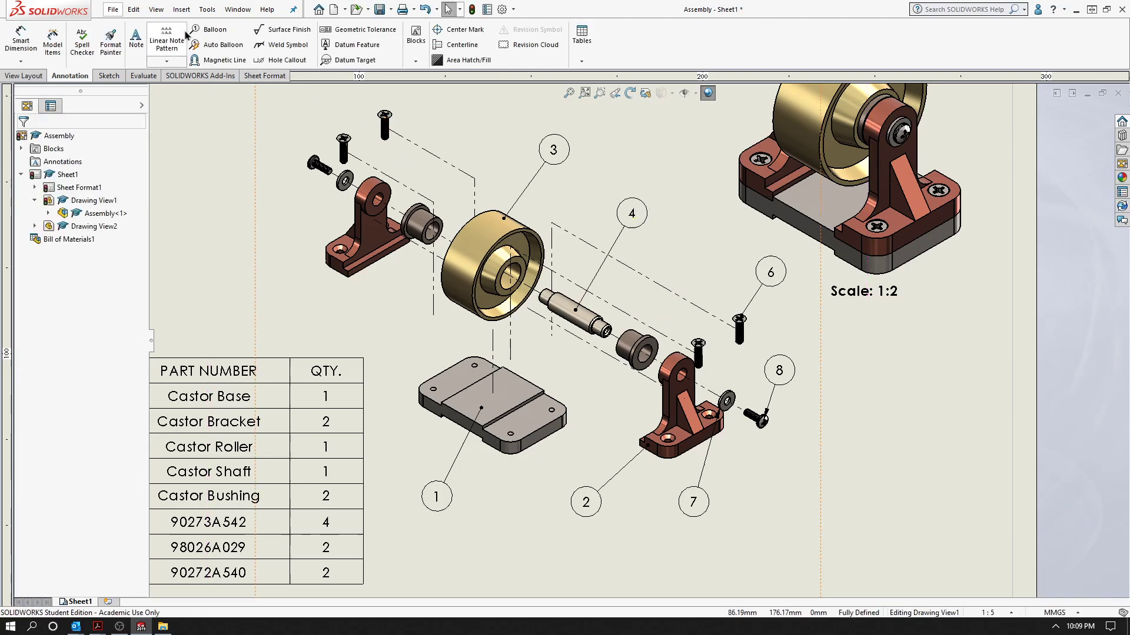
pyautogui.click(421, 218)
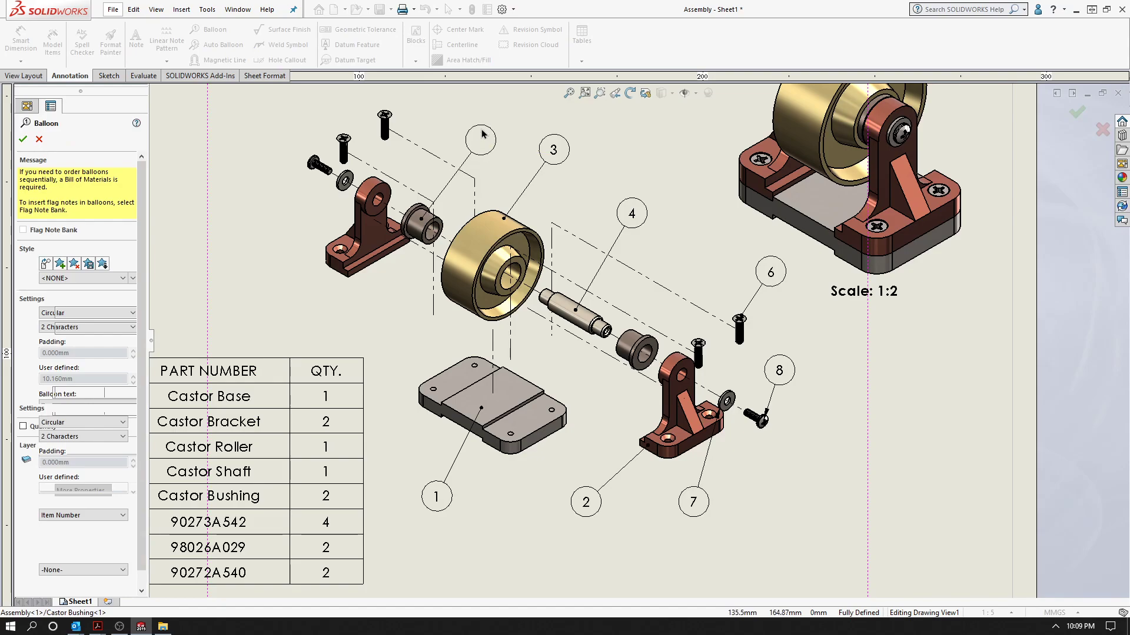
pyautogui.click(475, 138)
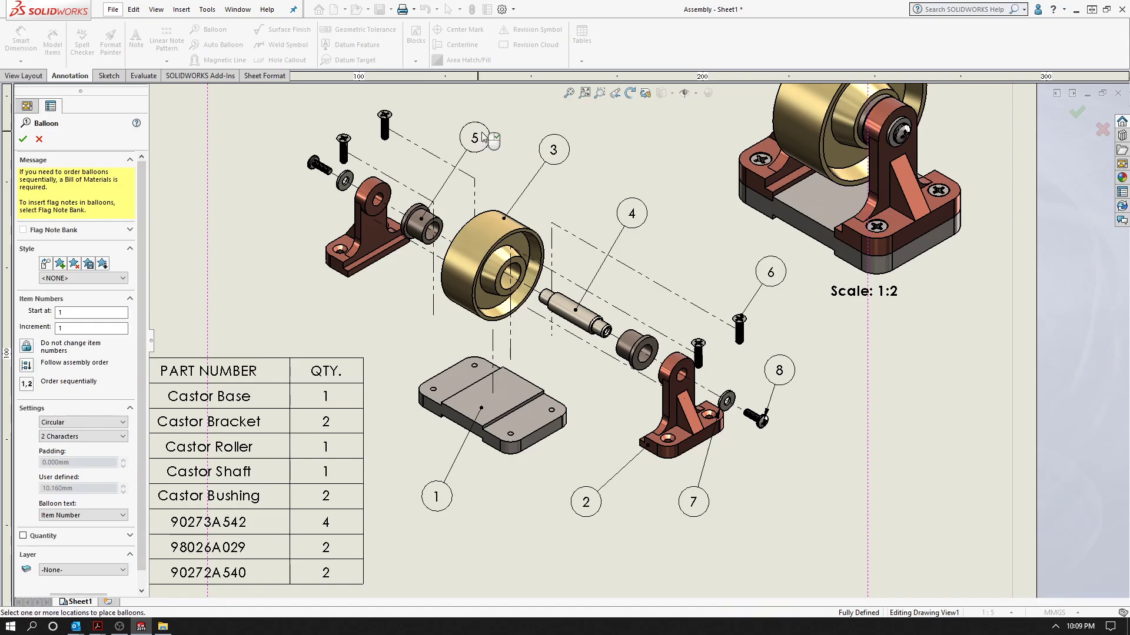
pyautogui.press('Escape')
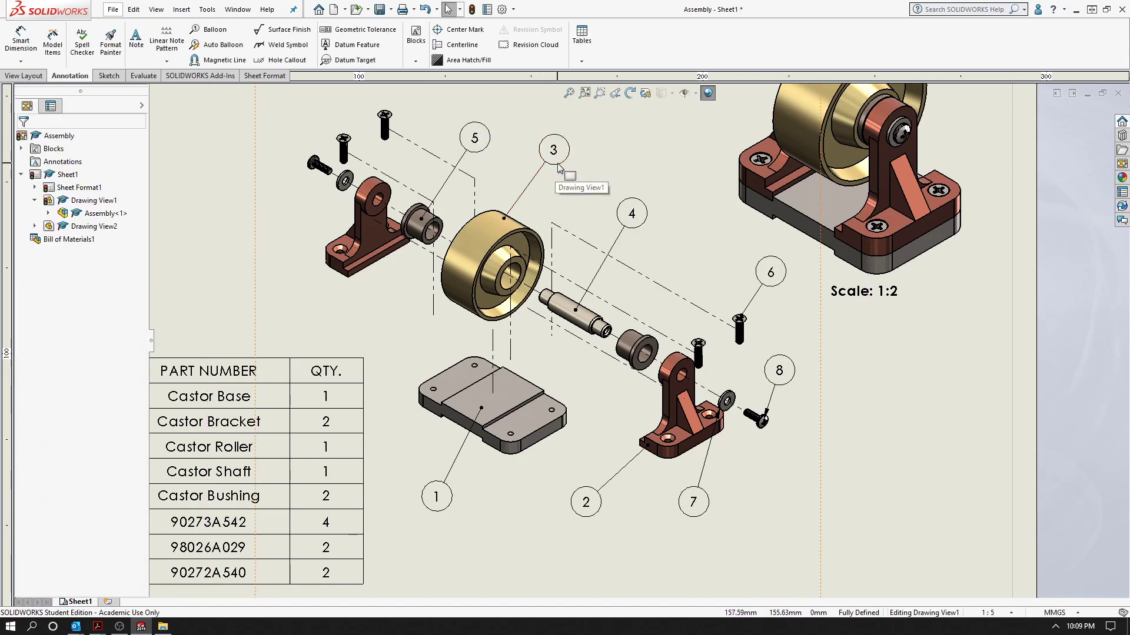
# Move balloon 3 slightly lower above the roller and fit the sheet in view
pyautogui.click(556, 172)
pyautogui.press('Escape')
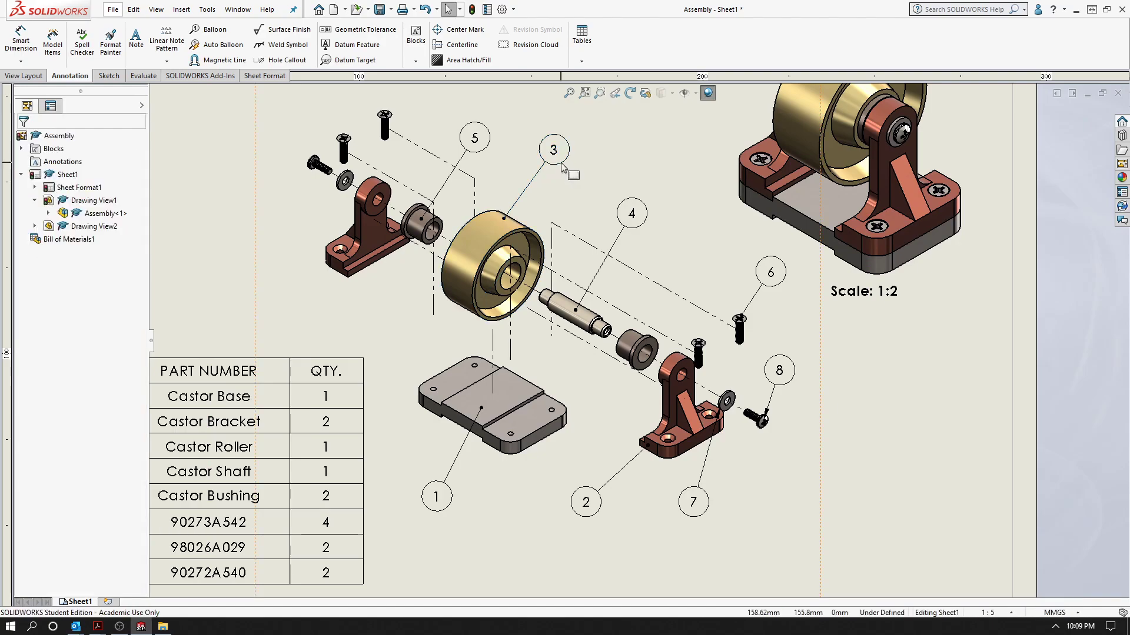
pyautogui.click(556, 166)
pyautogui.press('Escape')
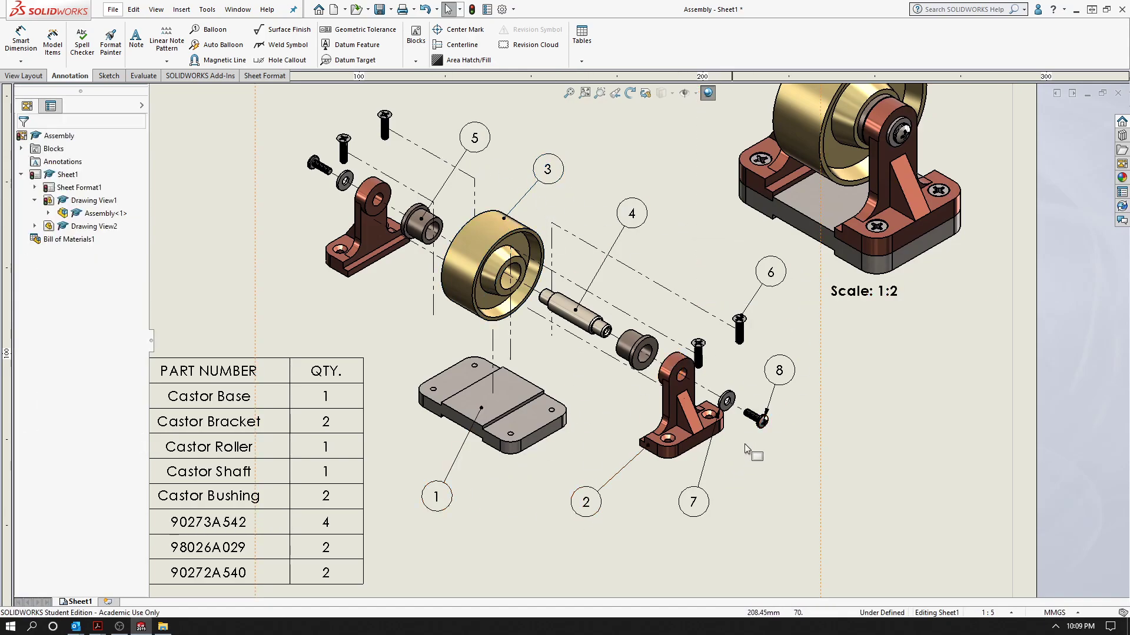
pyautogui.press('f')
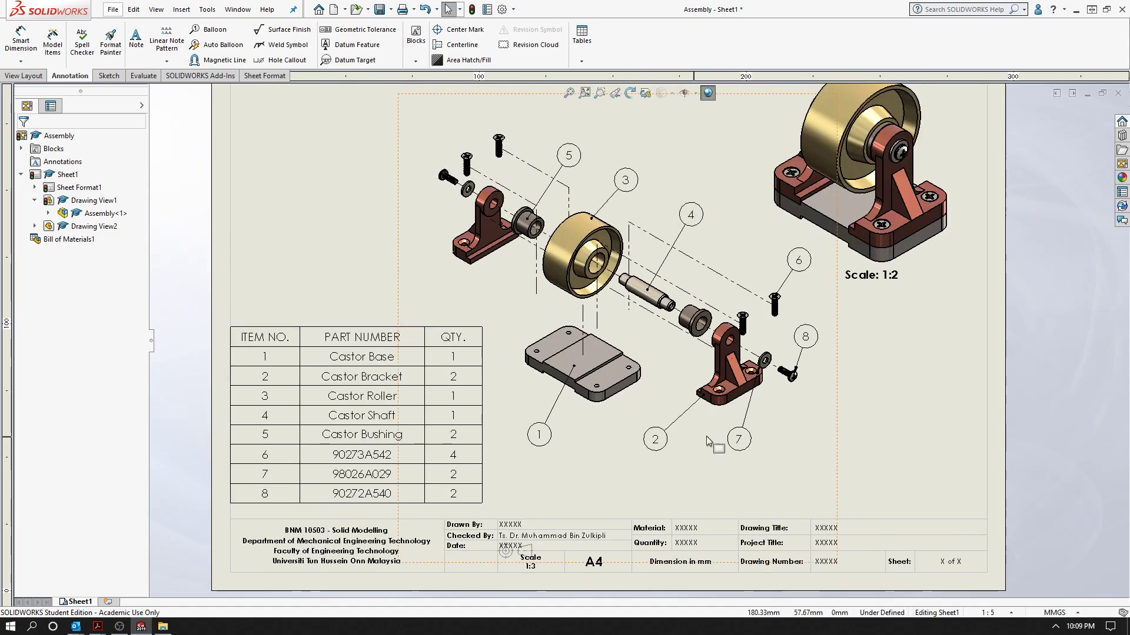
# Fit the whole A4 sheet in the window
pyautogui.click(878, 455)
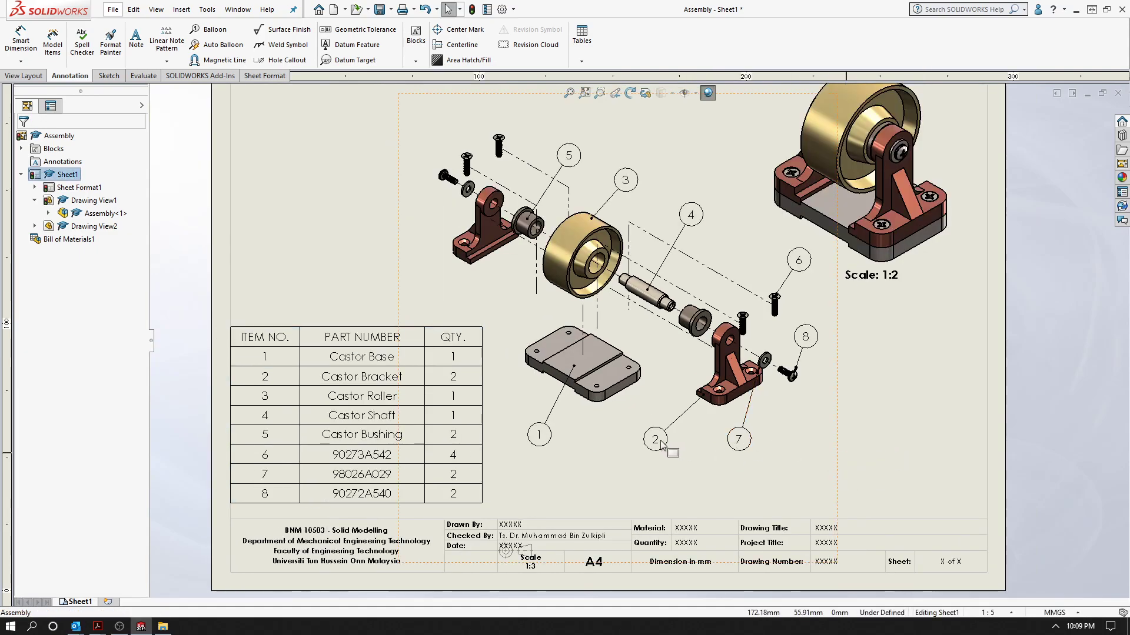
pyautogui.click(687, 215)
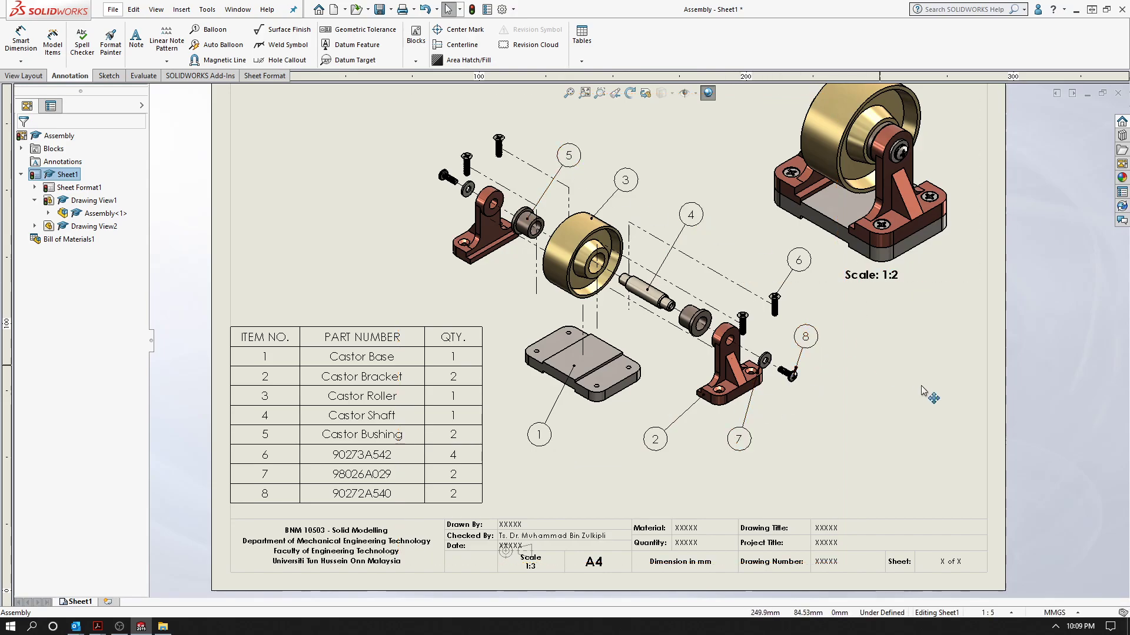
pyautogui.press('f')
pyautogui.scroll(-2, 678, 507)
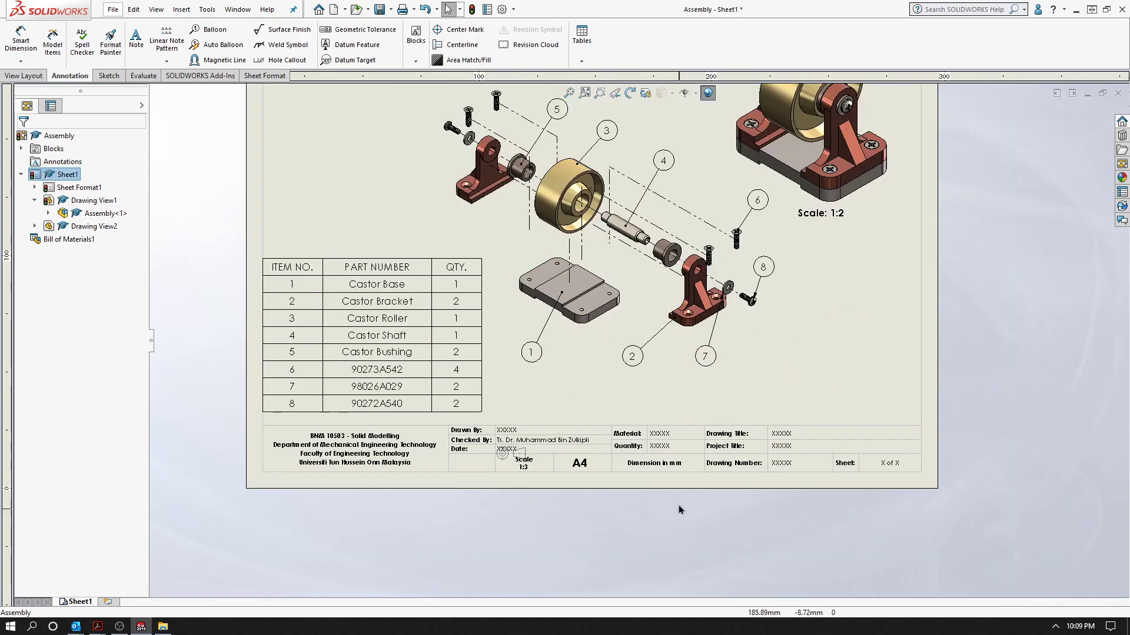
pyautogui.scroll(-2, 479, 518)
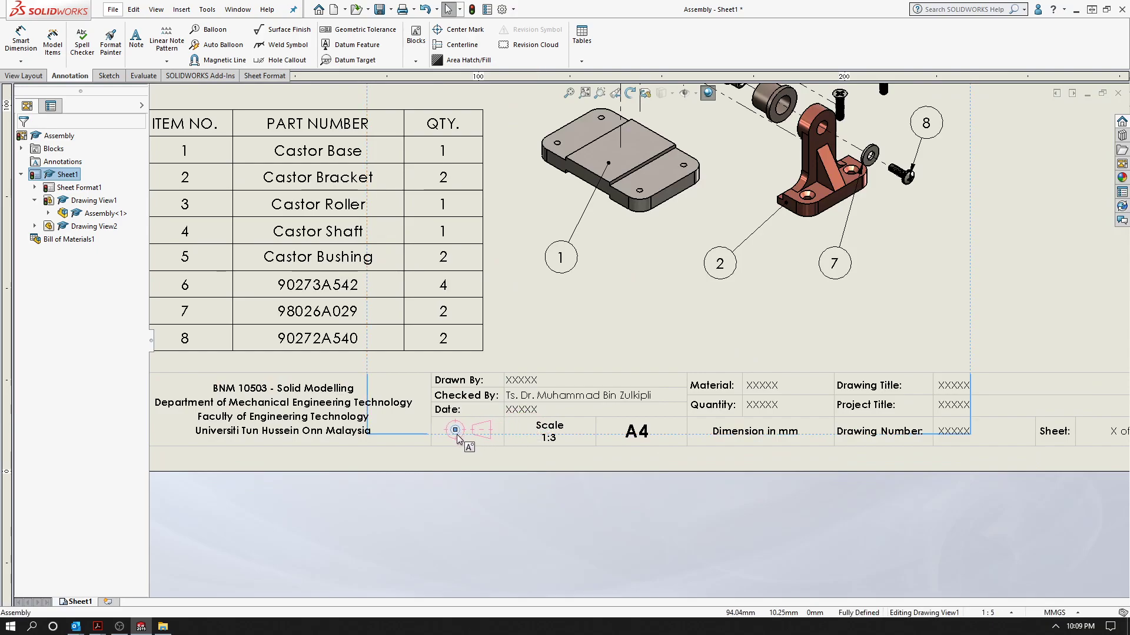
# Drag Drawing View2's Scale: 1:2 note a little left, then deselect it
pyautogui.click(987, 345)
pyautogui.click(1005, 334)
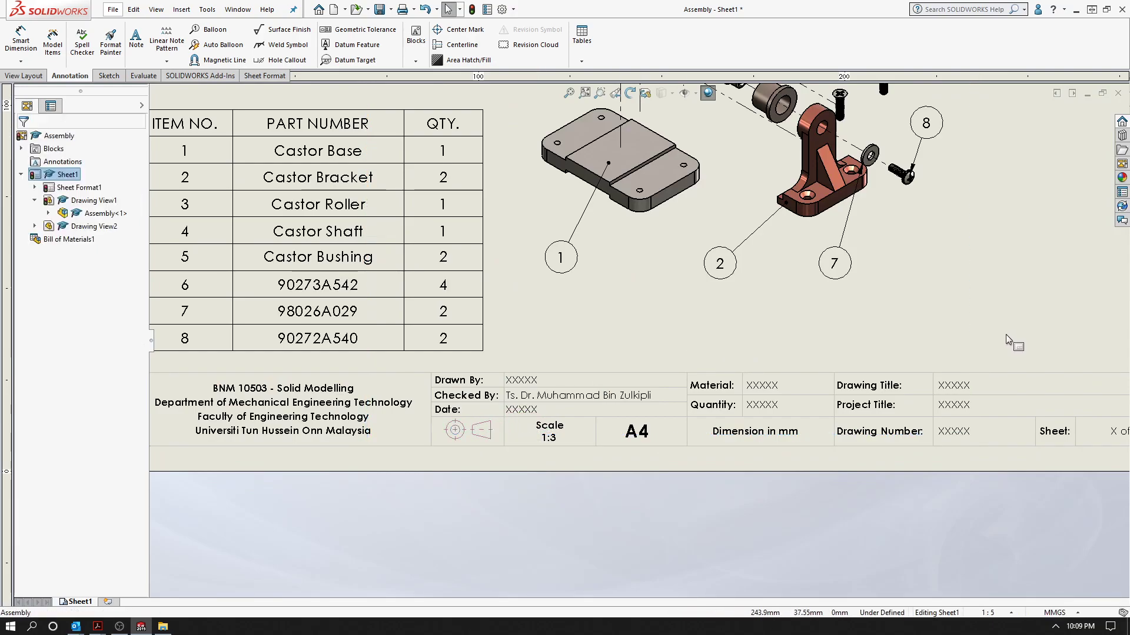
pyautogui.scroll(3, 1005, 335)
pyautogui.scroll(2, 845, 309)
pyautogui.scroll(-2, 661, 284)
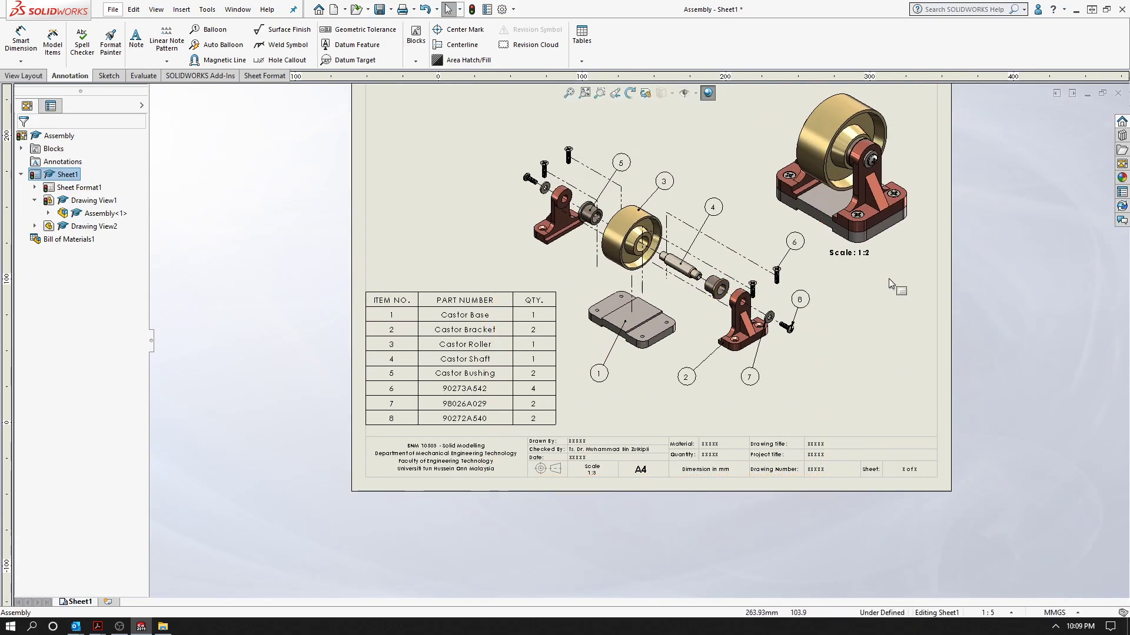
pyautogui.scroll(2, 965, 282)
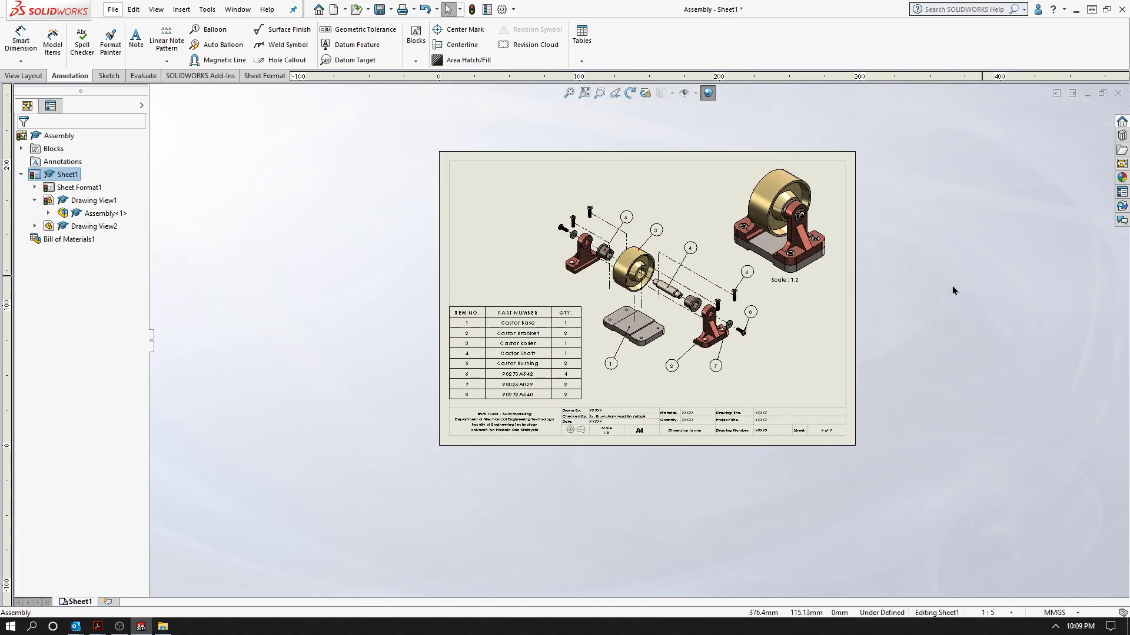
pyautogui.click(791, 283)
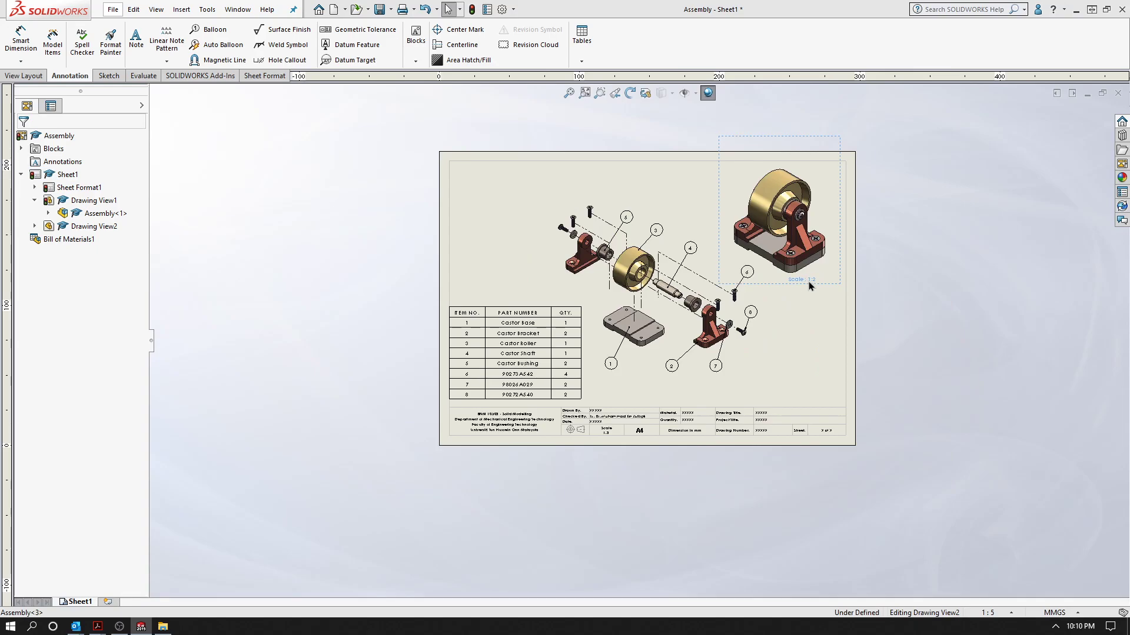
pyautogui.moveTo(809, 283); pyautogui.dragTo(796, 280)
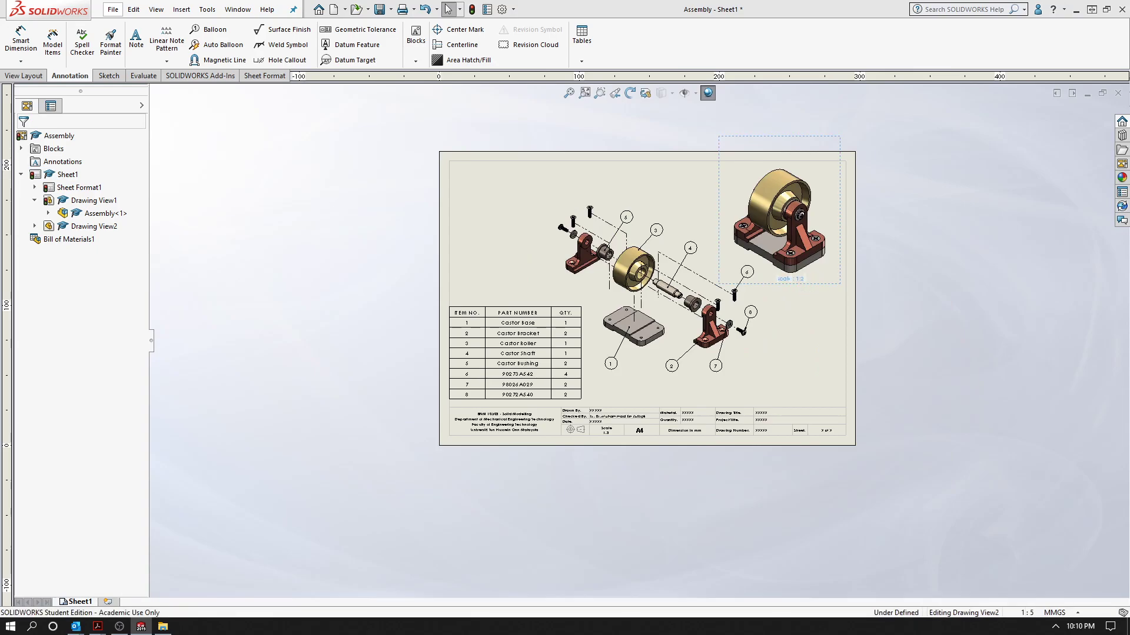
pyautogui.click(797, 316)
pyautogui.scroll(1, 800, 314)
pyautogui.scroll(-2, 706, 294)
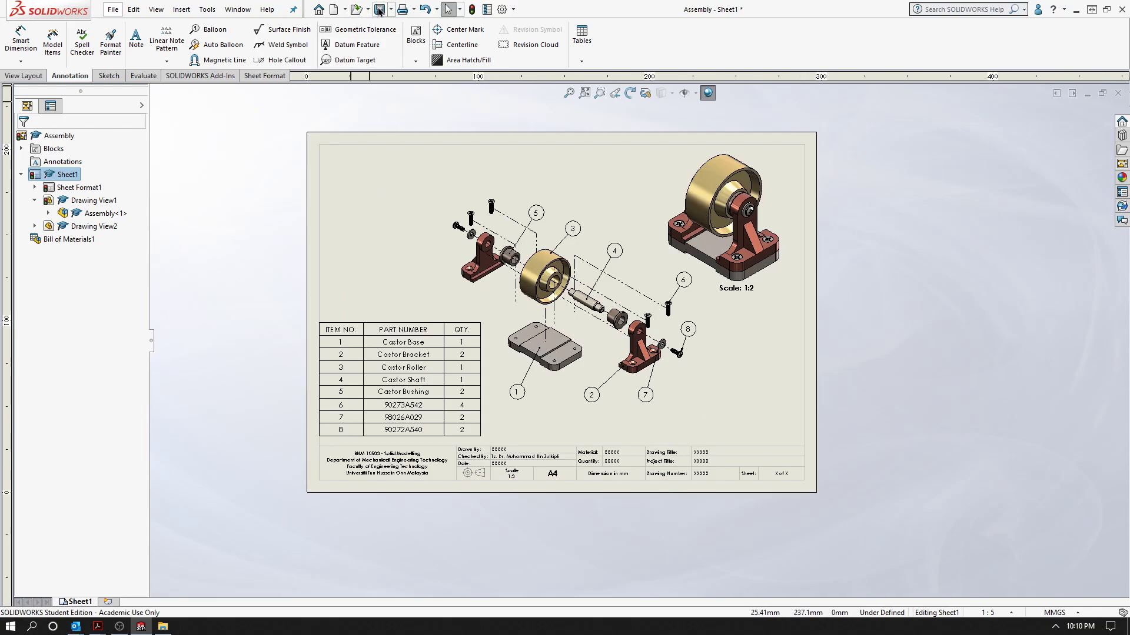
# Save the drawing as Assembly on the Desktop
pyautogui.click(393, 12)
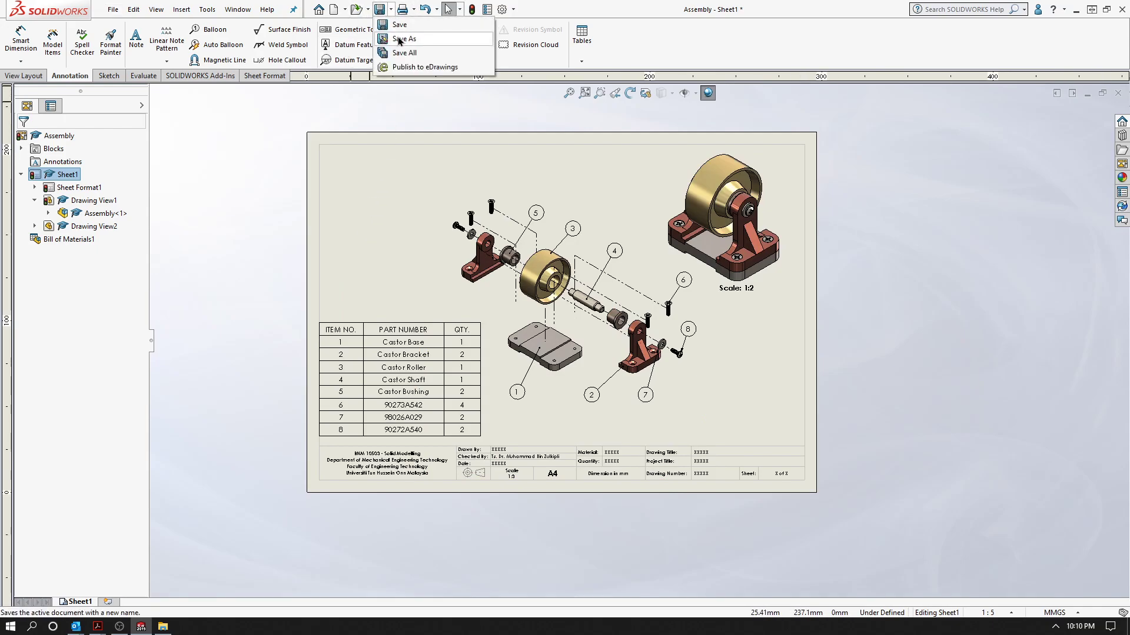
pyautogui.click(406, 35)
pyautogui.scroll(2, 408, 257)
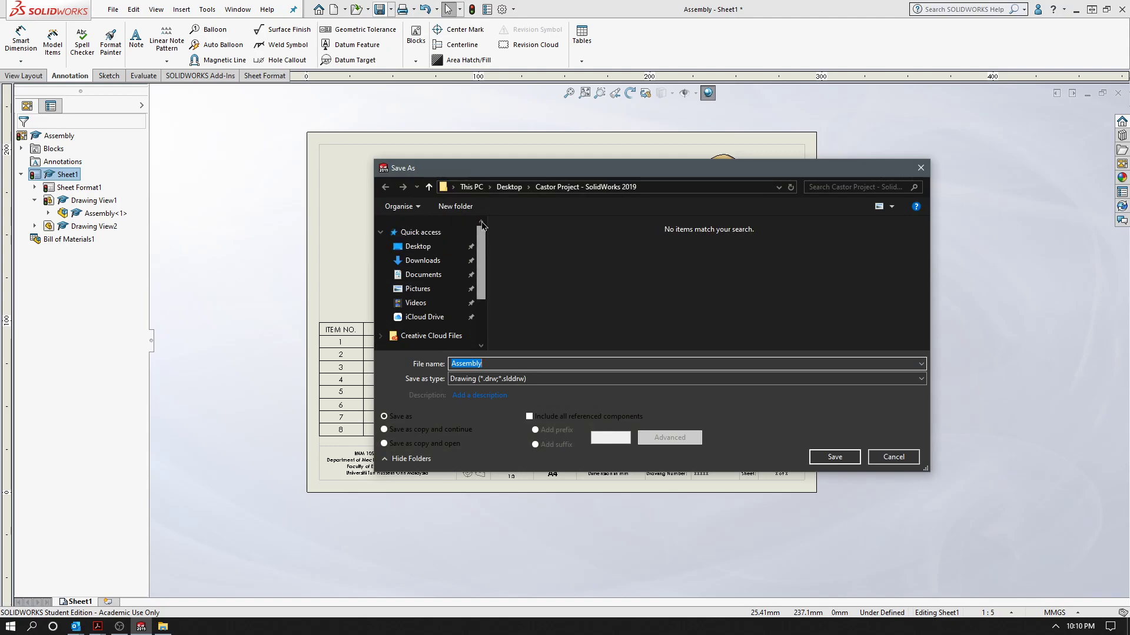
pyautogui.click(412, 247)
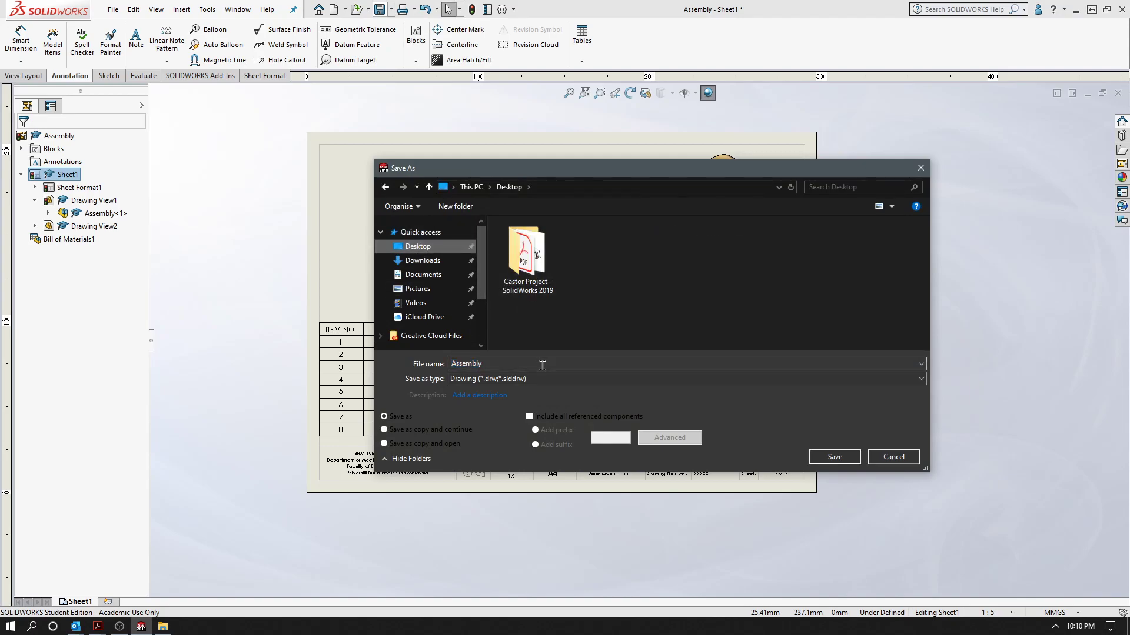
pyautogui.click(827, 461)
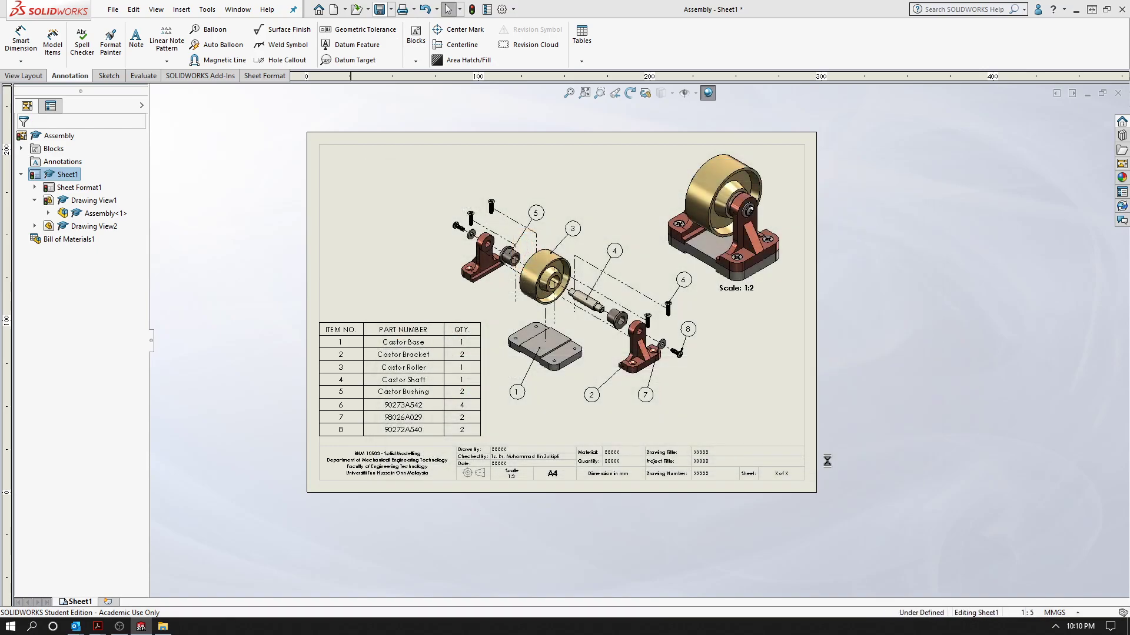
# Export an Adobe PDF copy named Assembly to the Desktop and minimize SOLIDWORKS
pyautogui.click(391, 9)
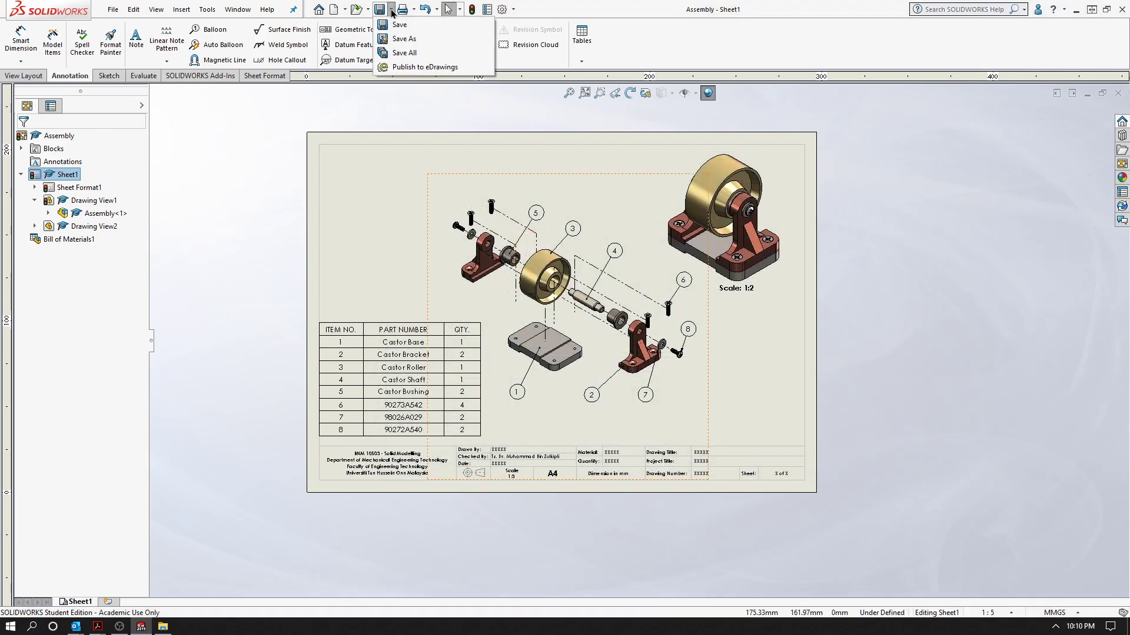
pyautogui.click(404, 39)
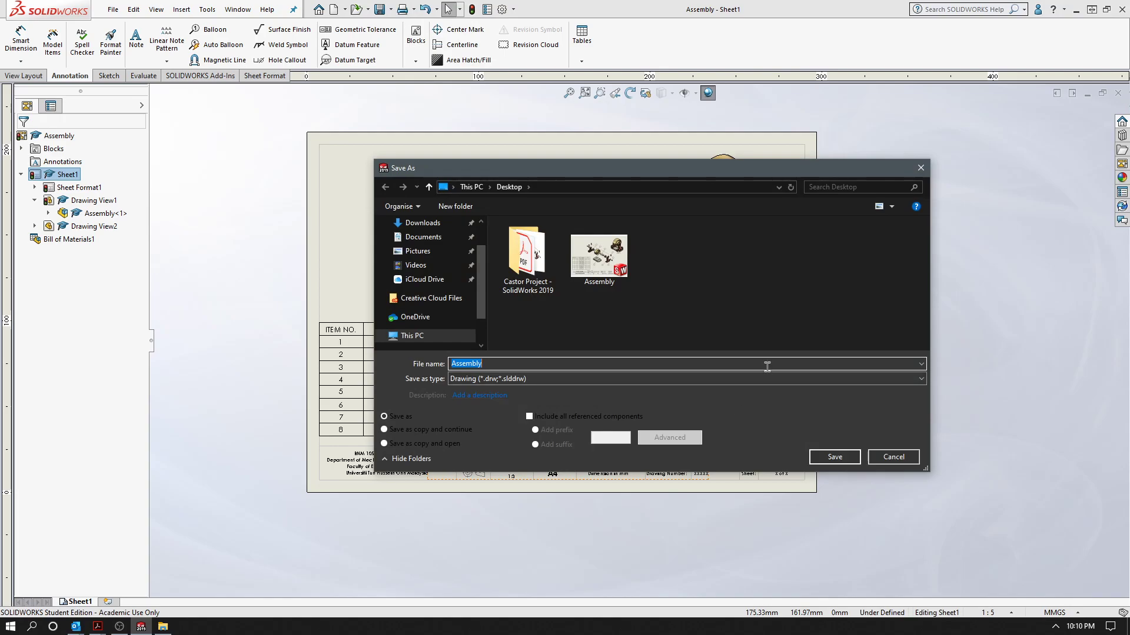
pyautogui.click(767, 379)
pyautogui.click(652, 443)
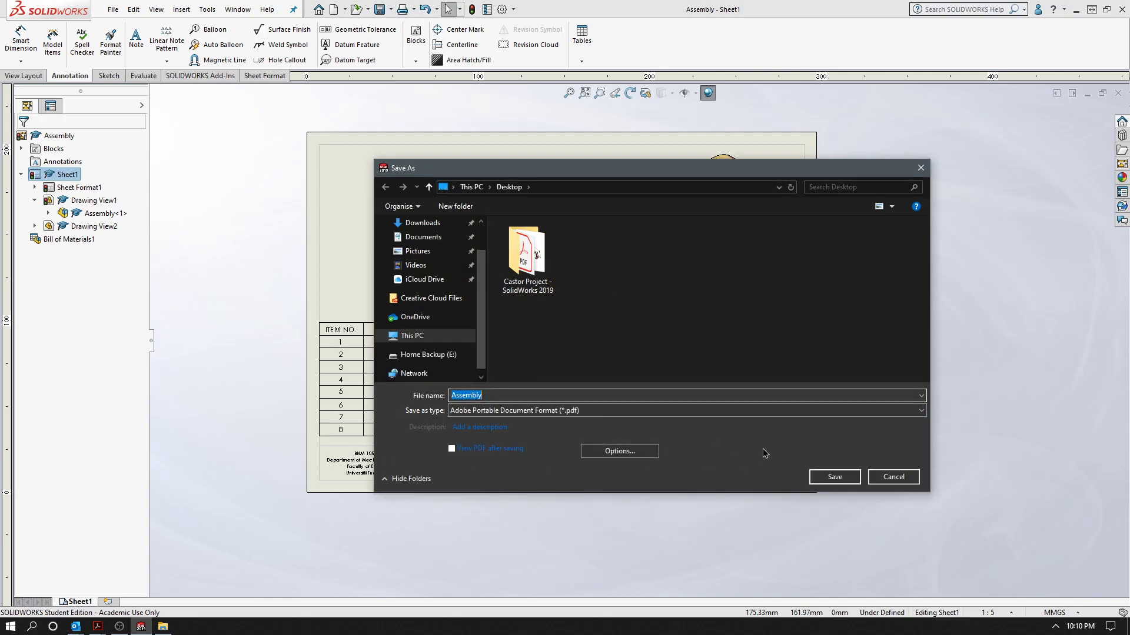
pyautogui.click(834, 477)
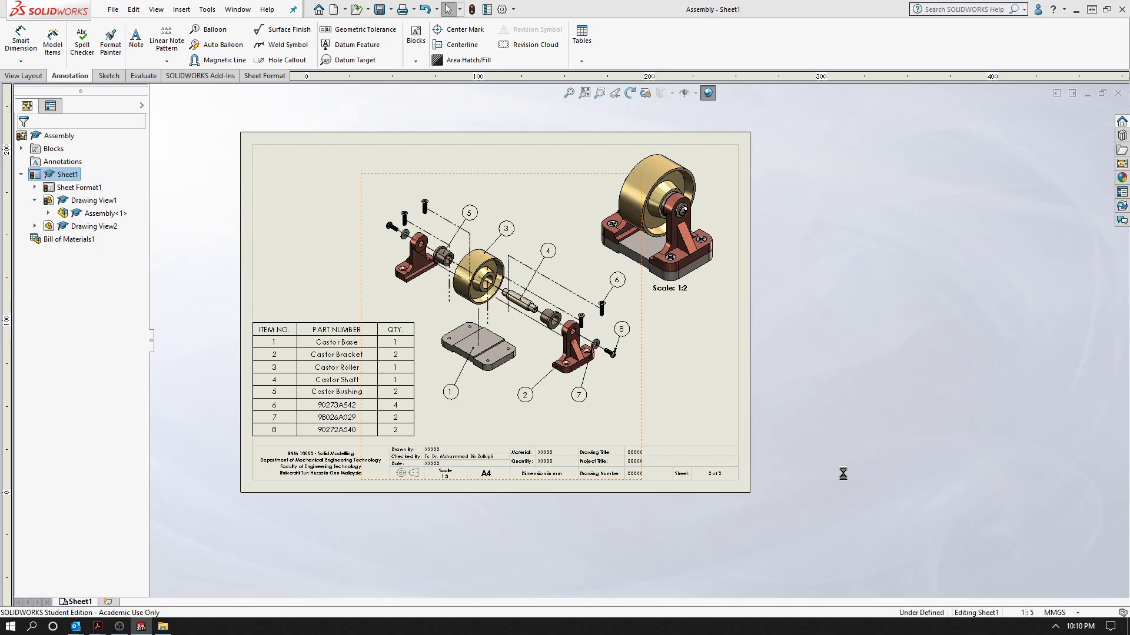
pyautogui.click(1074, 9)
# Open Assembly.PDF from the desktop in Acrobat, review the sheet, then close Acrobat
pyautogui.doubleClick(28, 115)
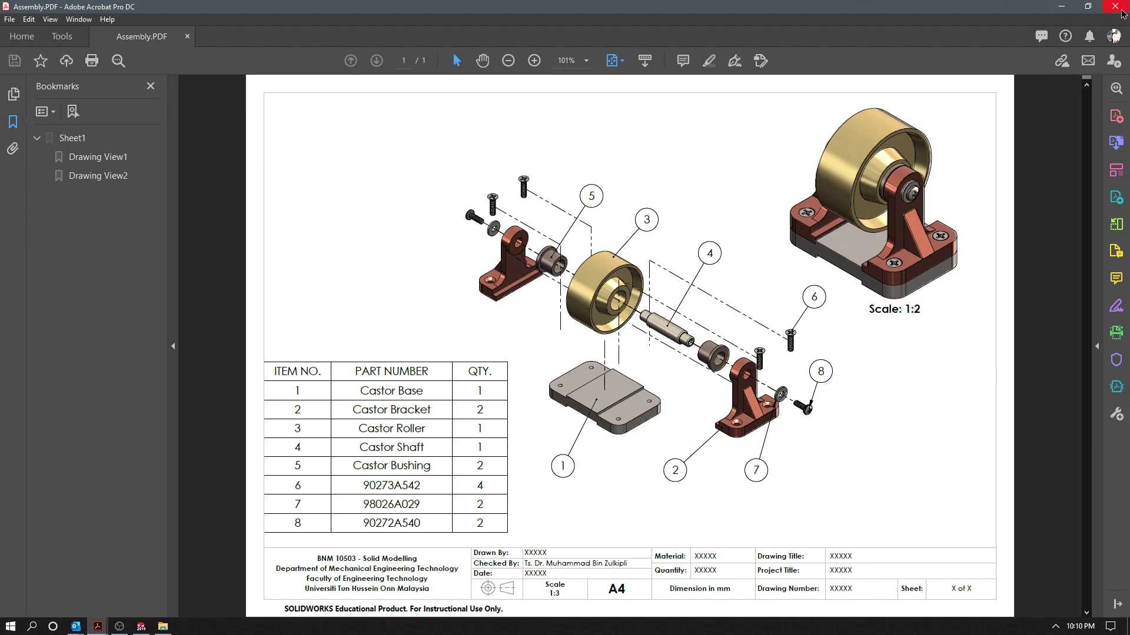
pyautogui.click(141, 627)
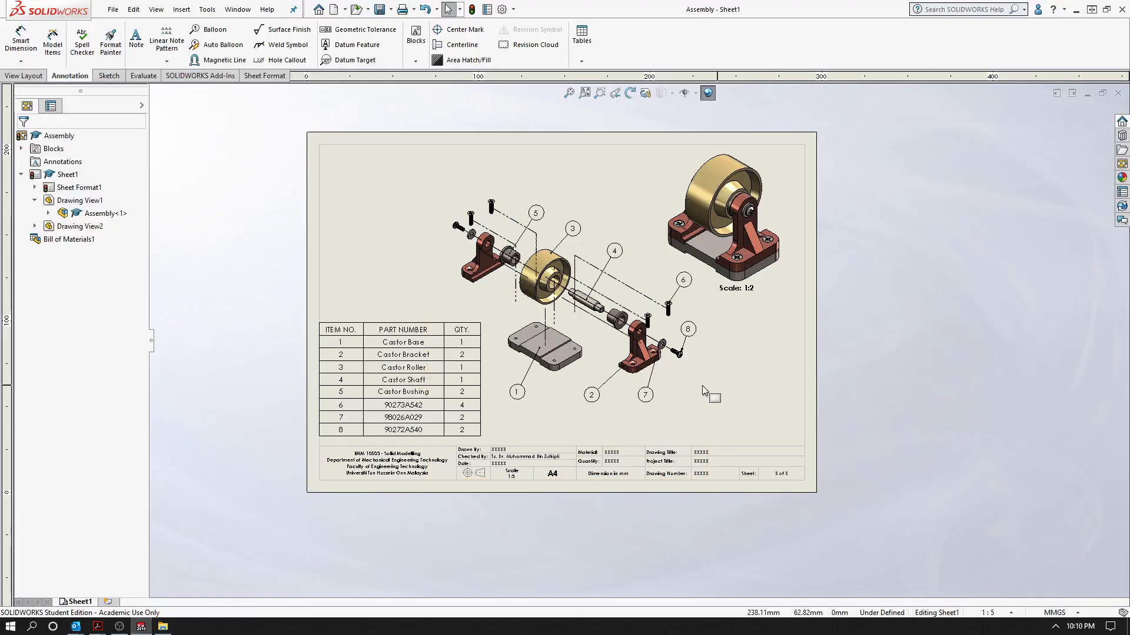